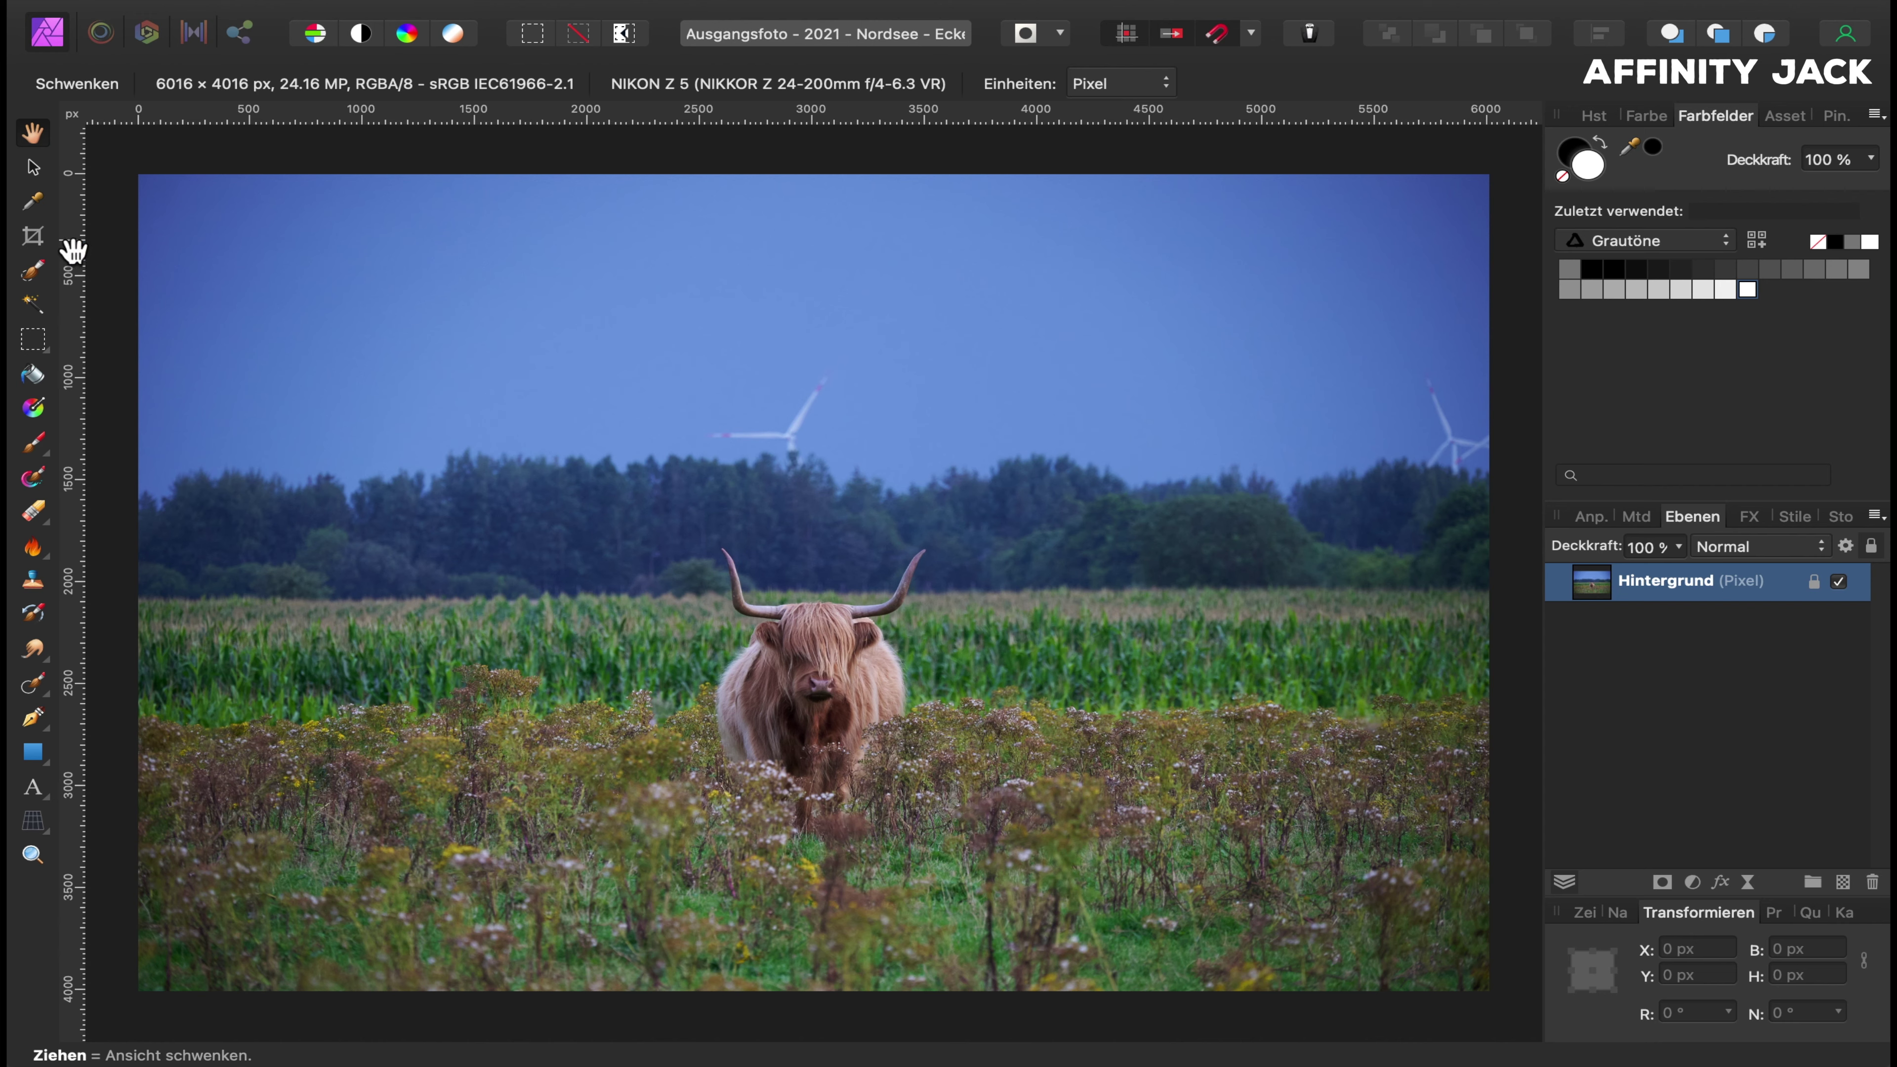
Straighten the photo along the field horizon with the Crop tool's Begradigen option.
click(33, 237)
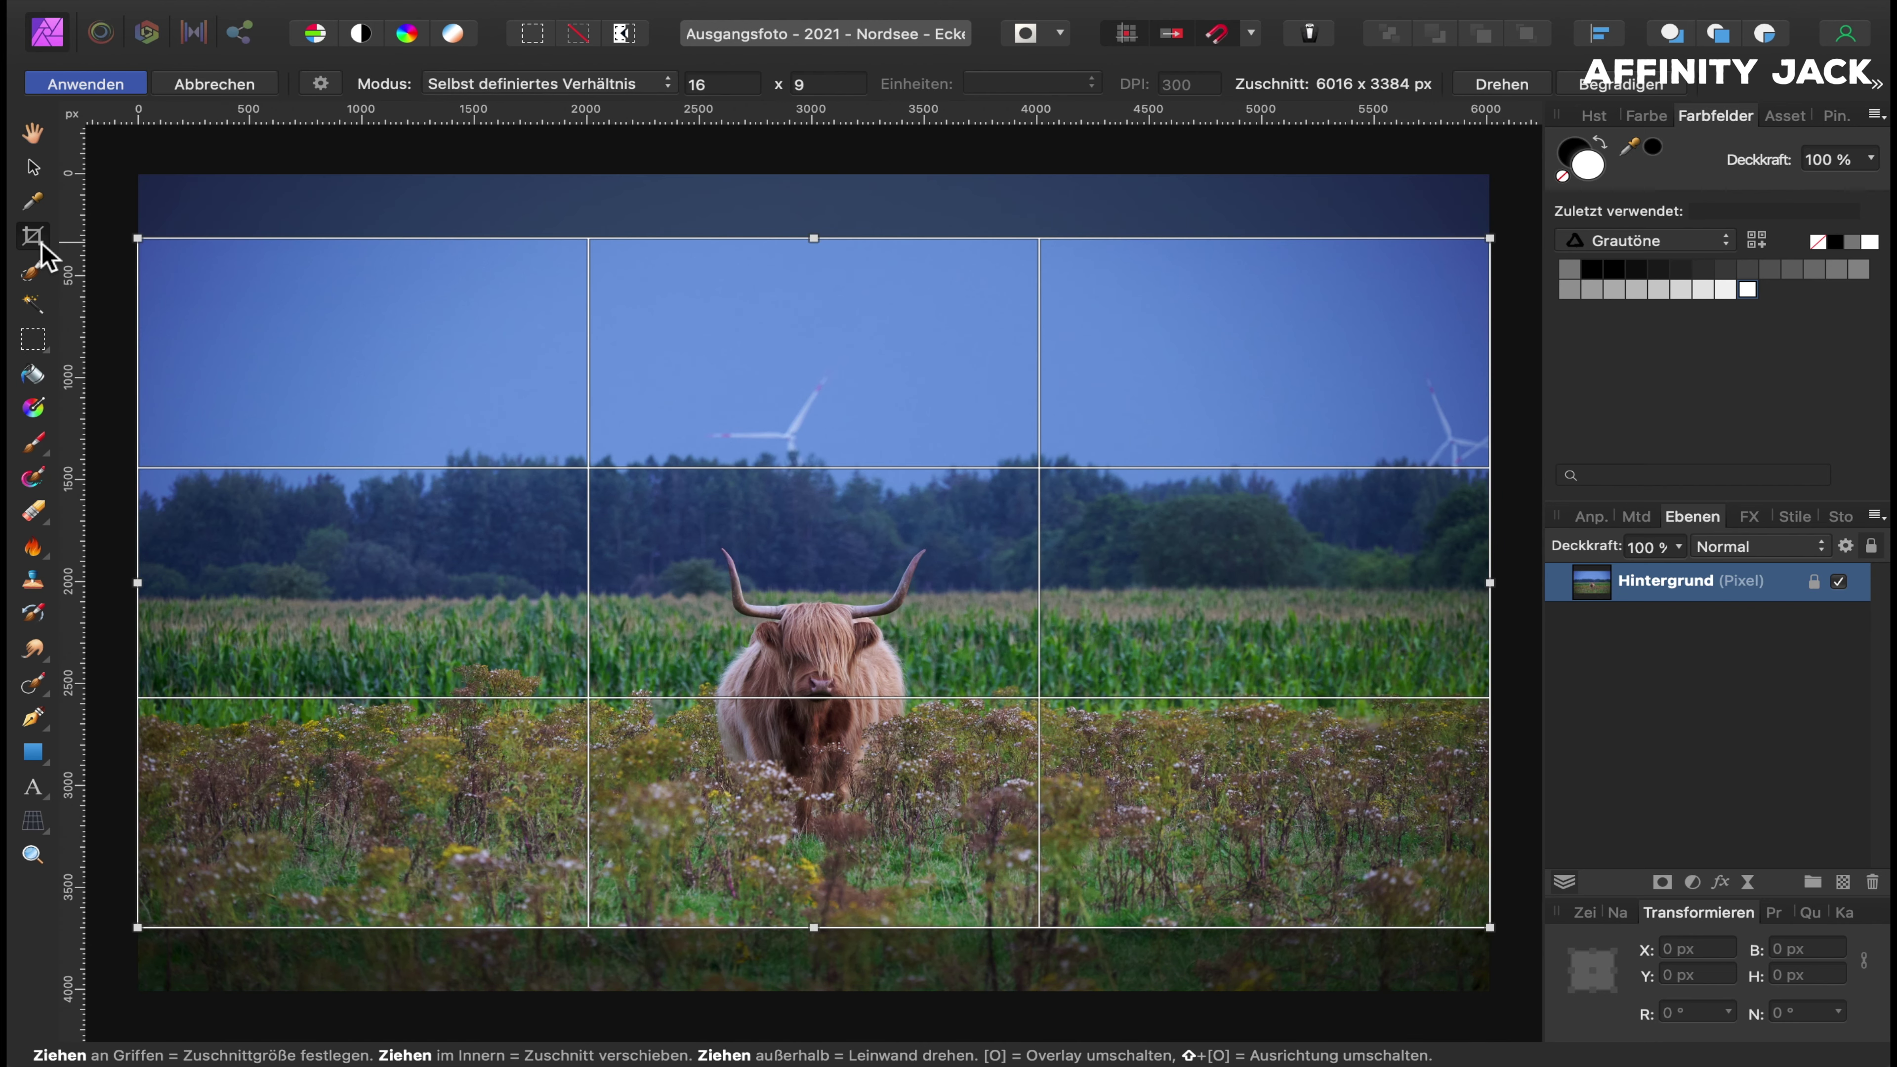
click(1600, 85)
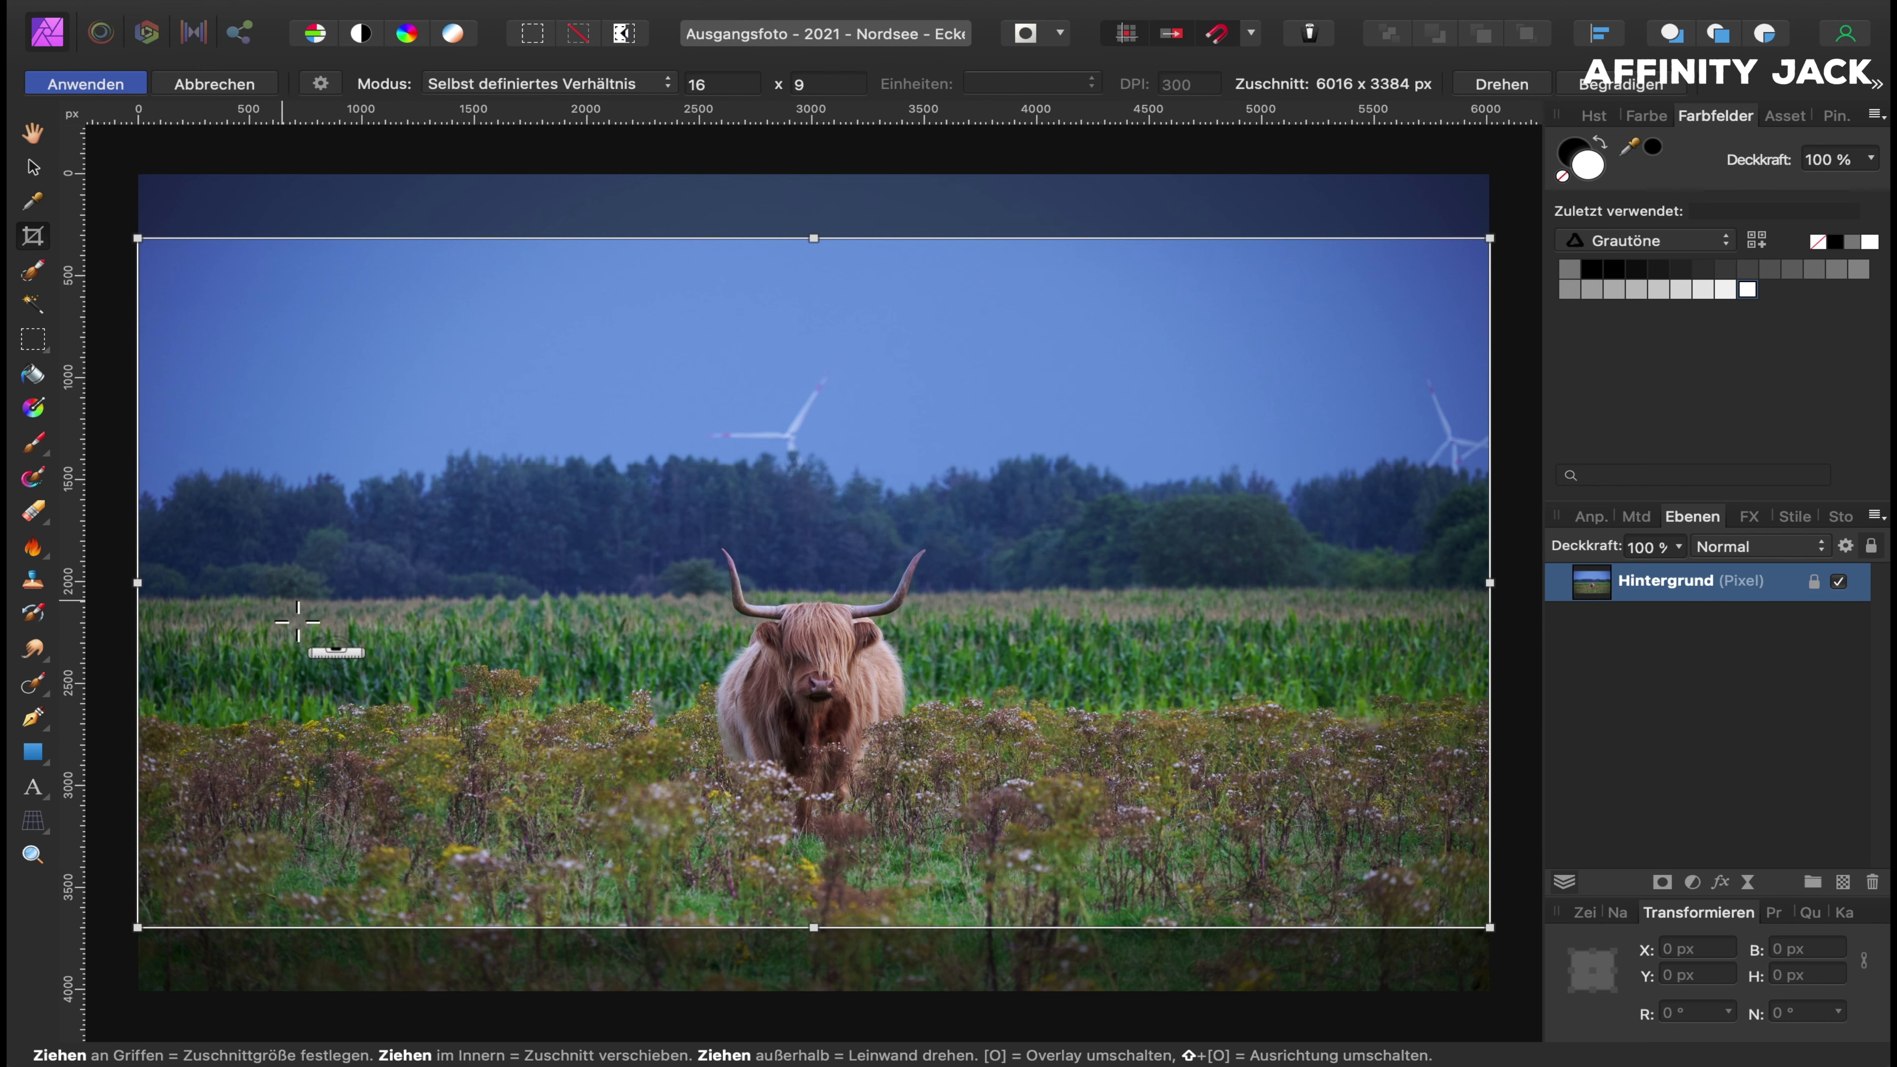
mouse_move(262, 600)
mouse_down()
mouse_move(1225, 511)
mouse_move(1379, 611)
mouse_up()
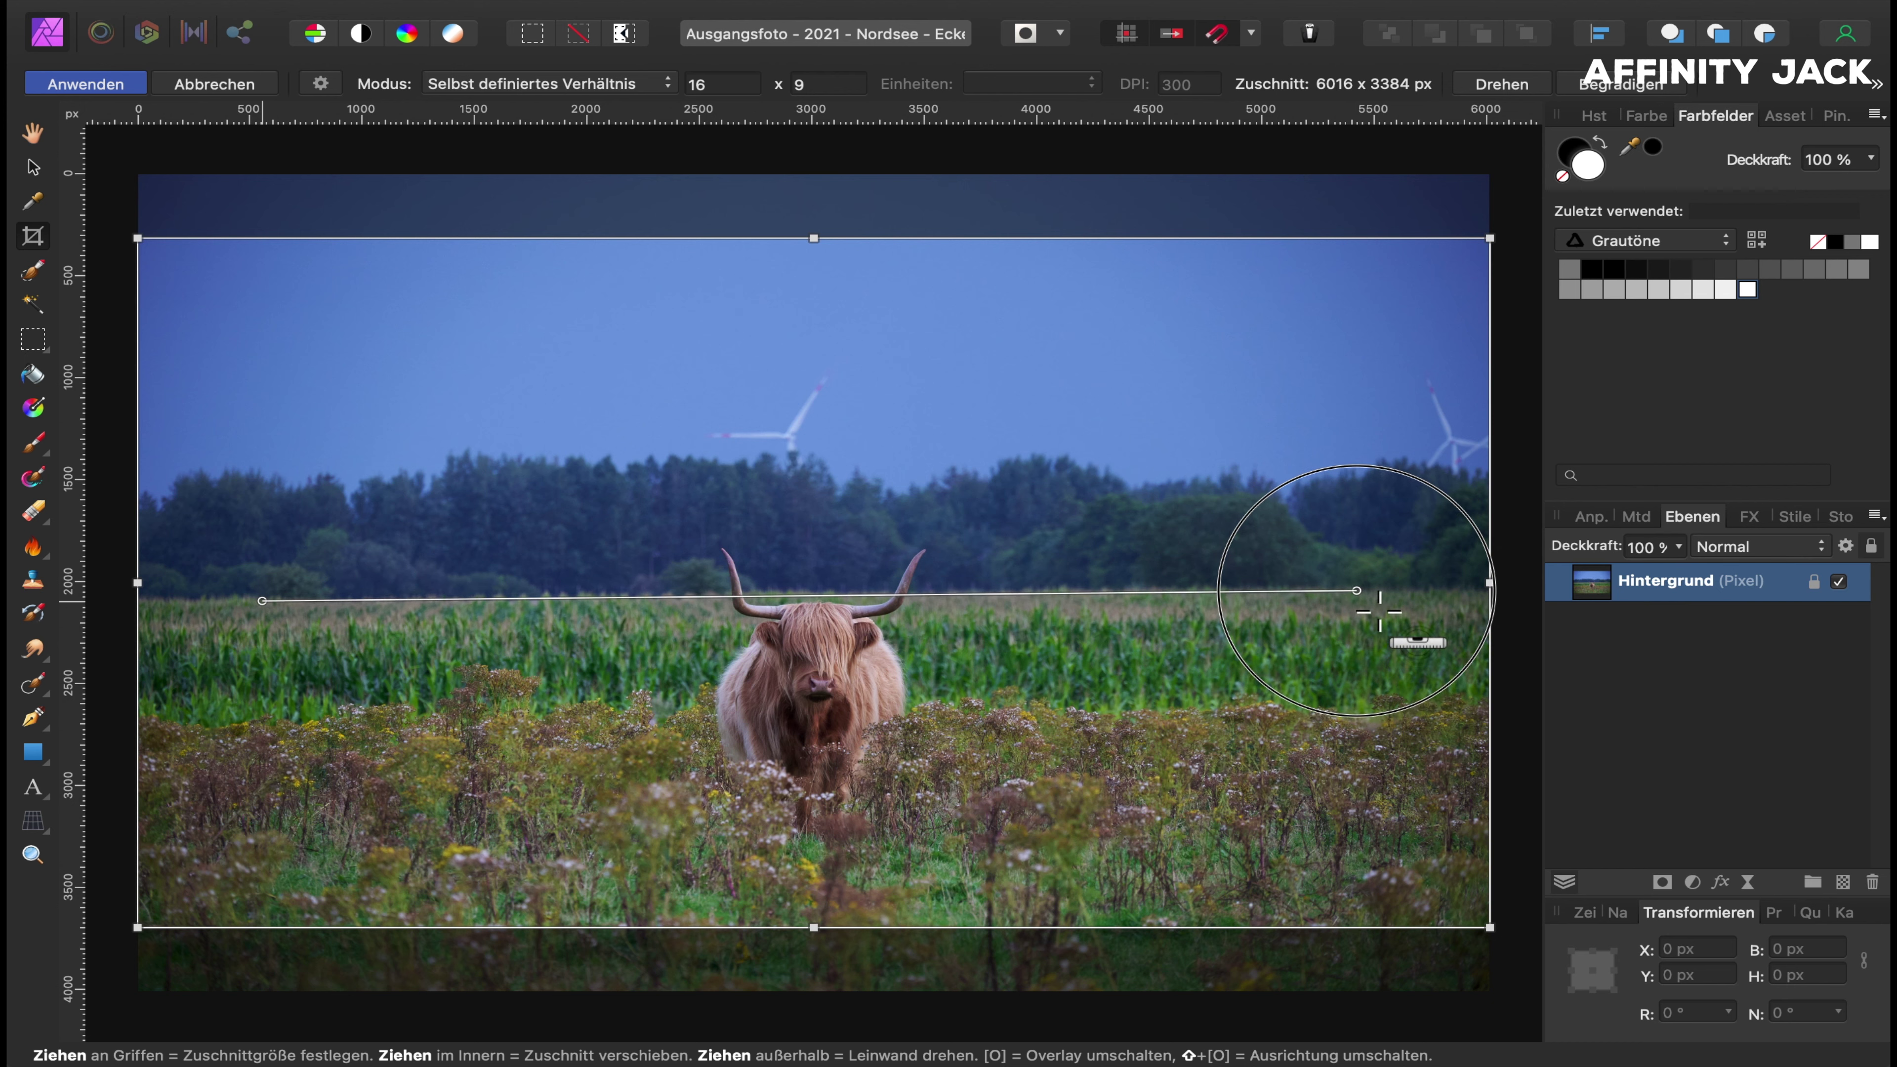
drag(1380, 611, 1365, 598)
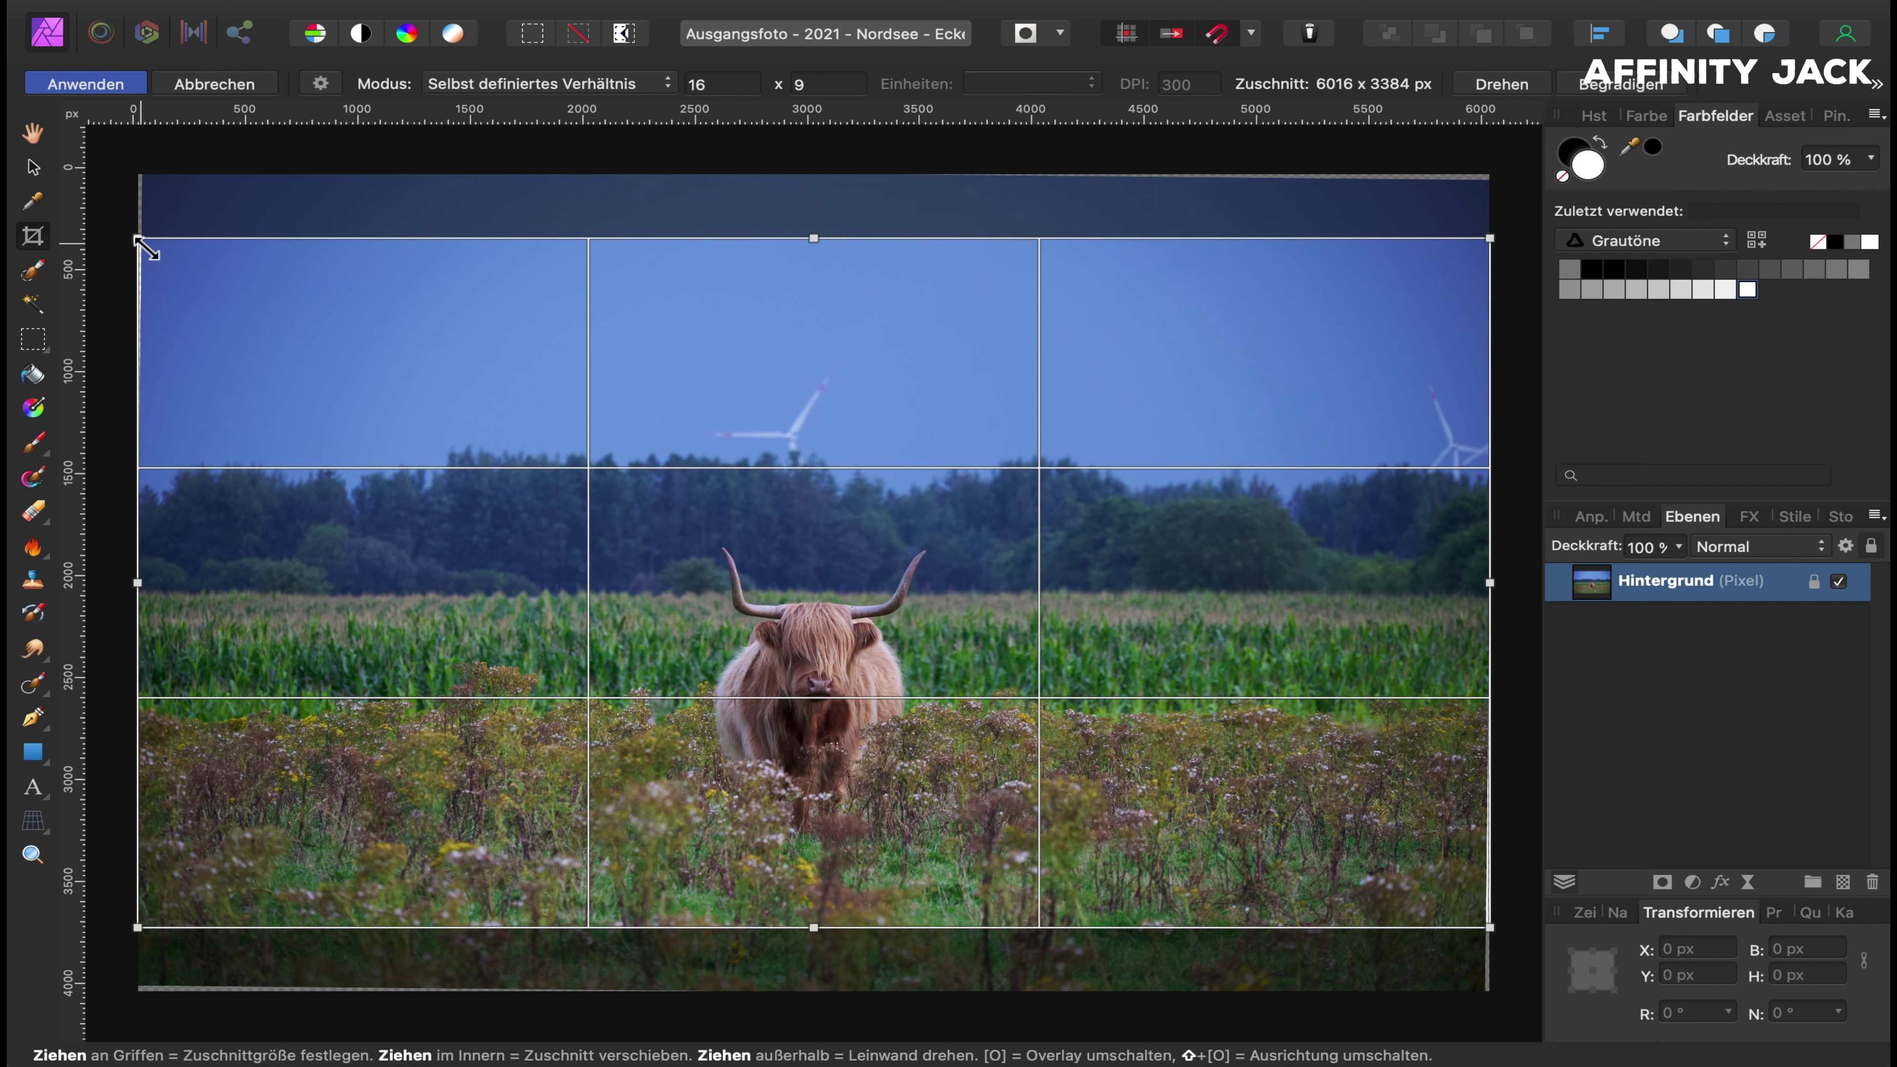
Tighten the 16:9 crop frame around the cow and apply the crop.
drag(139, 240, 414, 379)
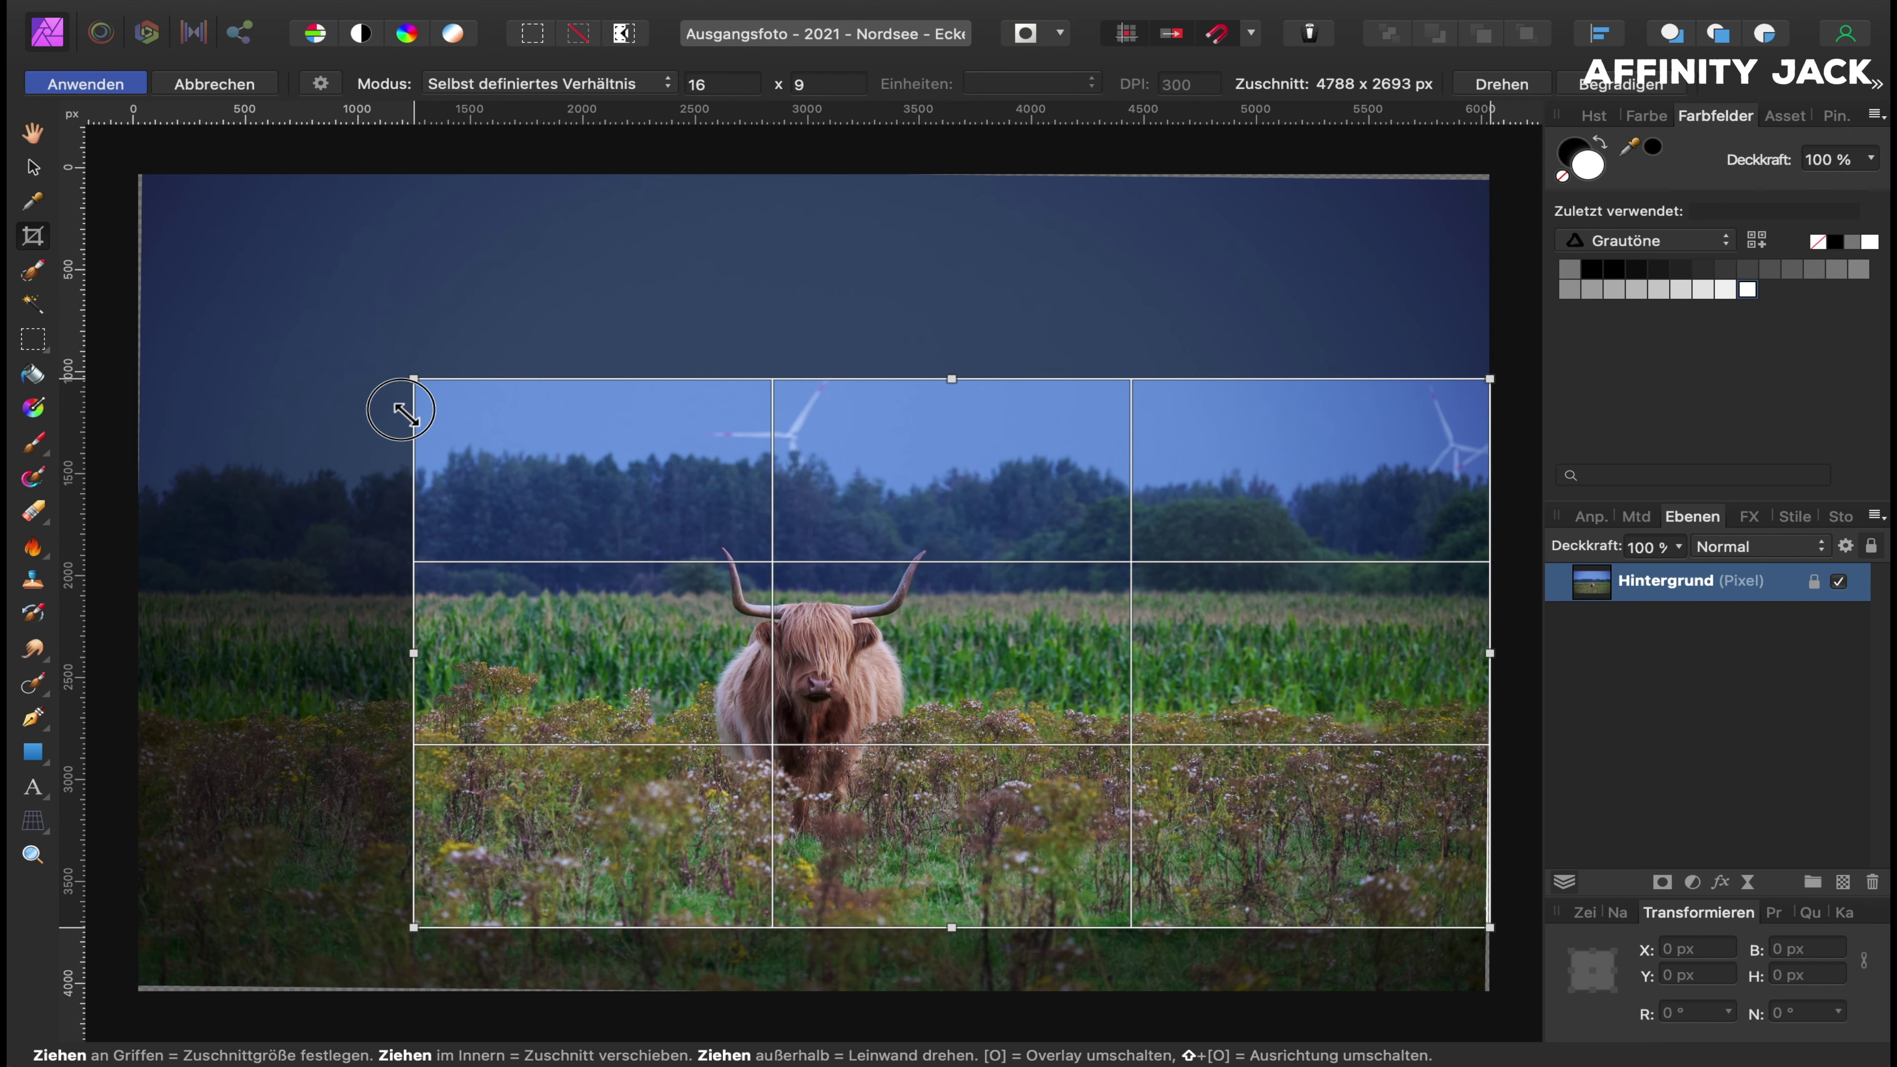
drag(843, 626, 682, 623)
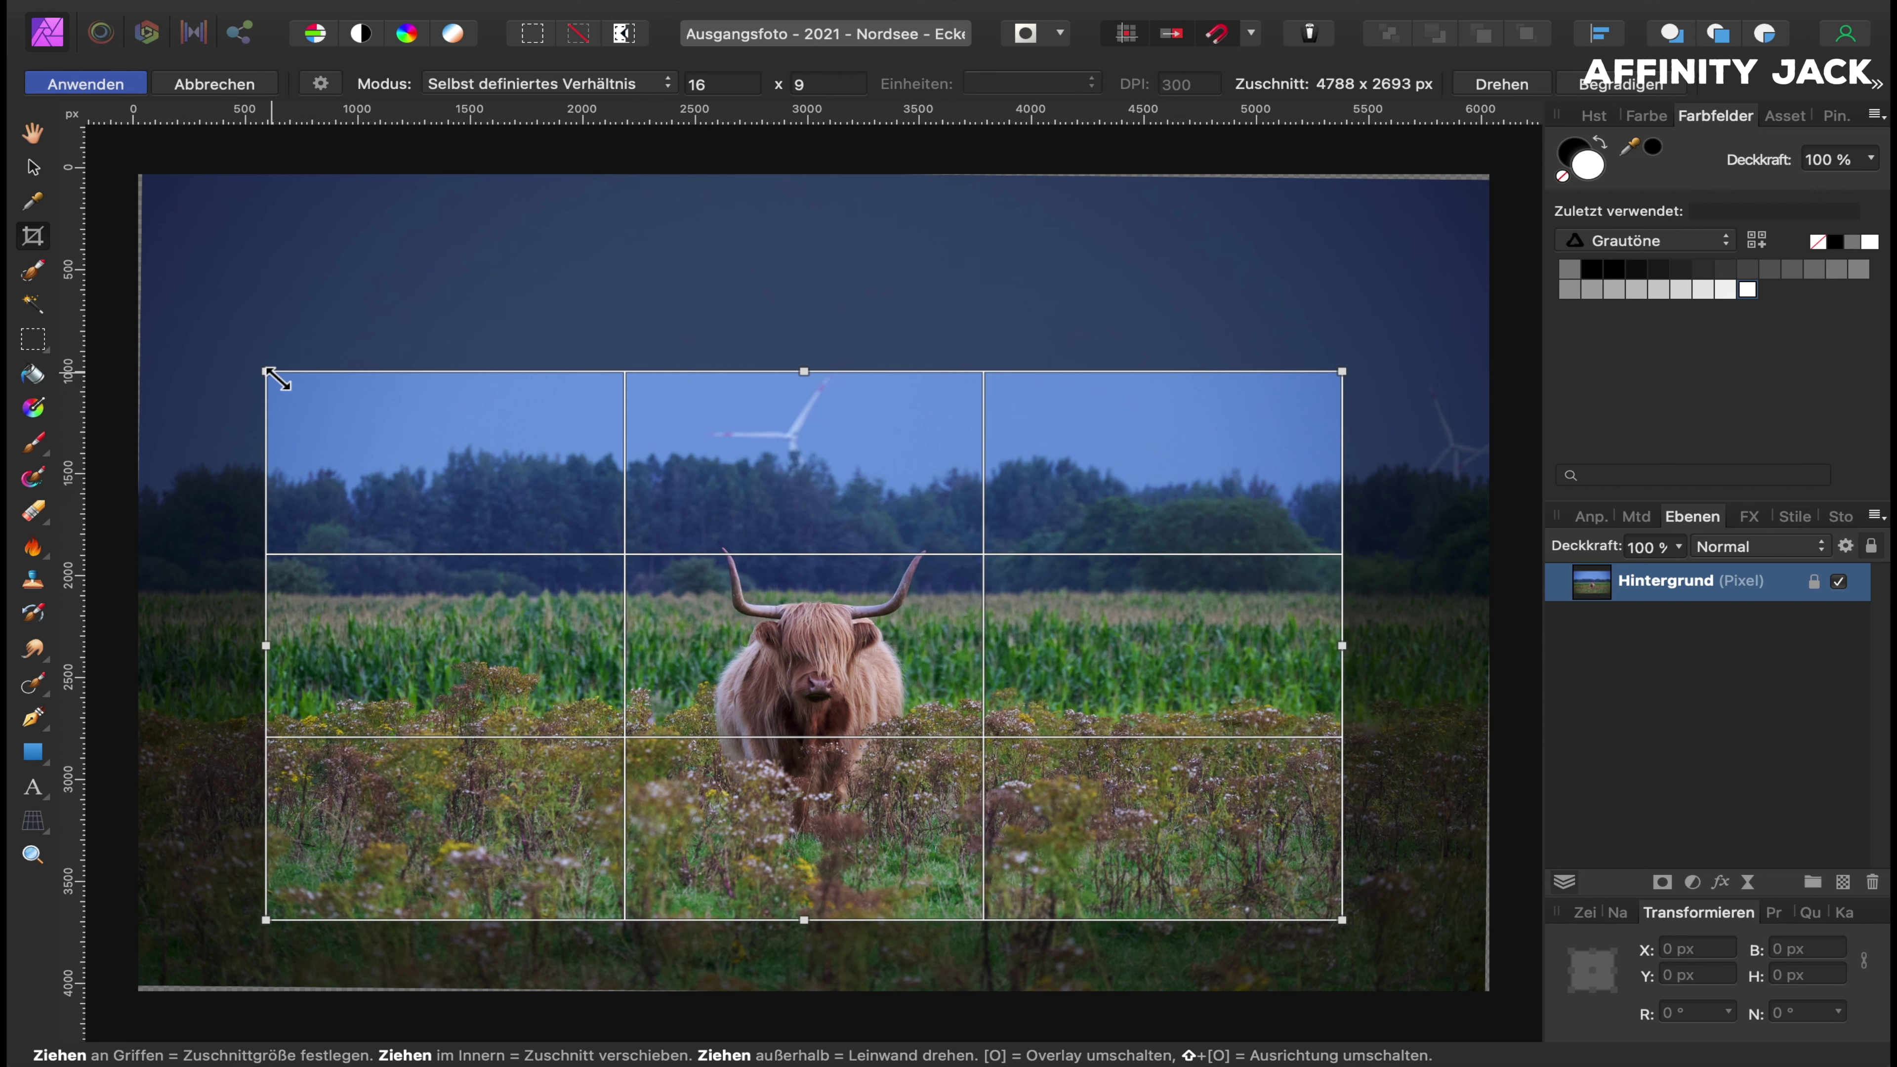
drag(270, 374, 333, 408)
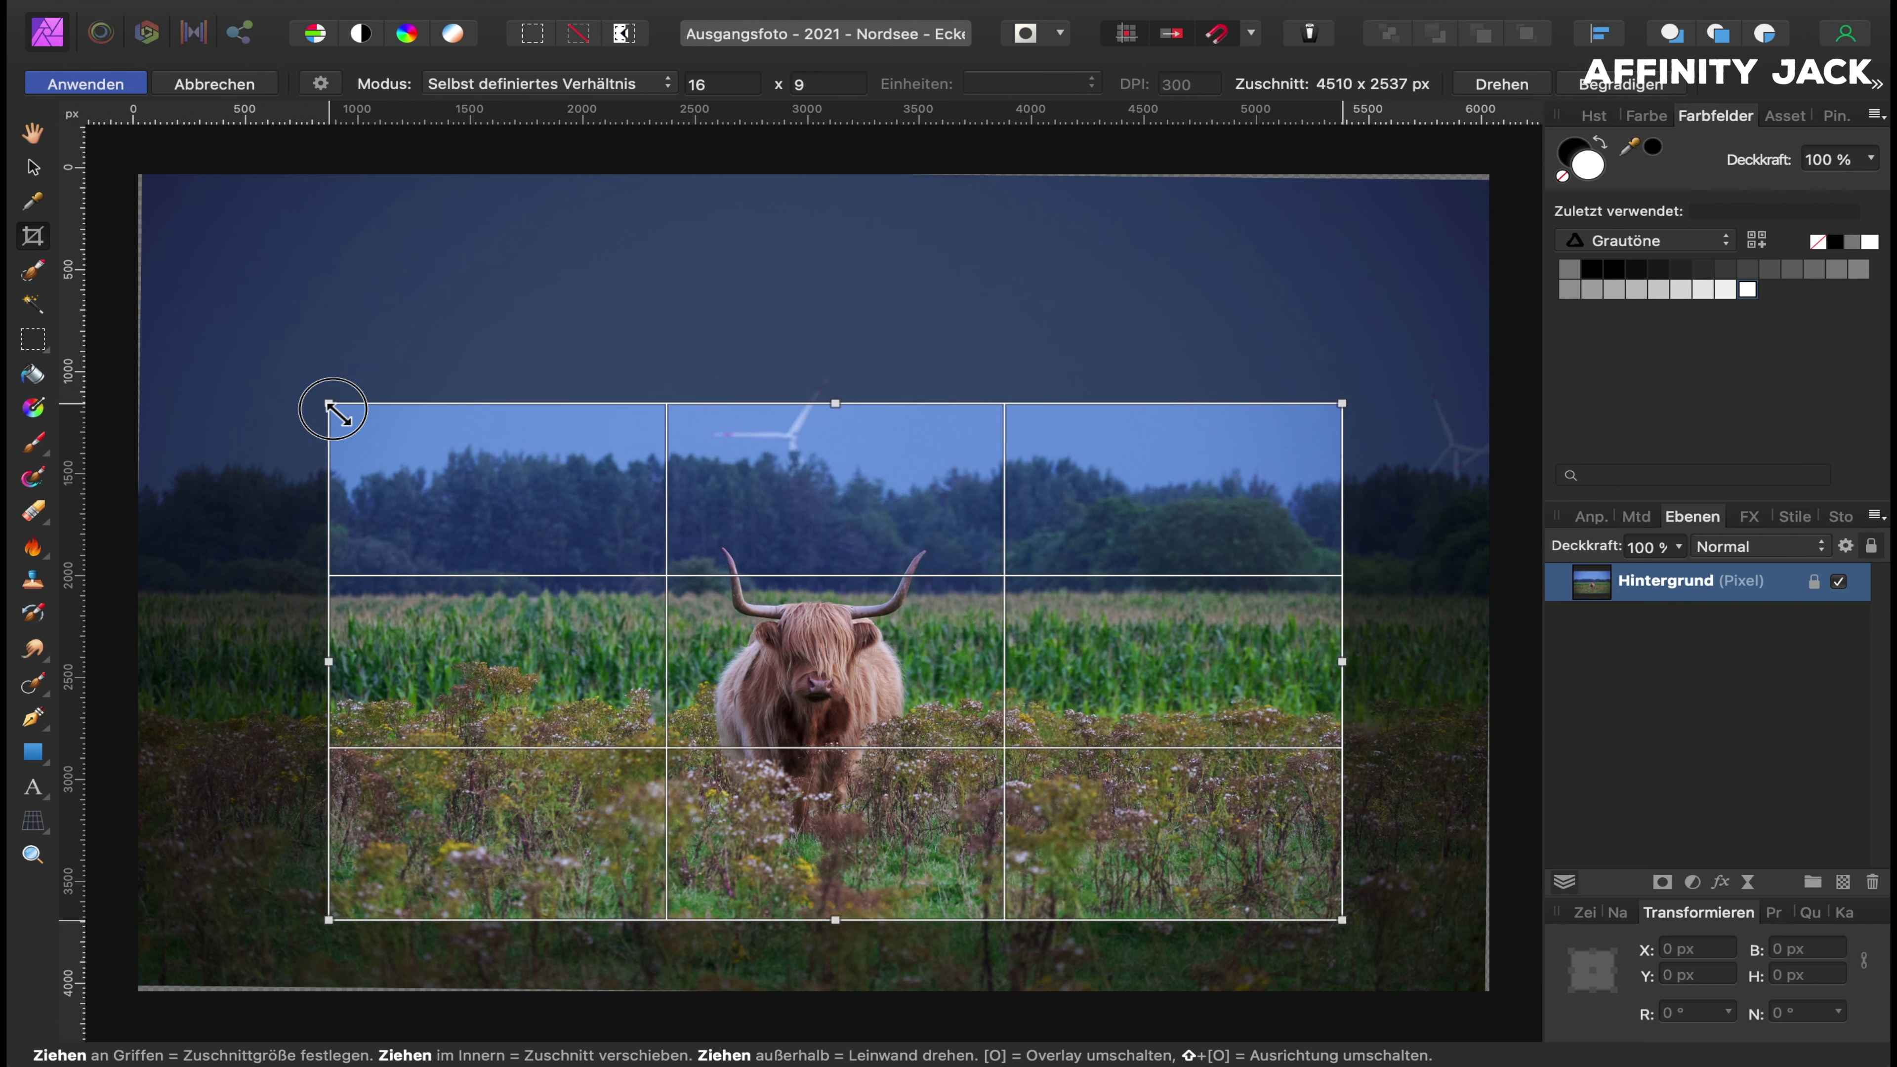
drag(864, 657, 843, 659)
key(Return)
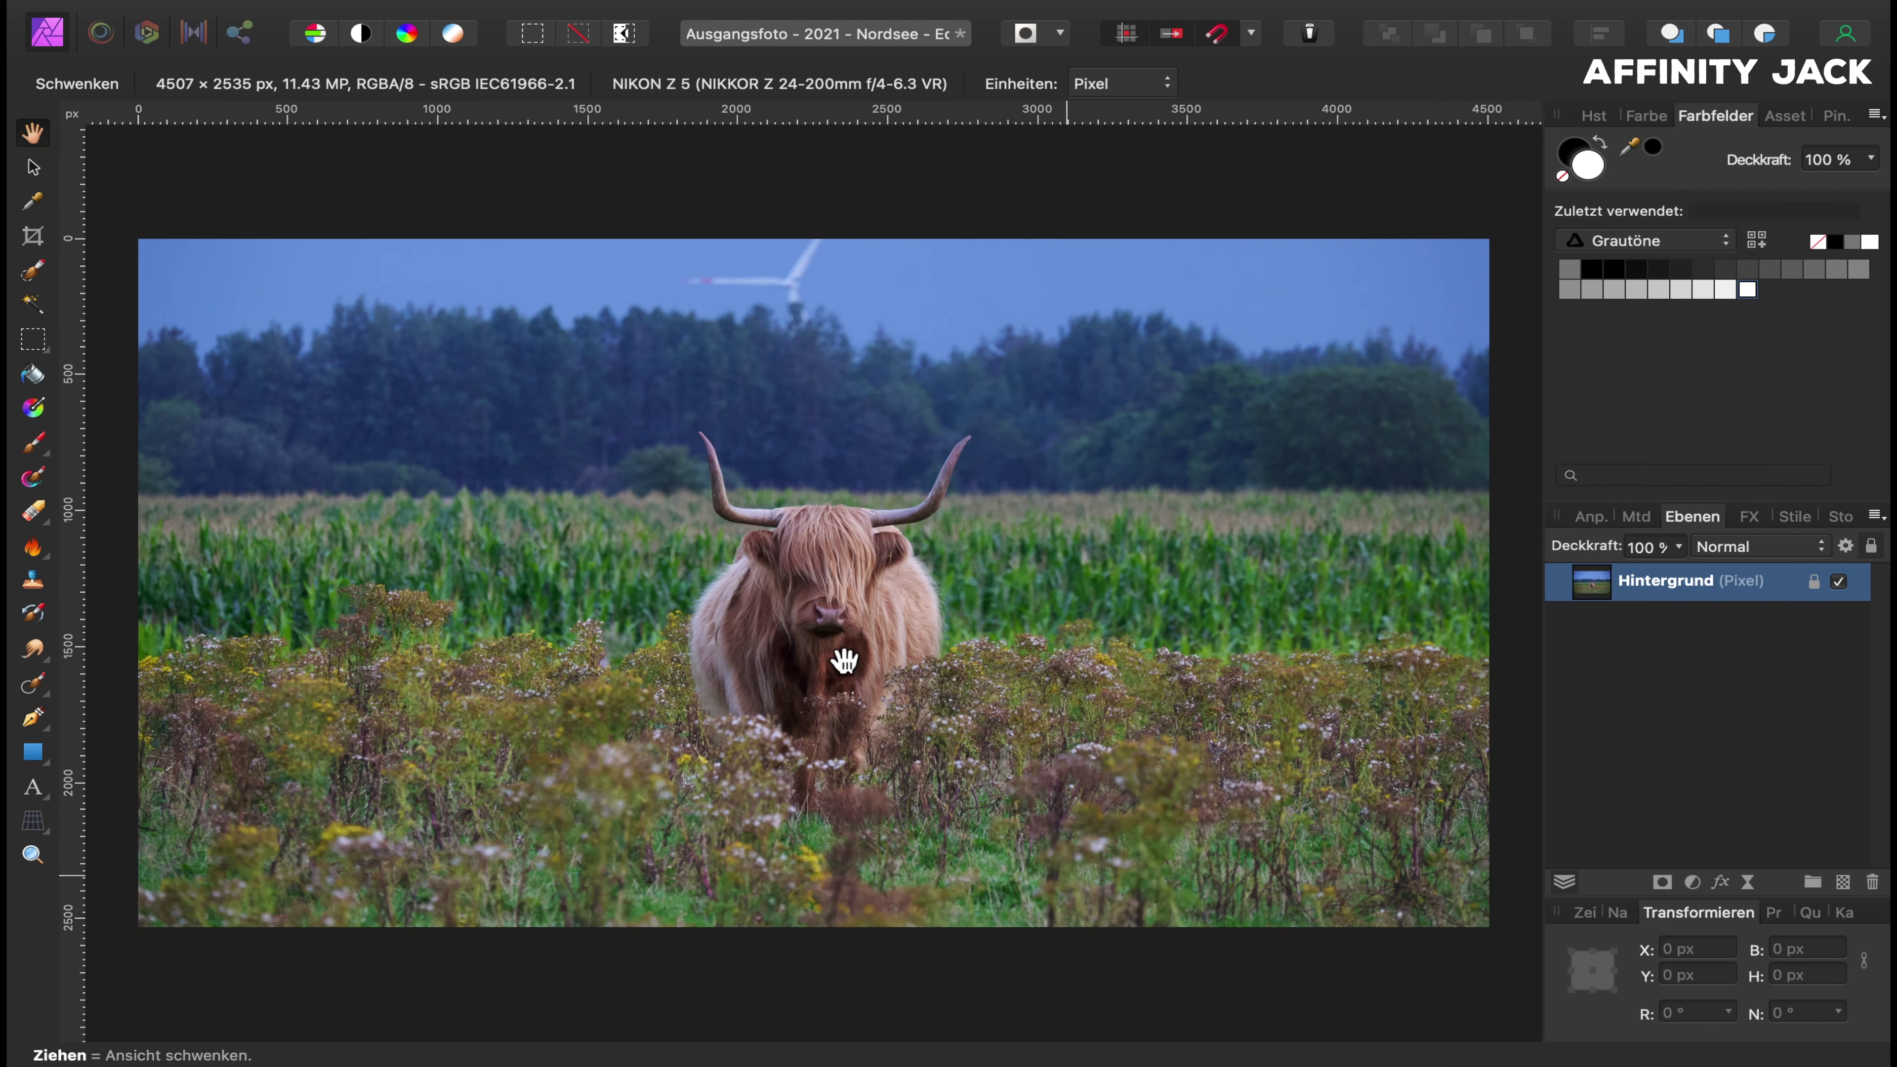
click(1643, 517)
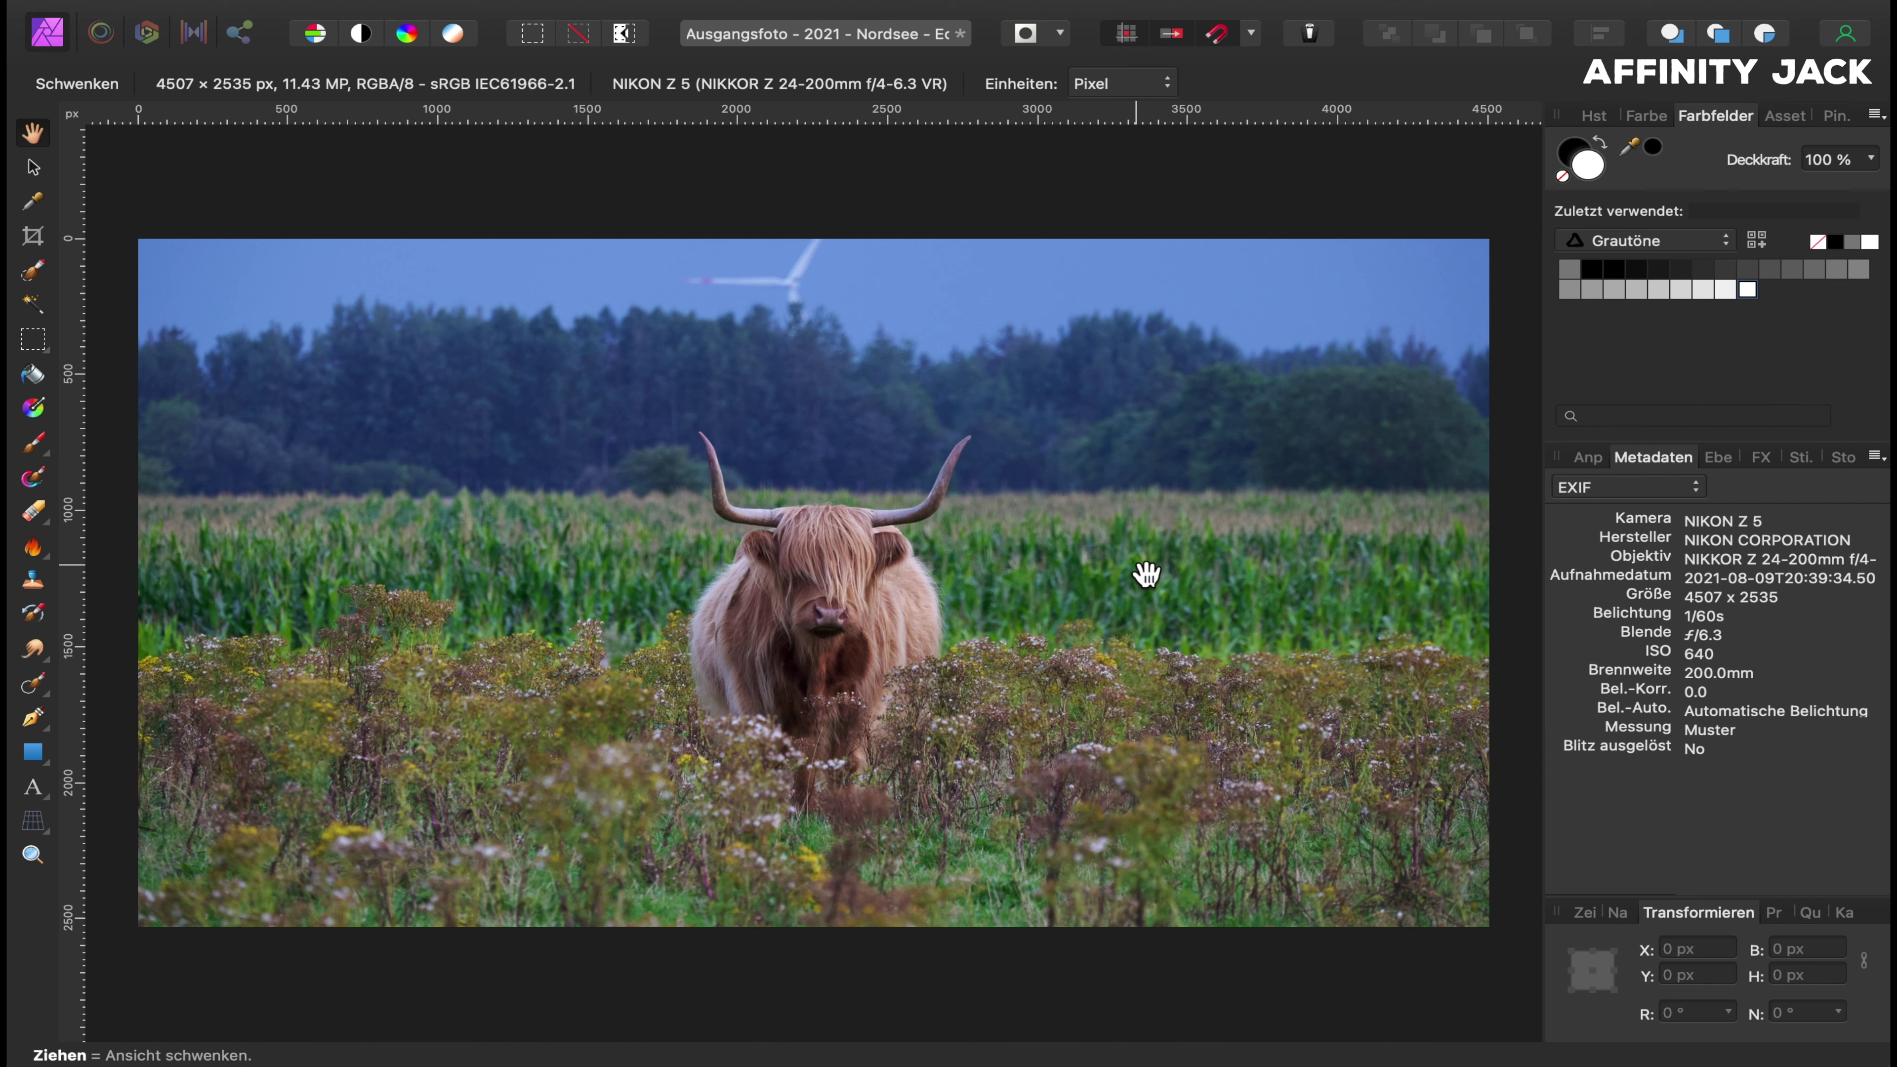
click(1717, 457)
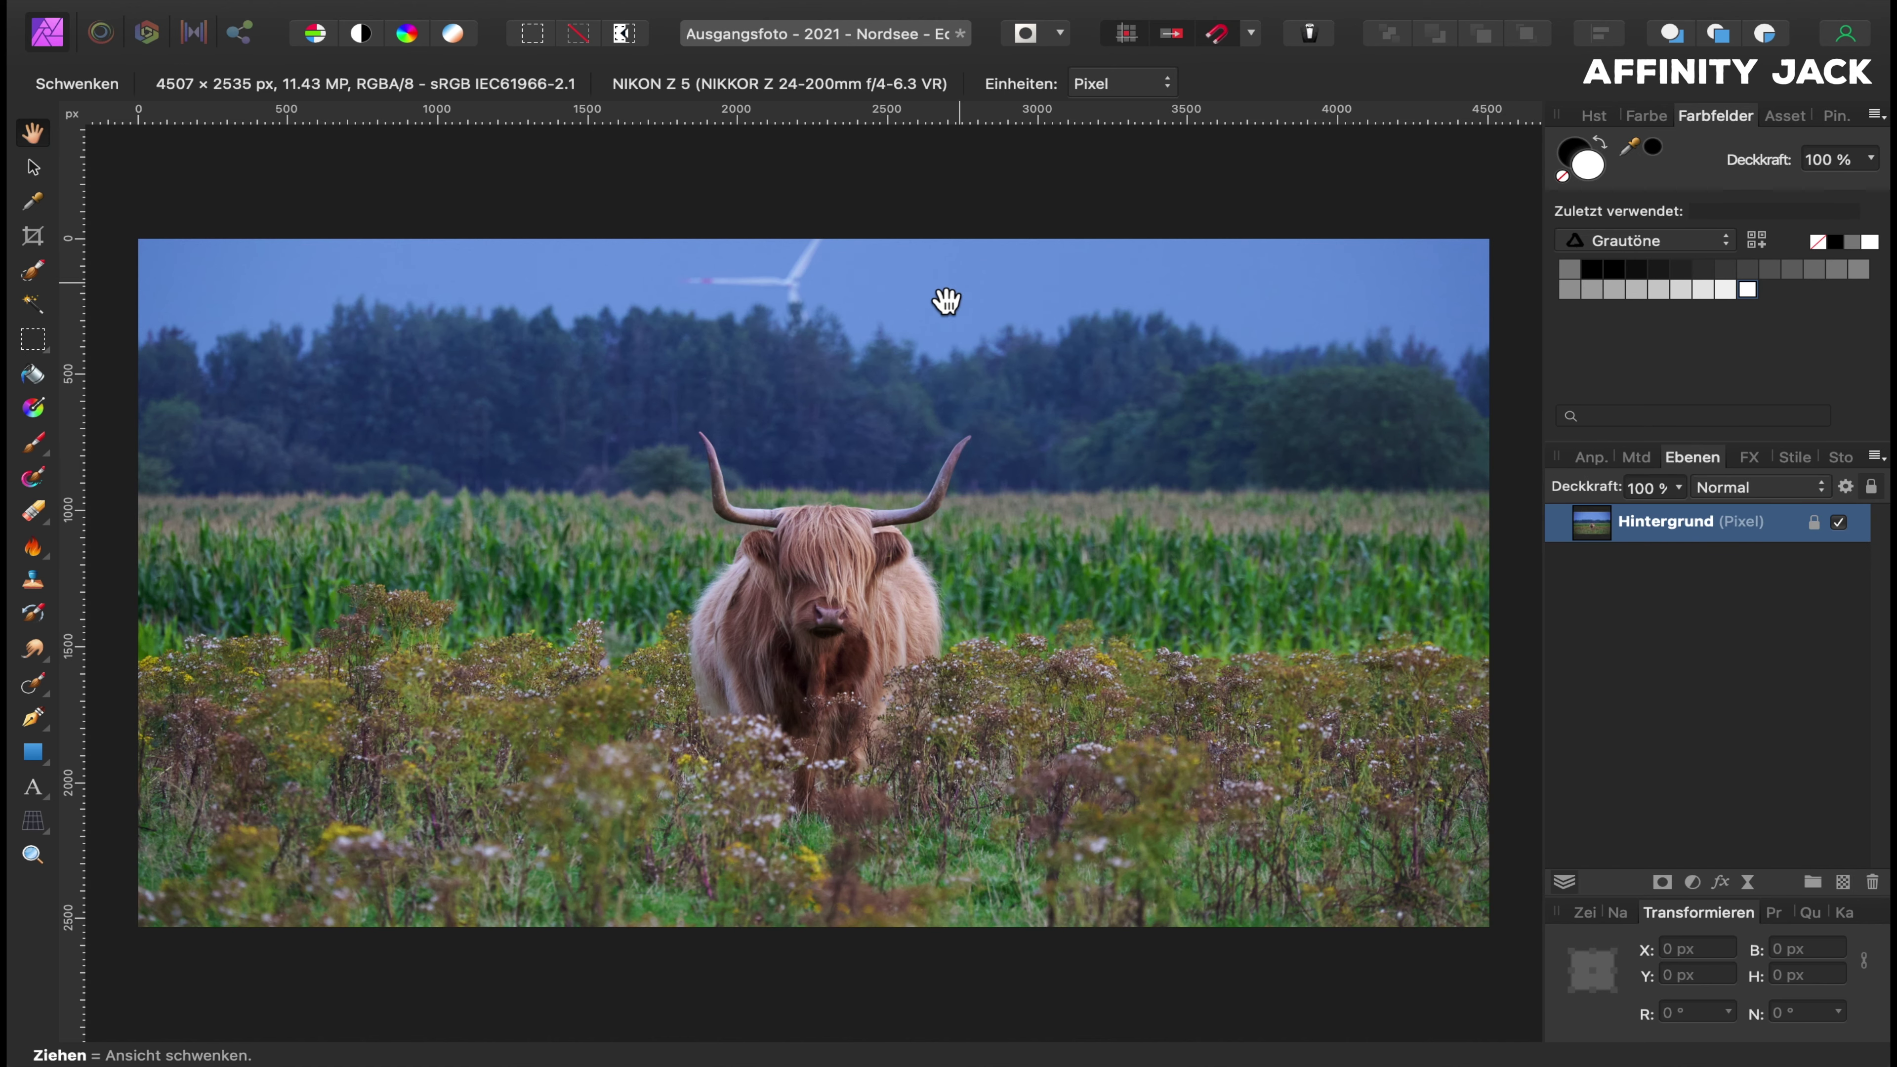
scroll(914, 309, up, 3)
scroll(914, 308, up, 3)
scroll(914, 309, up, 2)
scroll(914, 309, down, 1)
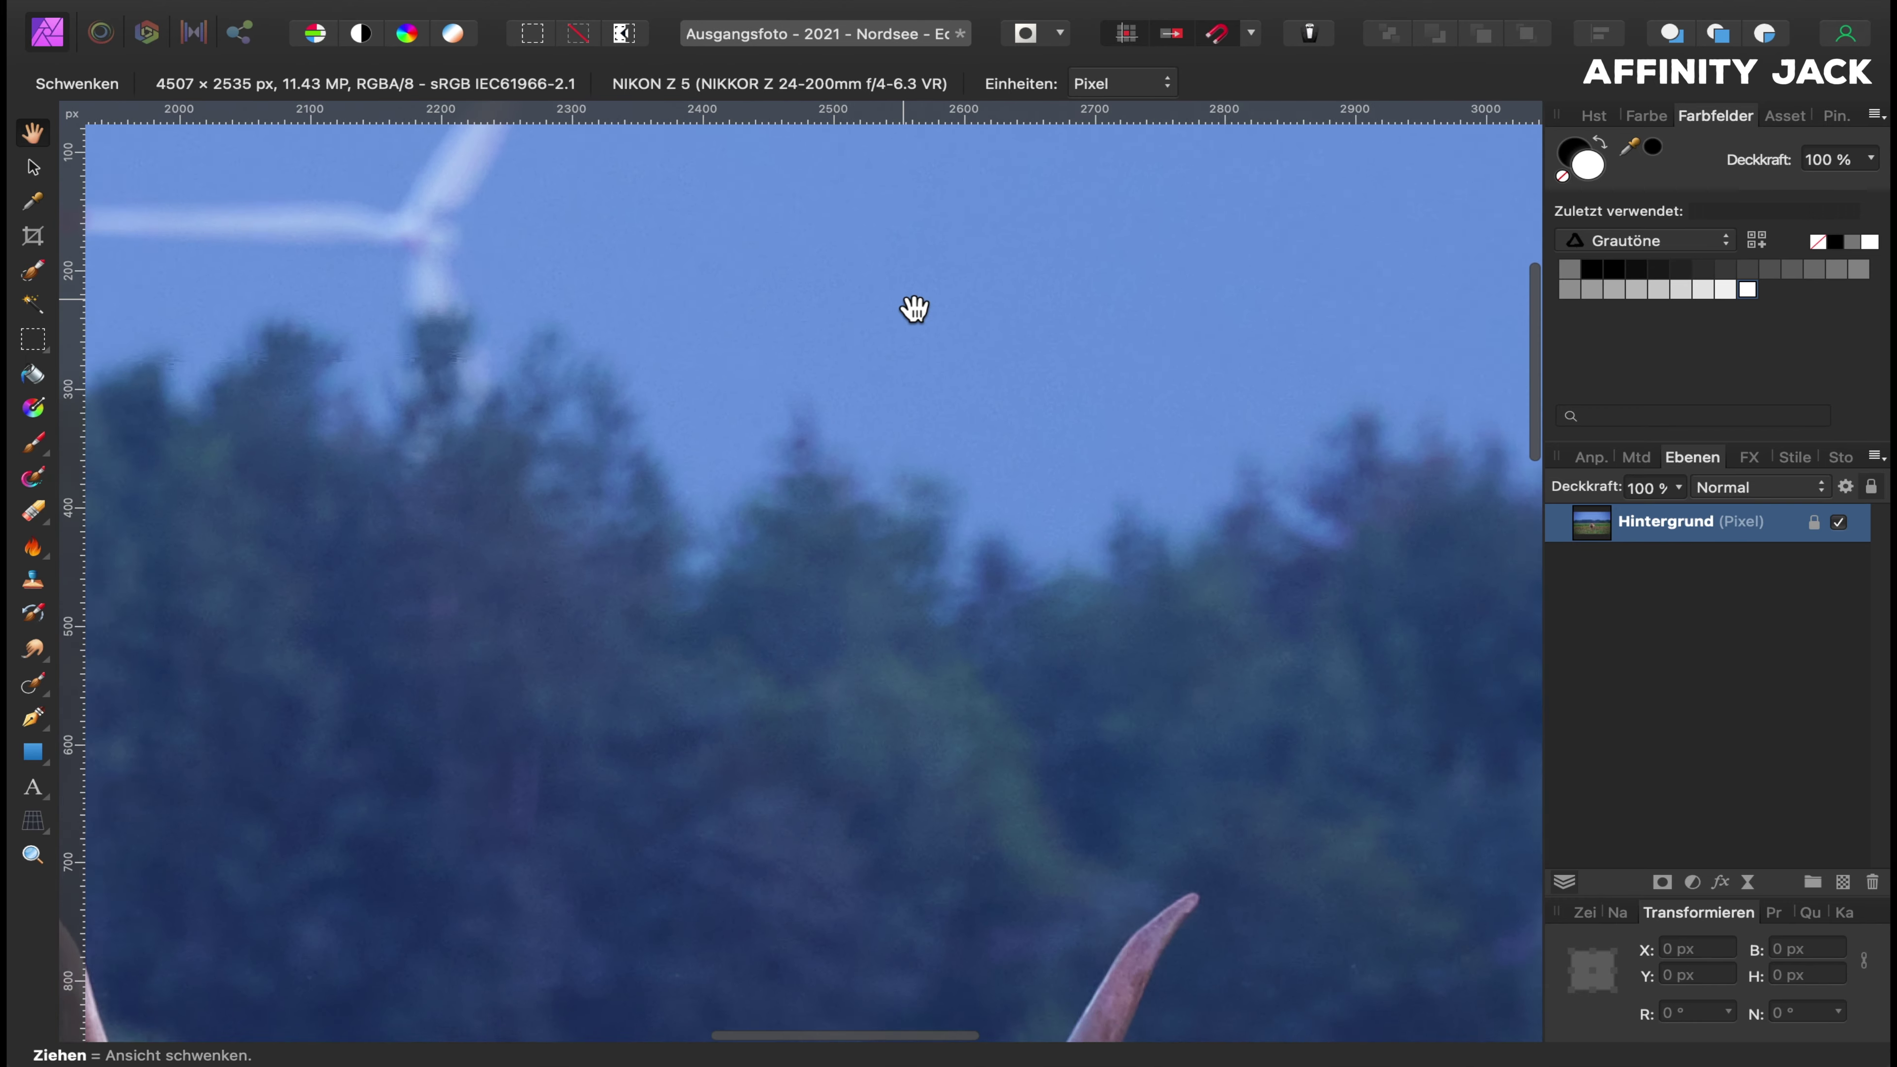
scroll(914, 309, down, 1)
scroll(914, 308, down, 3)
scroll(914, 308, down, 3)
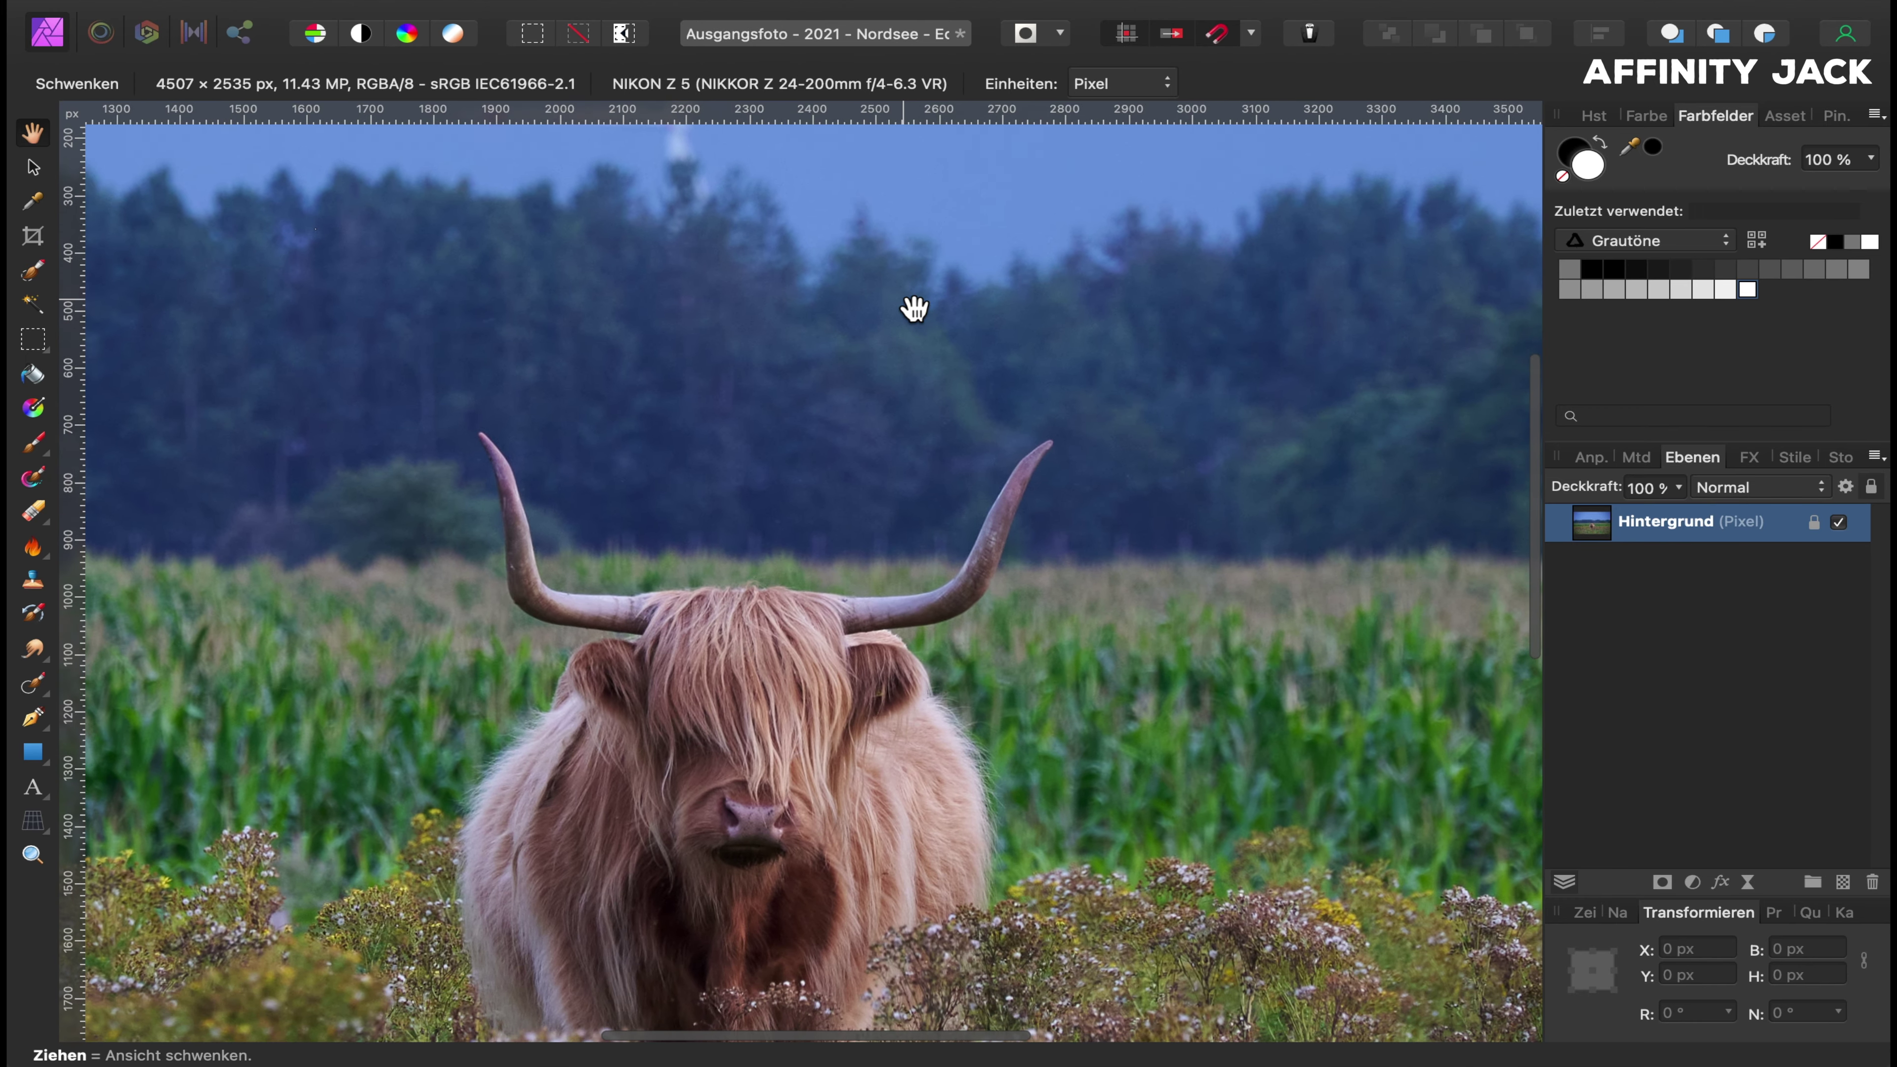
scroll(914, 309, up, 2)
scroll(914, 309, down, 1)
scroll(914, 309, down, 2)
scroll(914, 308, down, 2)
scroll(914, 309, down, 1)
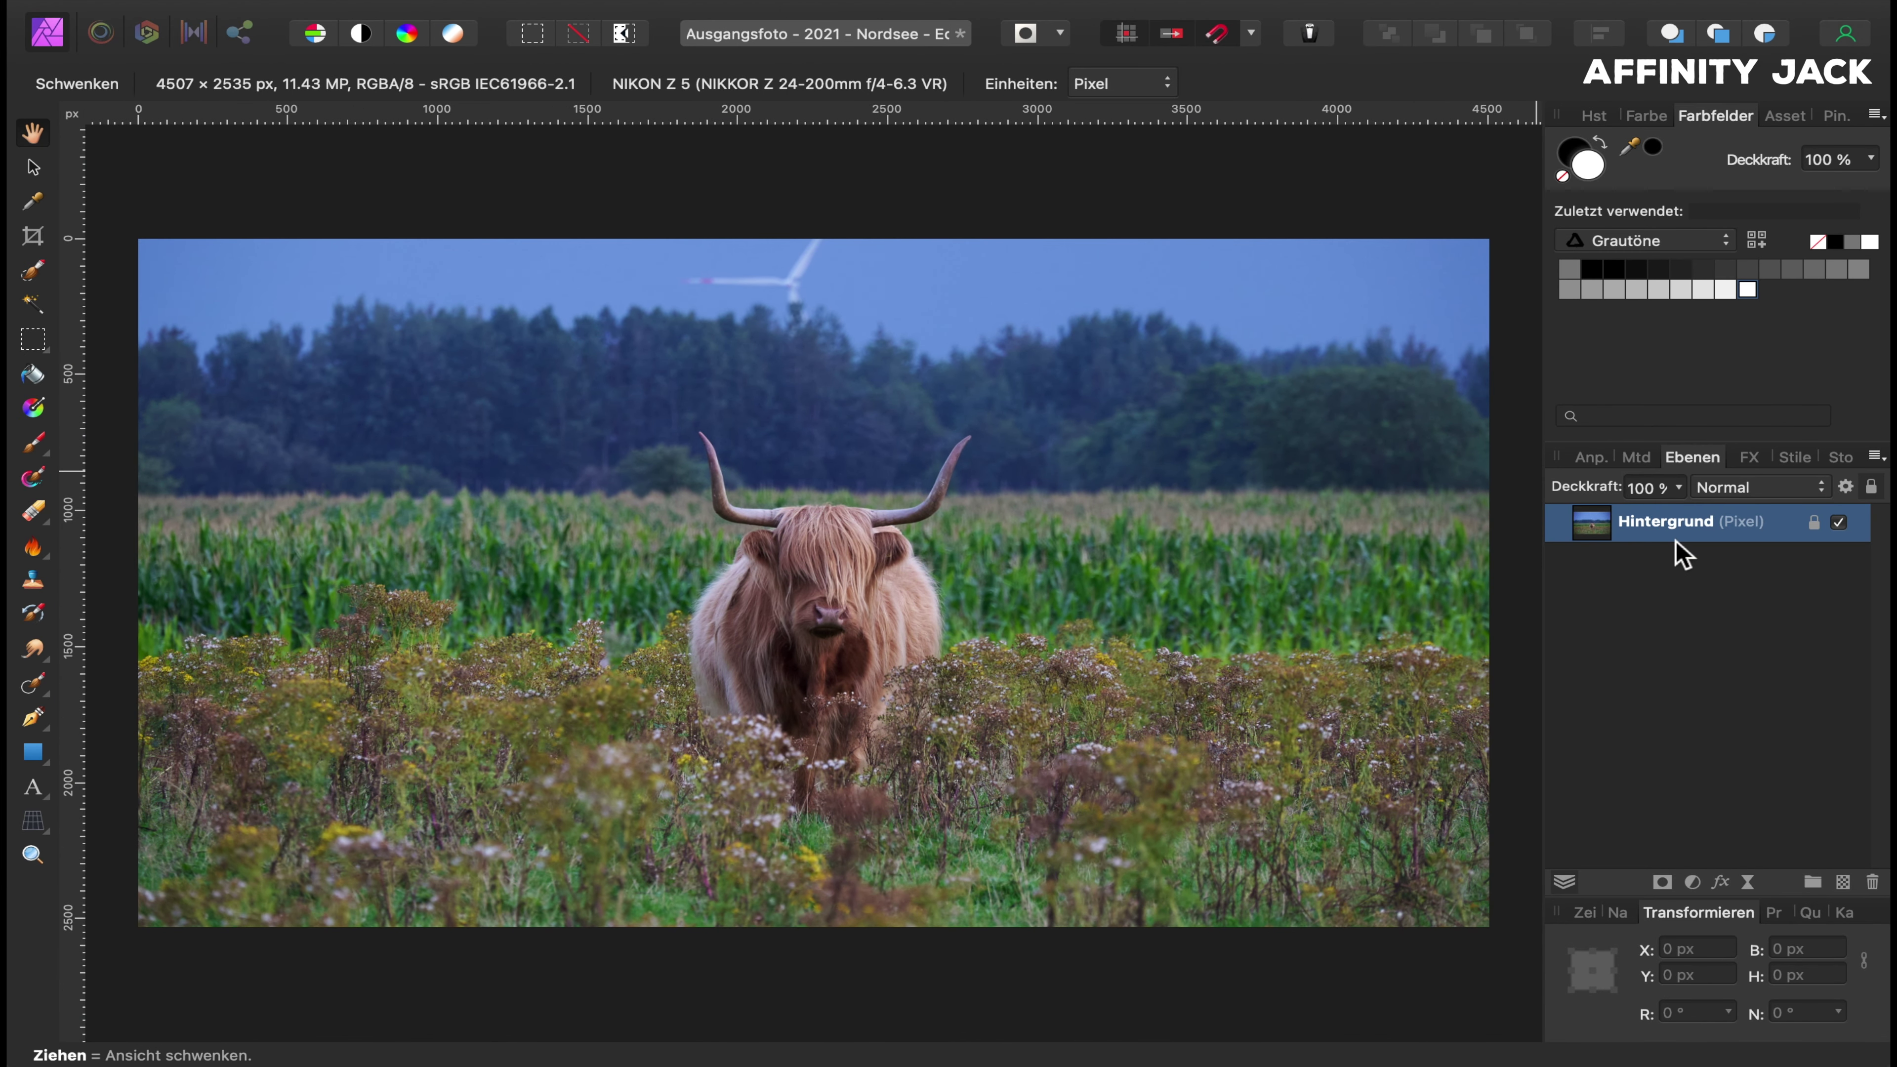
Add a Rauschen entfernen live filter to the Hintergrund layer.
click(1750, 887)
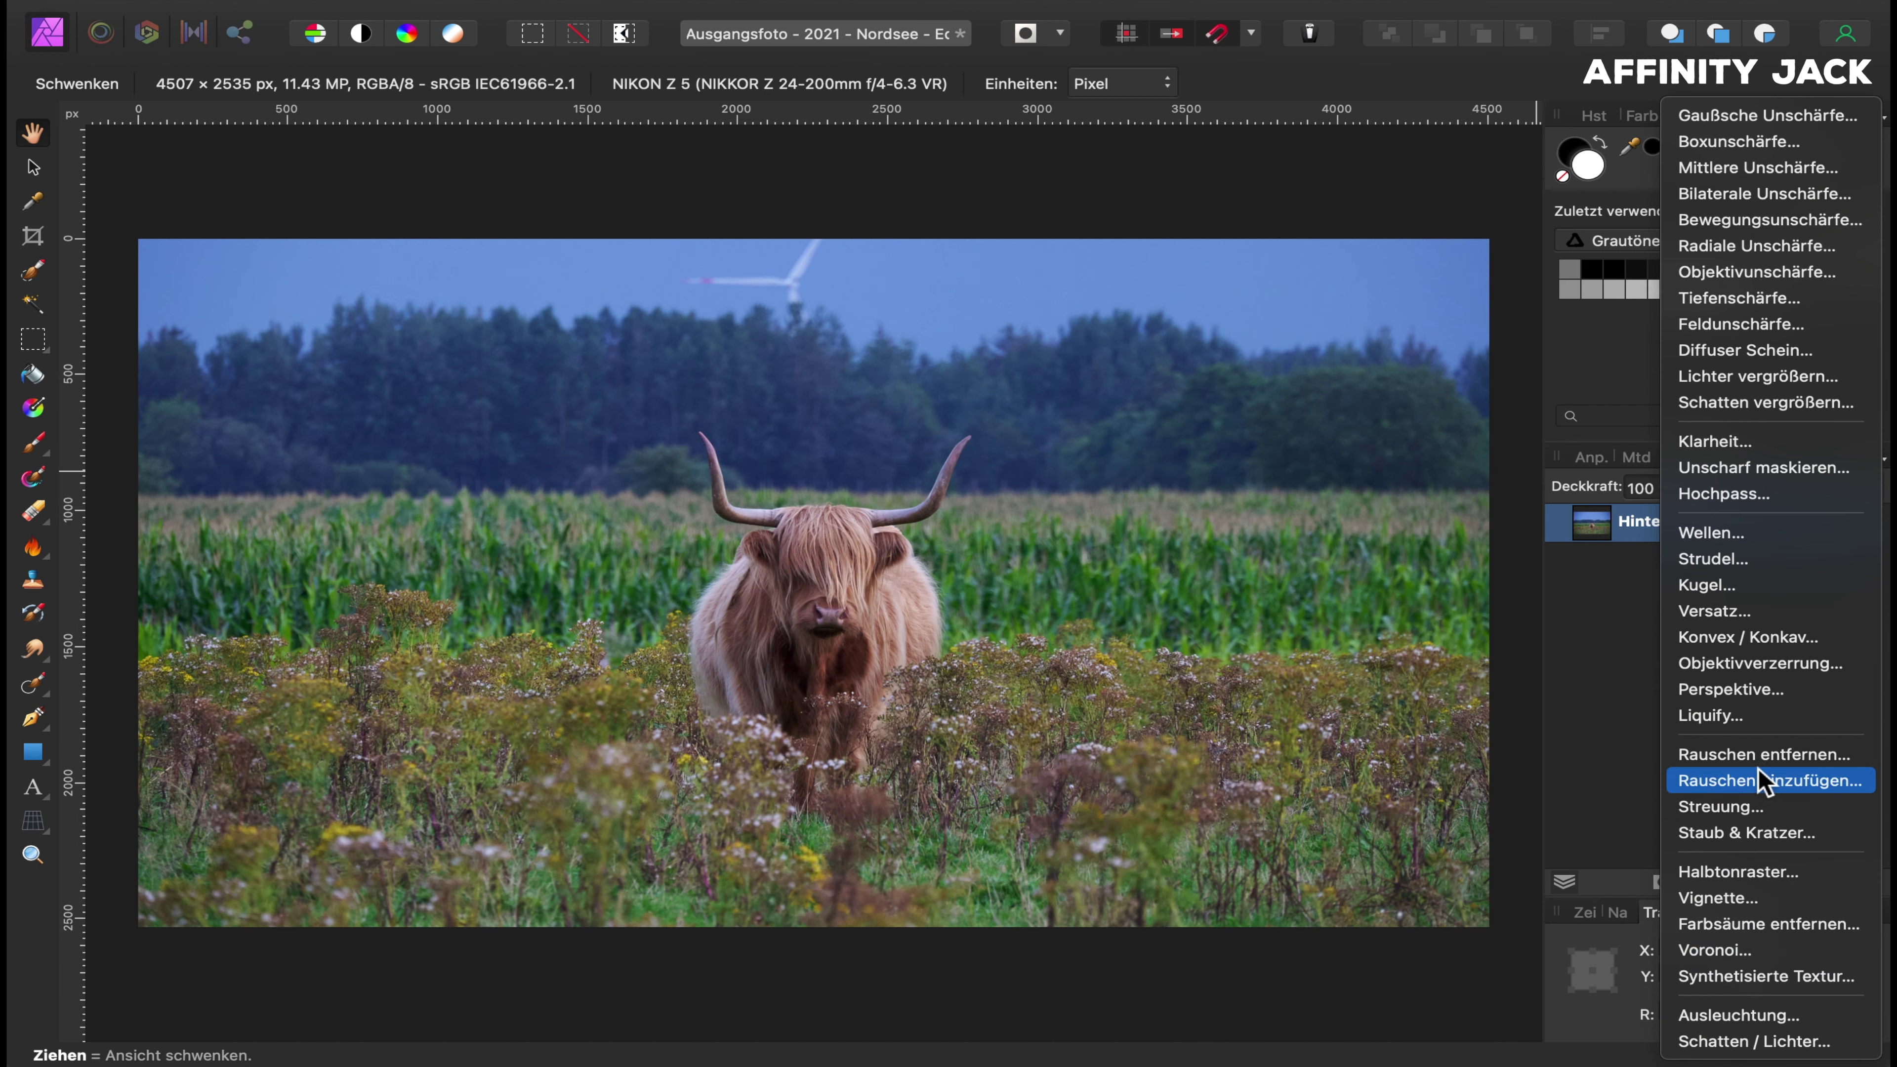
click(1760, 764)
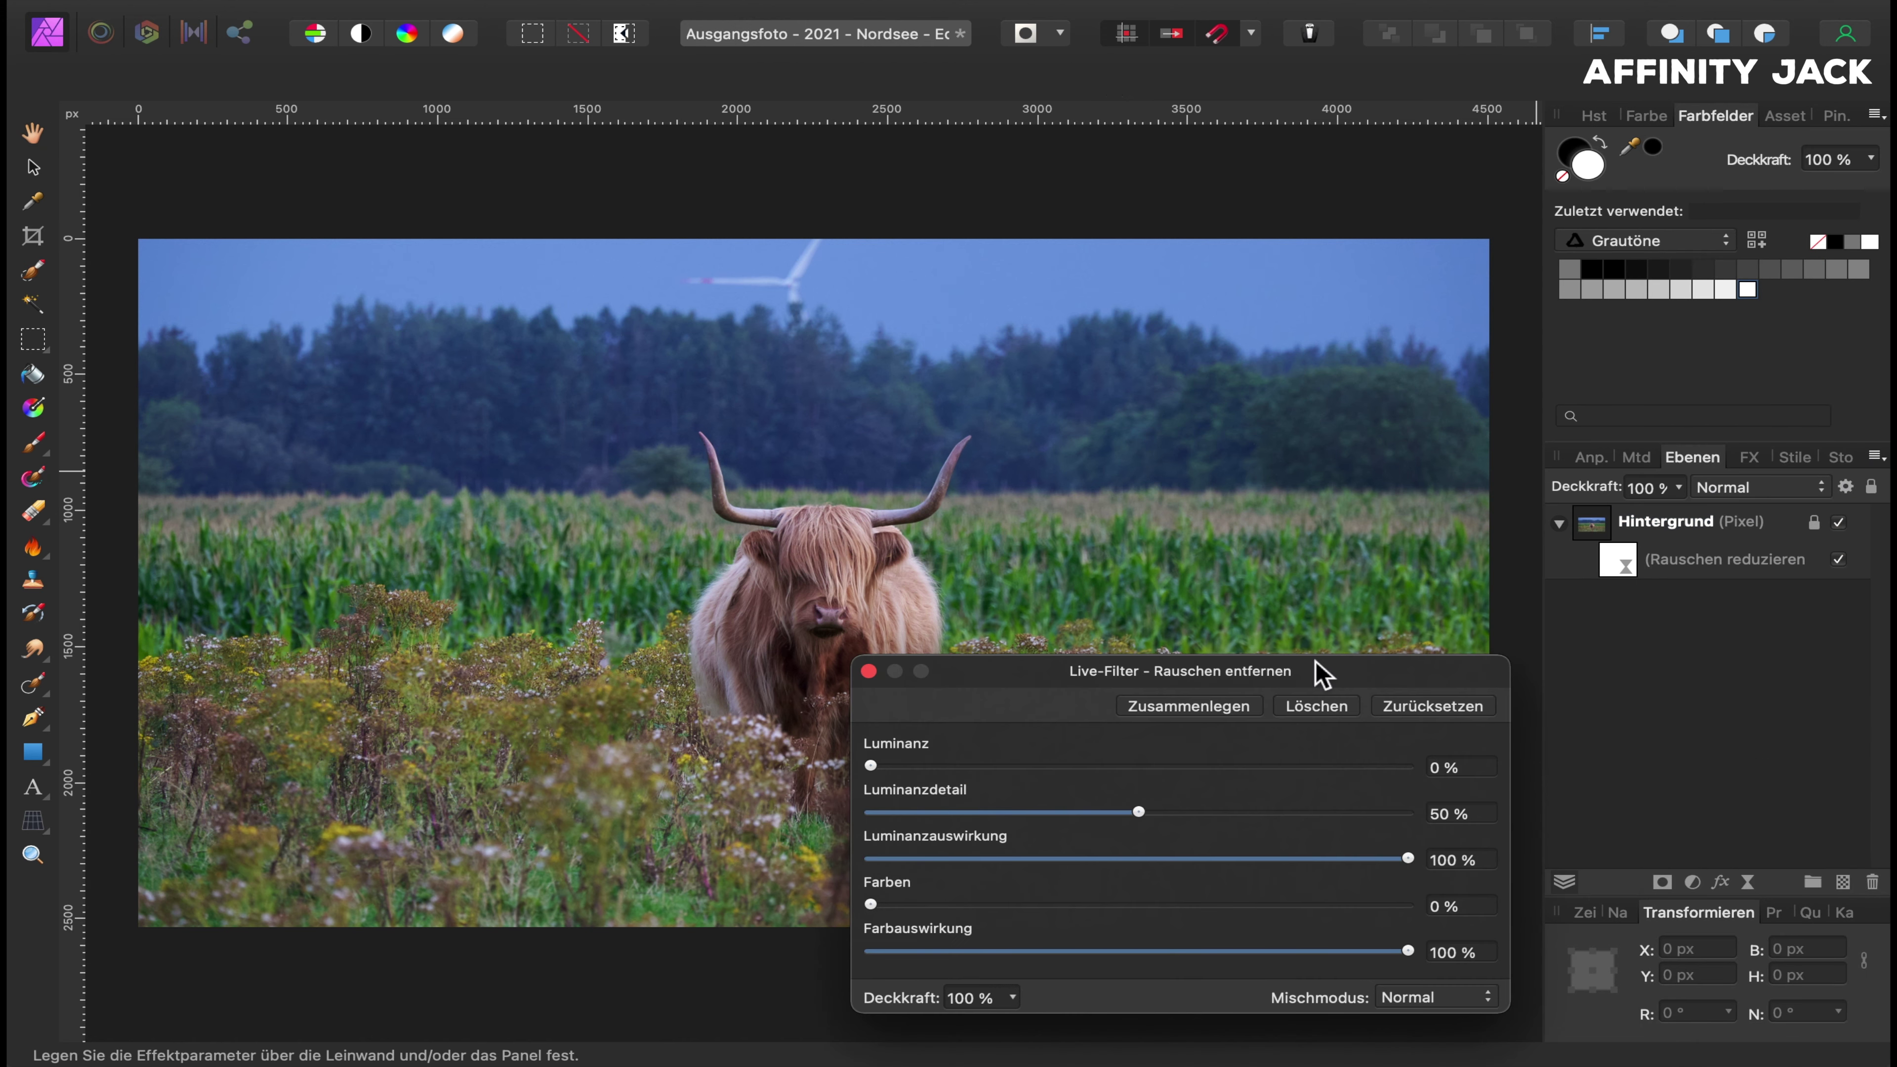
scroll(939, 513, up, 2)
scroll(940, 513, up, 2)
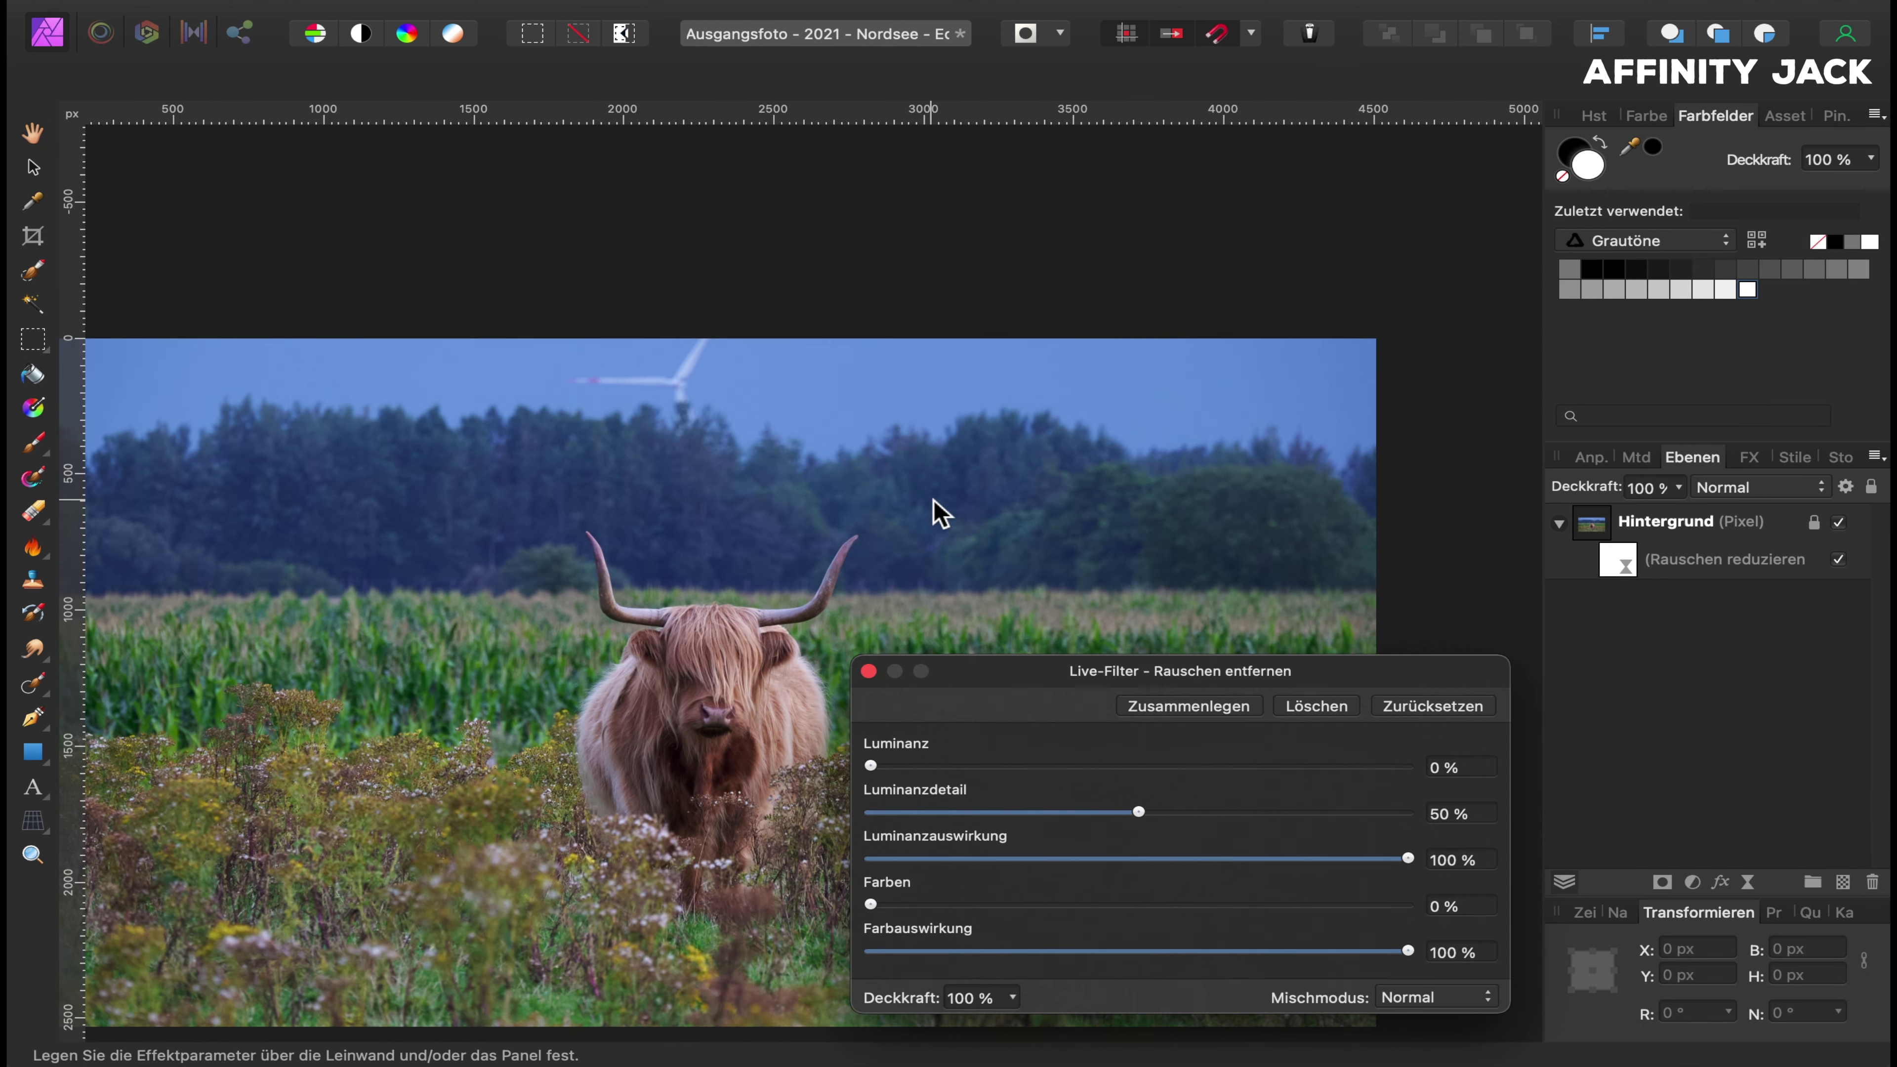
scroll(940, 513, up, 2)
scroll(940, 512, up, 2)
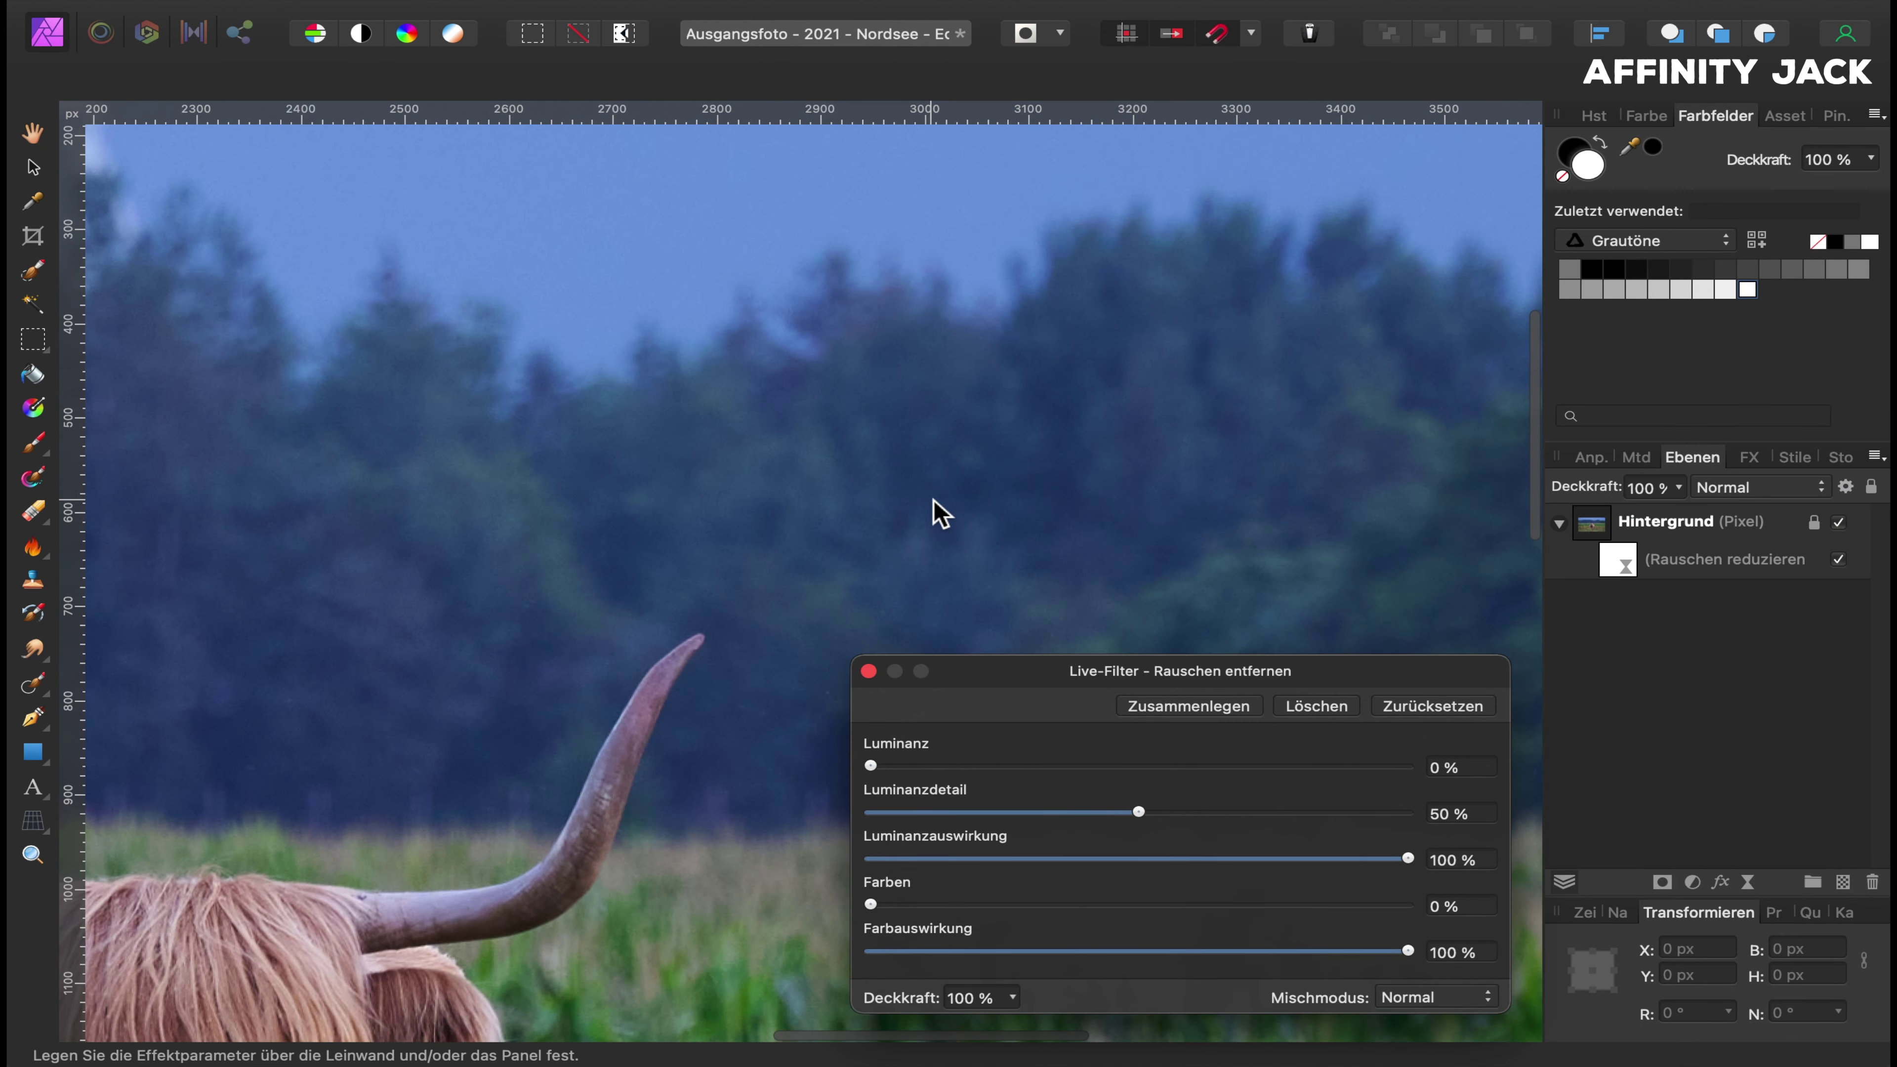
scroll(939, 512, down, 3)
scroll(939, 512, left, 3)
scroll(939, 513, down, 1)
scroll(940, 513, left, 1)
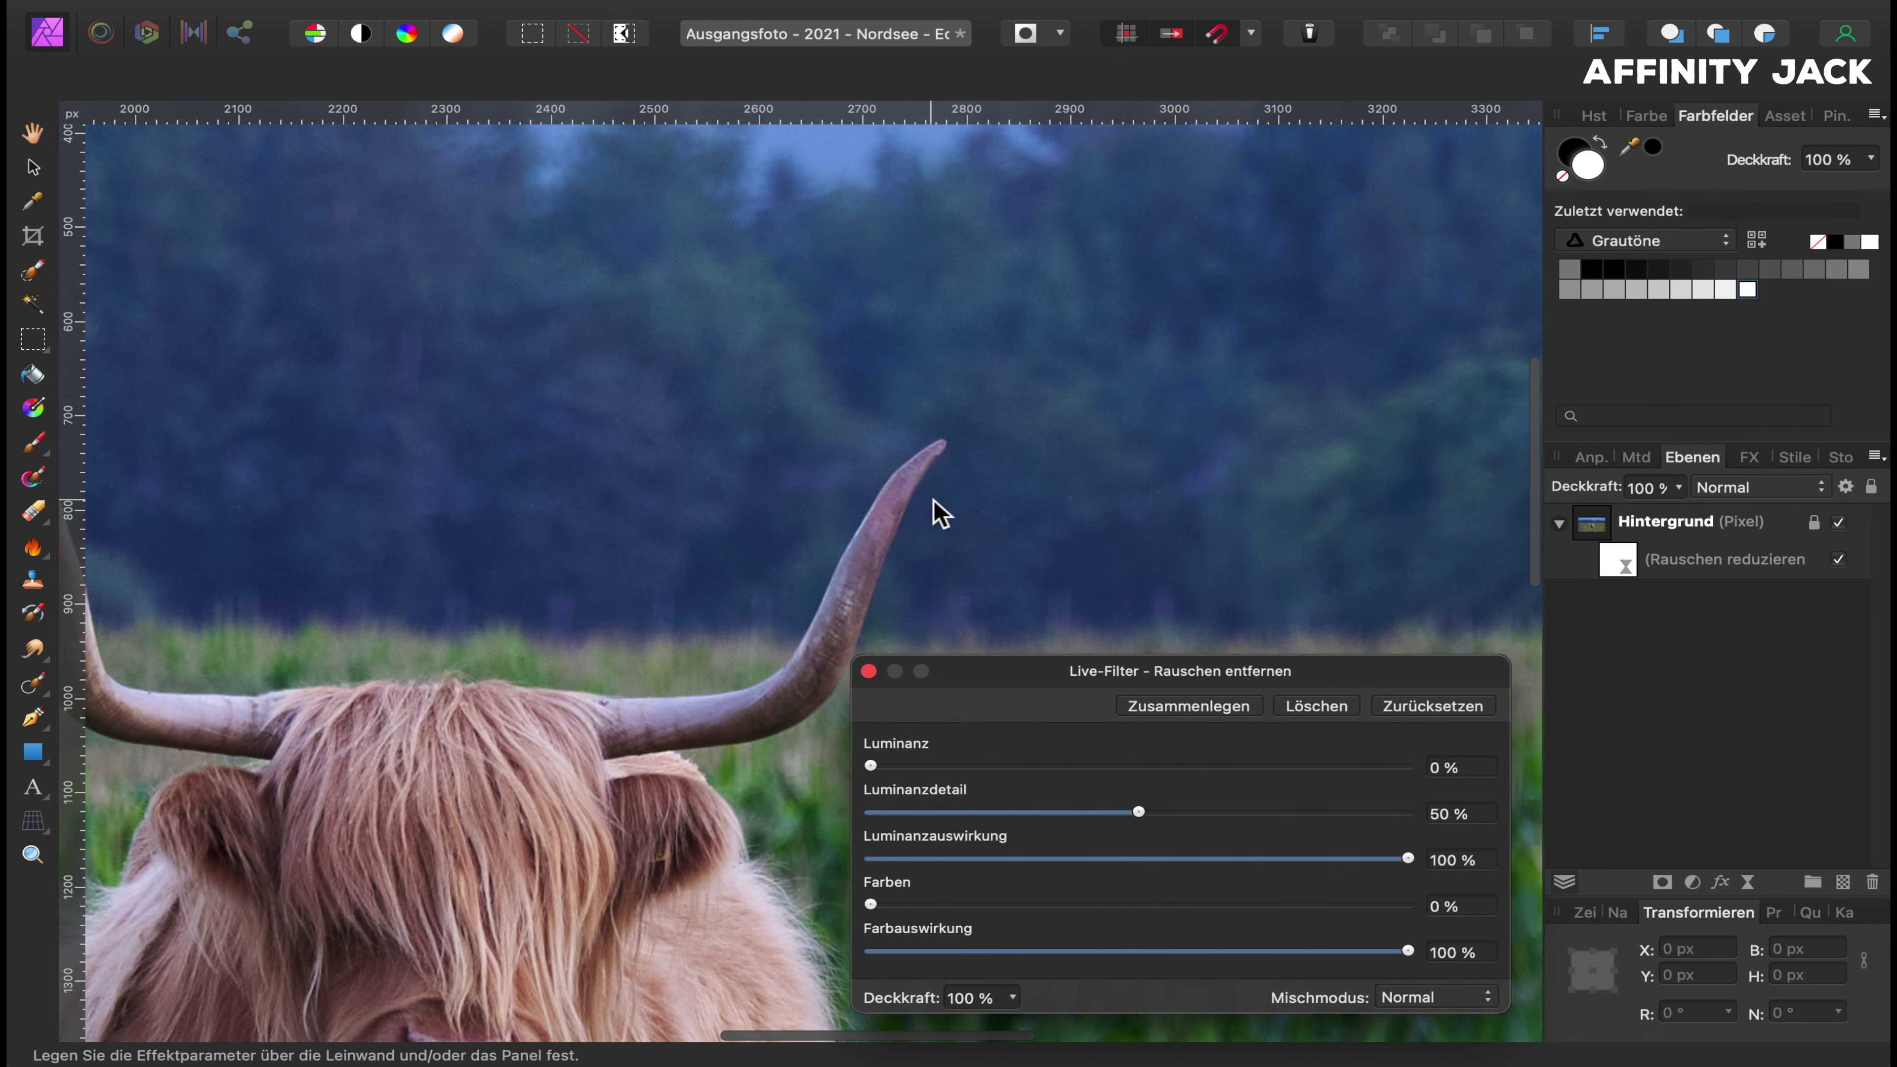
scroll(940, 512, up, 2)
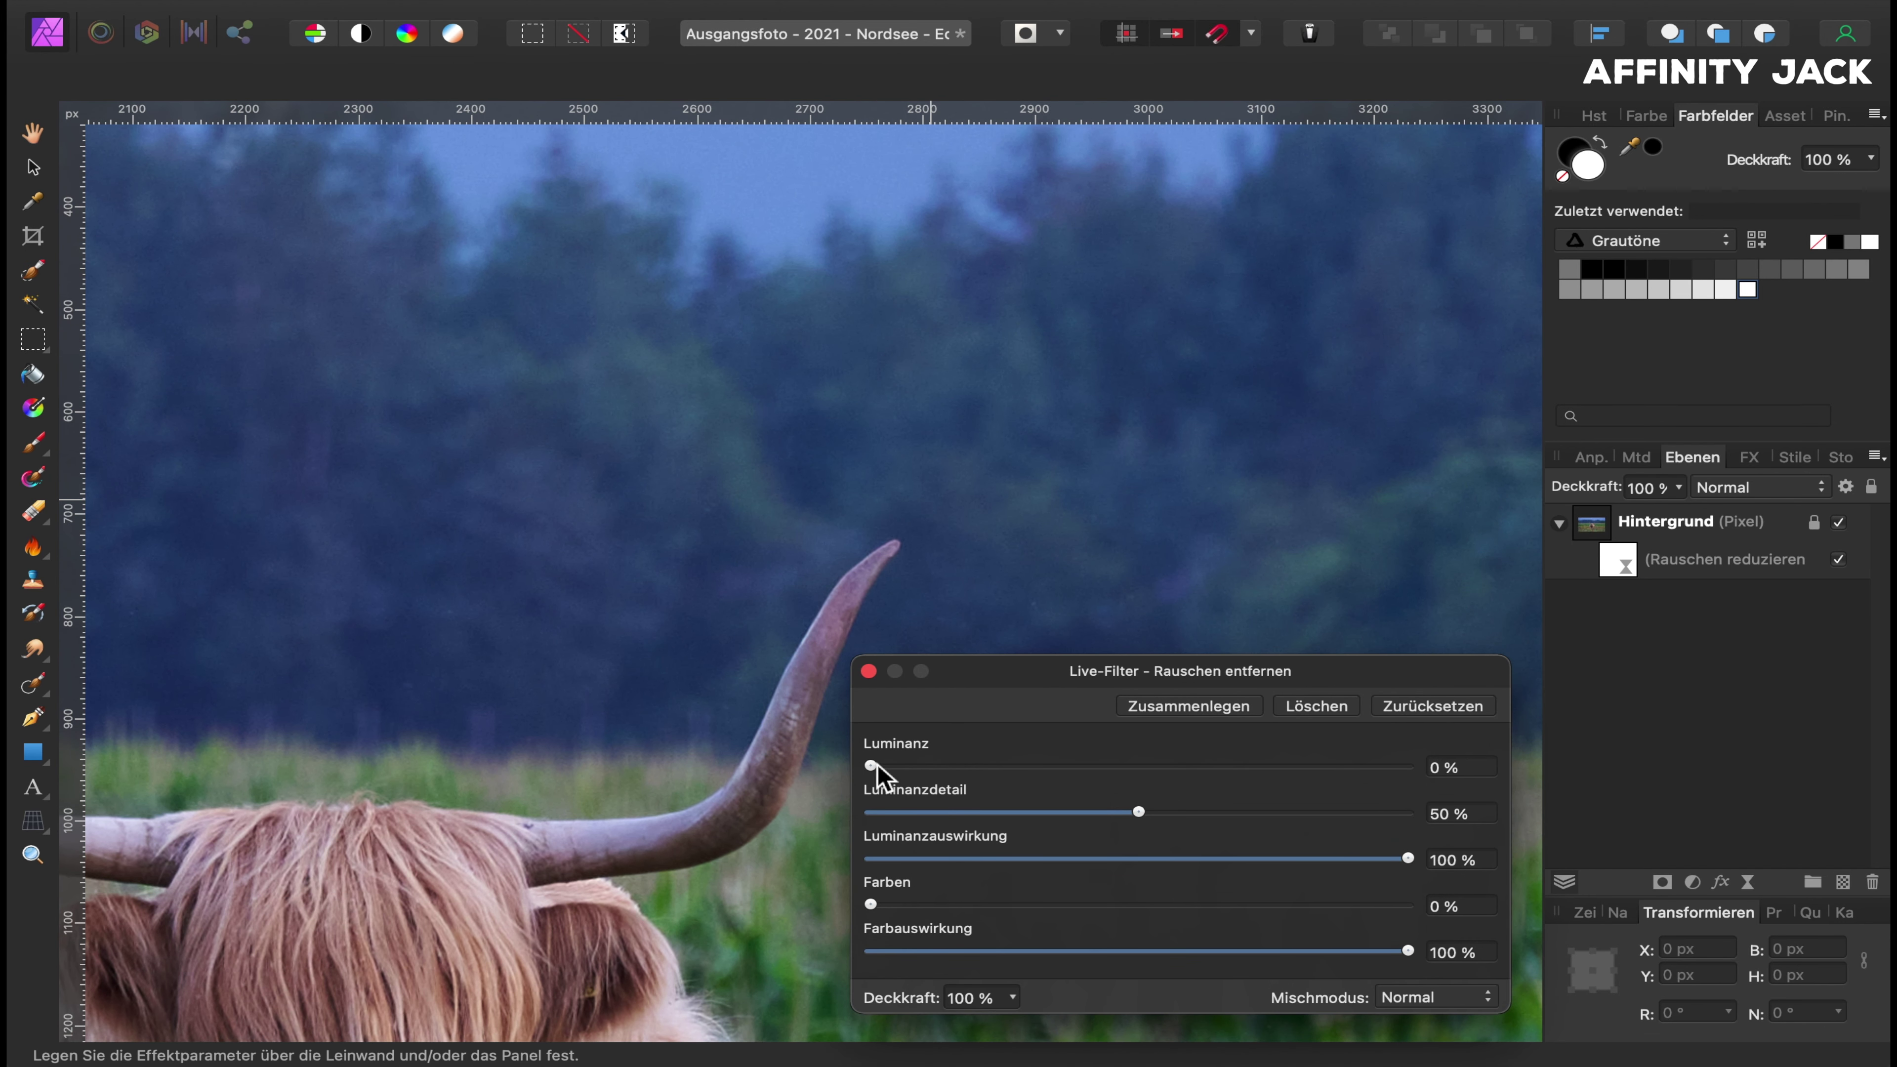
Set the filter's Luminanz noise reduction to 21 % and close its settings.
mouse_move(872, 765)
mouse_down()
mouse_move(1507, 784)
mouse_move(889, 794)
mouse_move(1494, 757)
mouse_move(989, 782)
mouse_up()
scroll(844, 482, left, 5)
scroll(844, 482, down, 3)
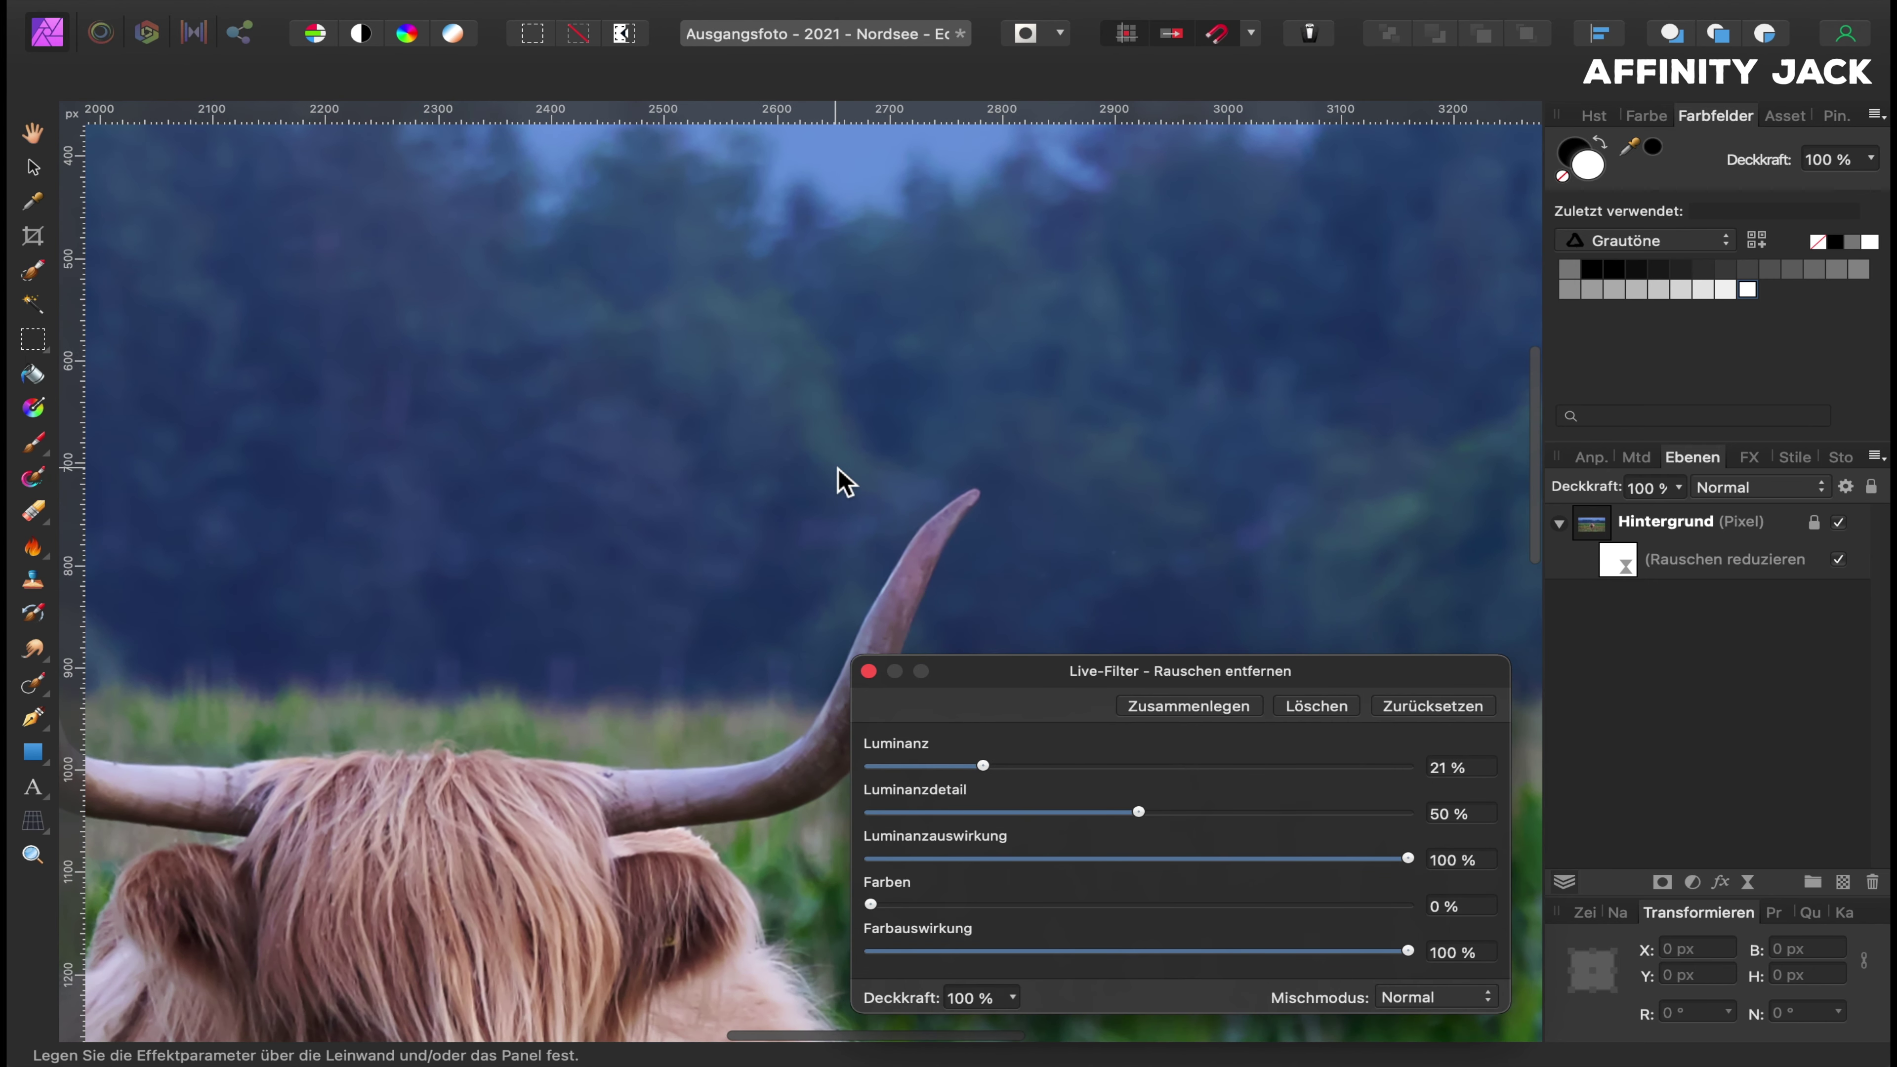
scroll(844, 482, down, 2)
scroll(844, 482, right, 1)
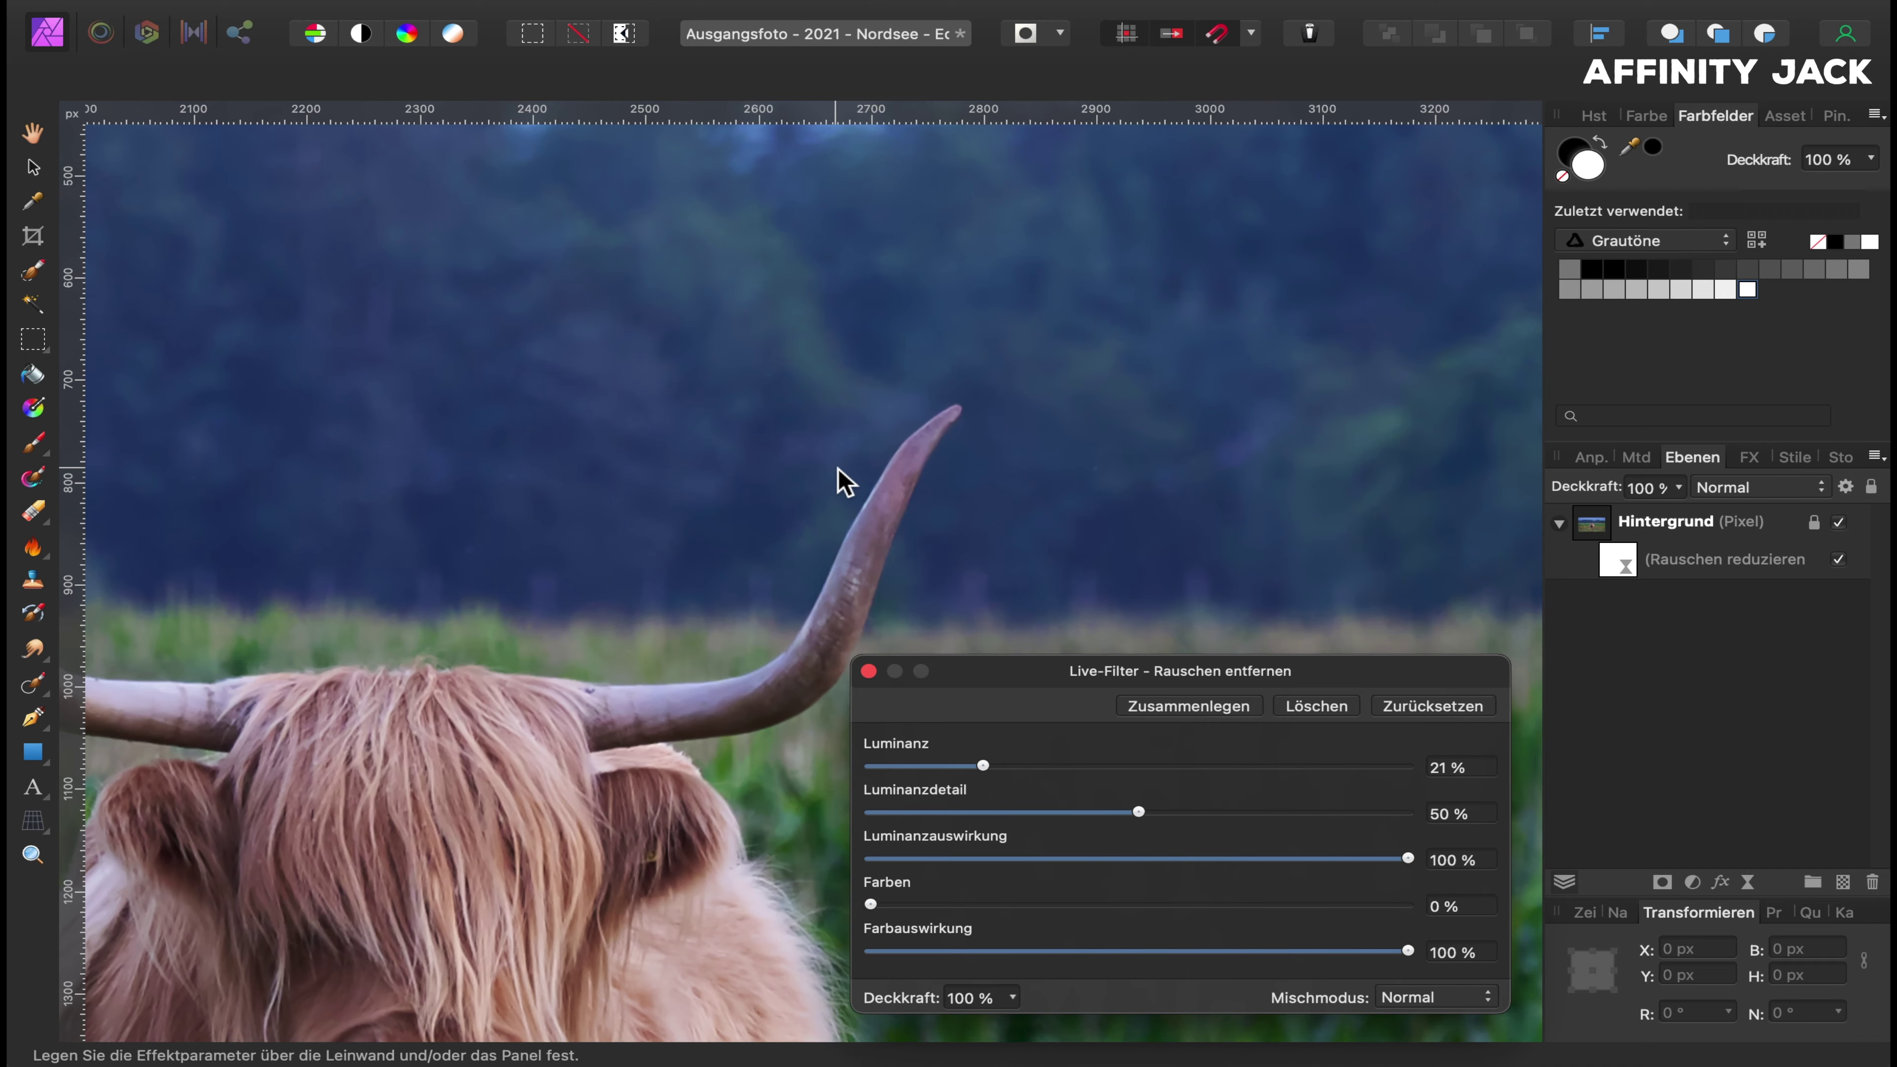
scroll(843, 482, down, 1)
scroll(844, 482, down, 1)
scroll(844, 482, down, 1)
scroll(844, 483, left, 1)
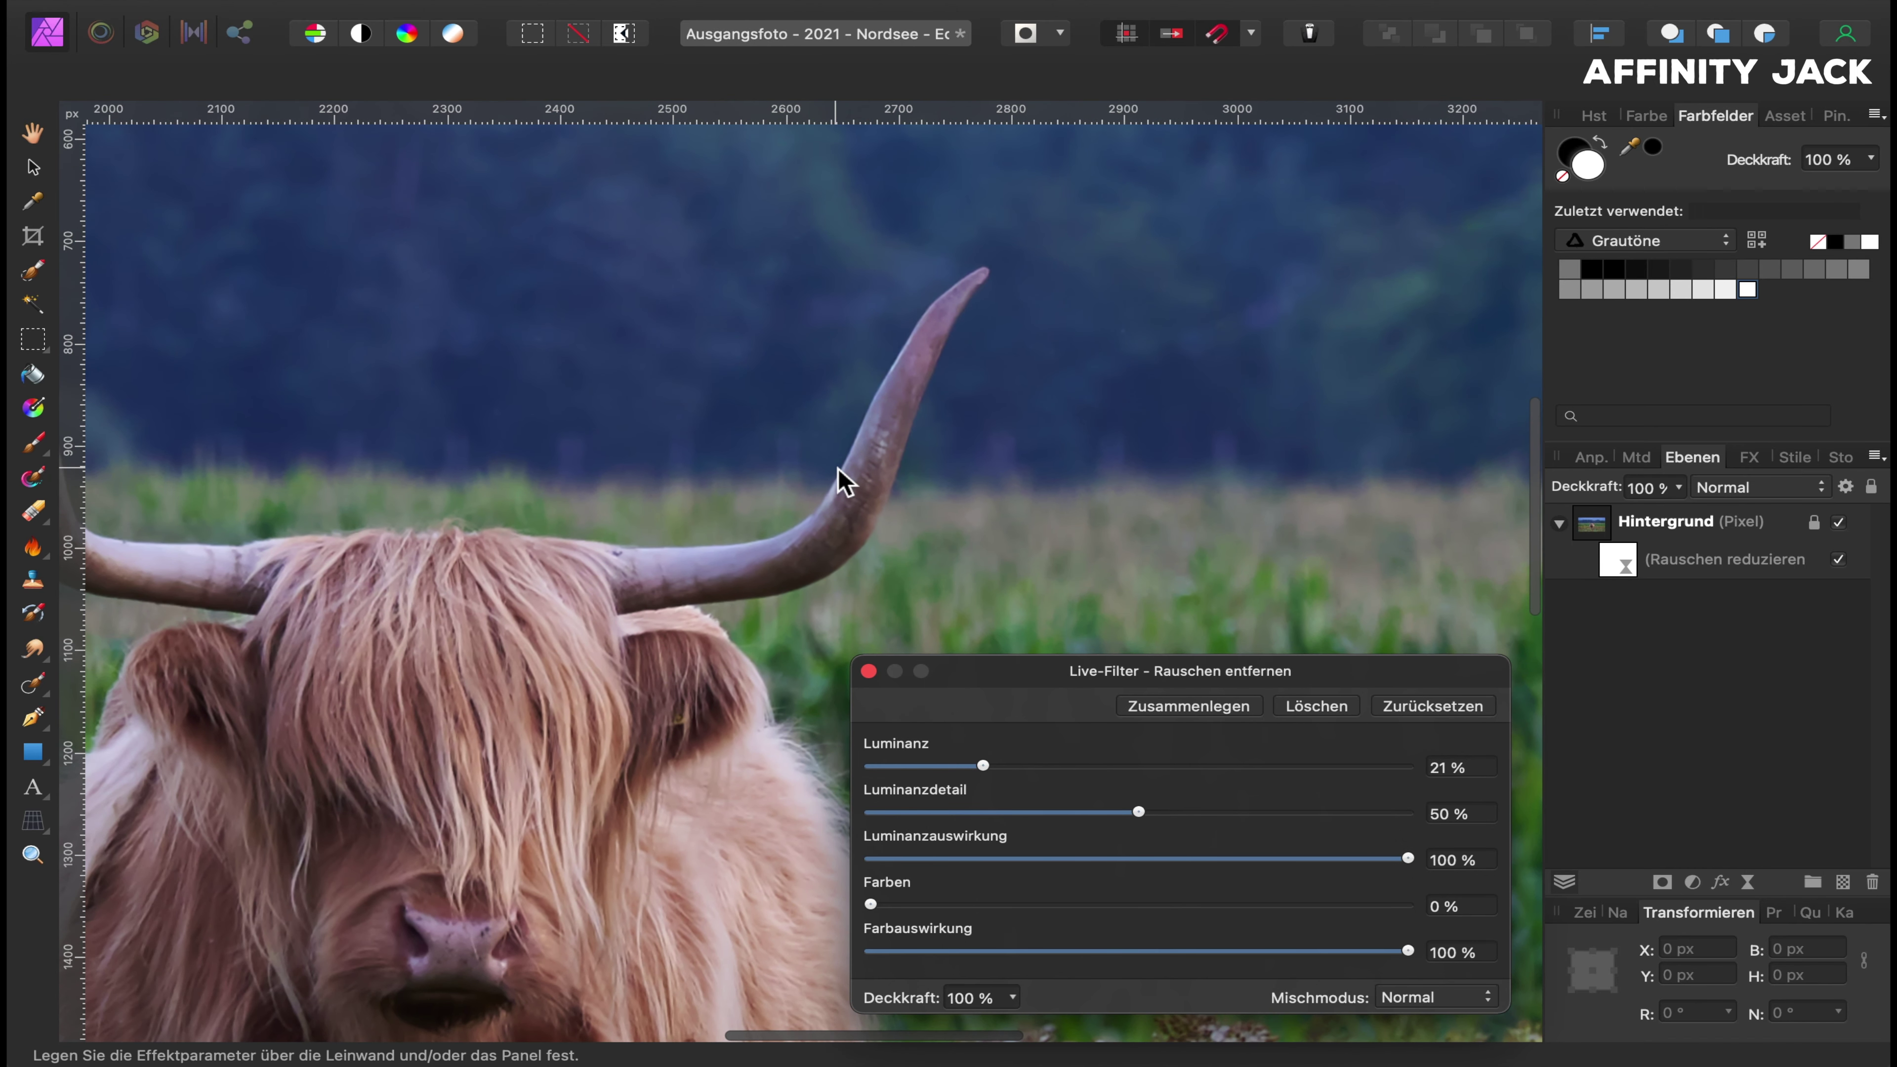
scroll(844, 482, down, 2)
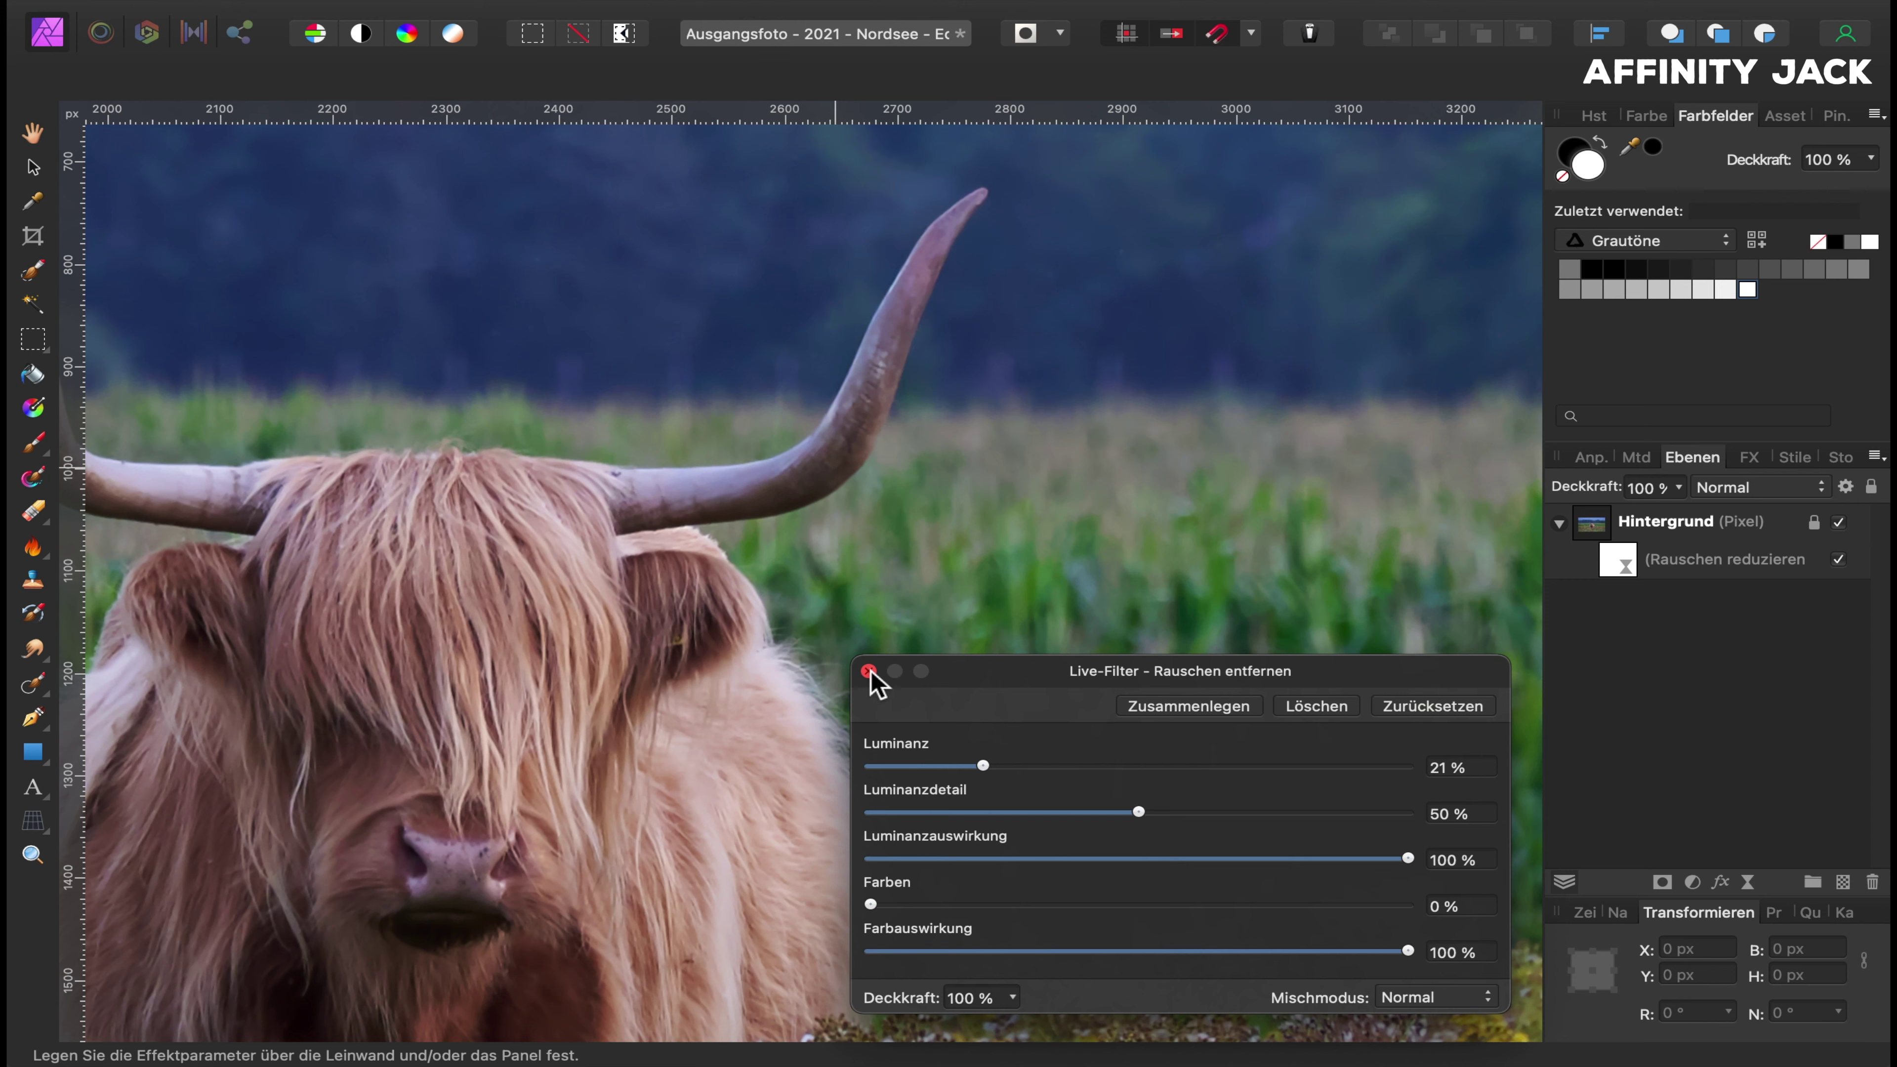
click(868, 671)
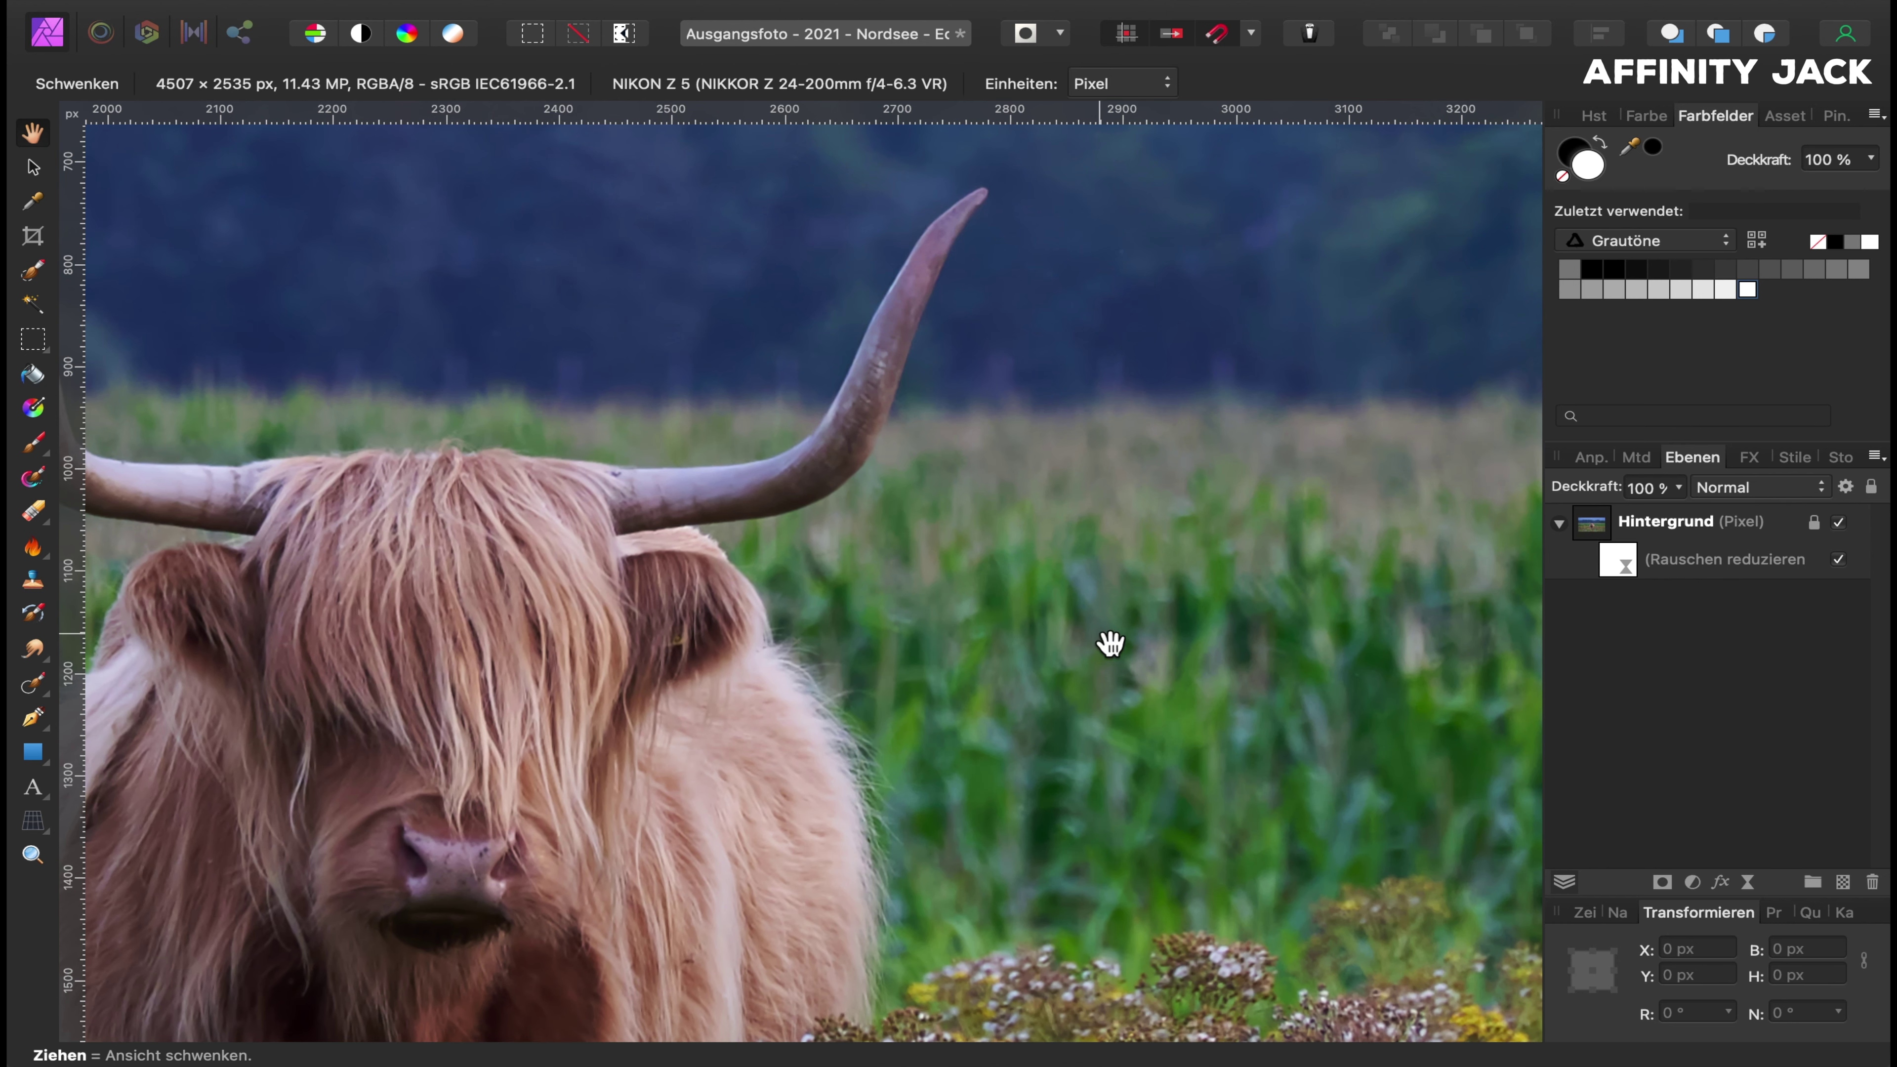
Brush the cow's face out of the Rauschen reduzieren filter's mask, then reselect Hintergrund.
click(1627, 561)
key(b)
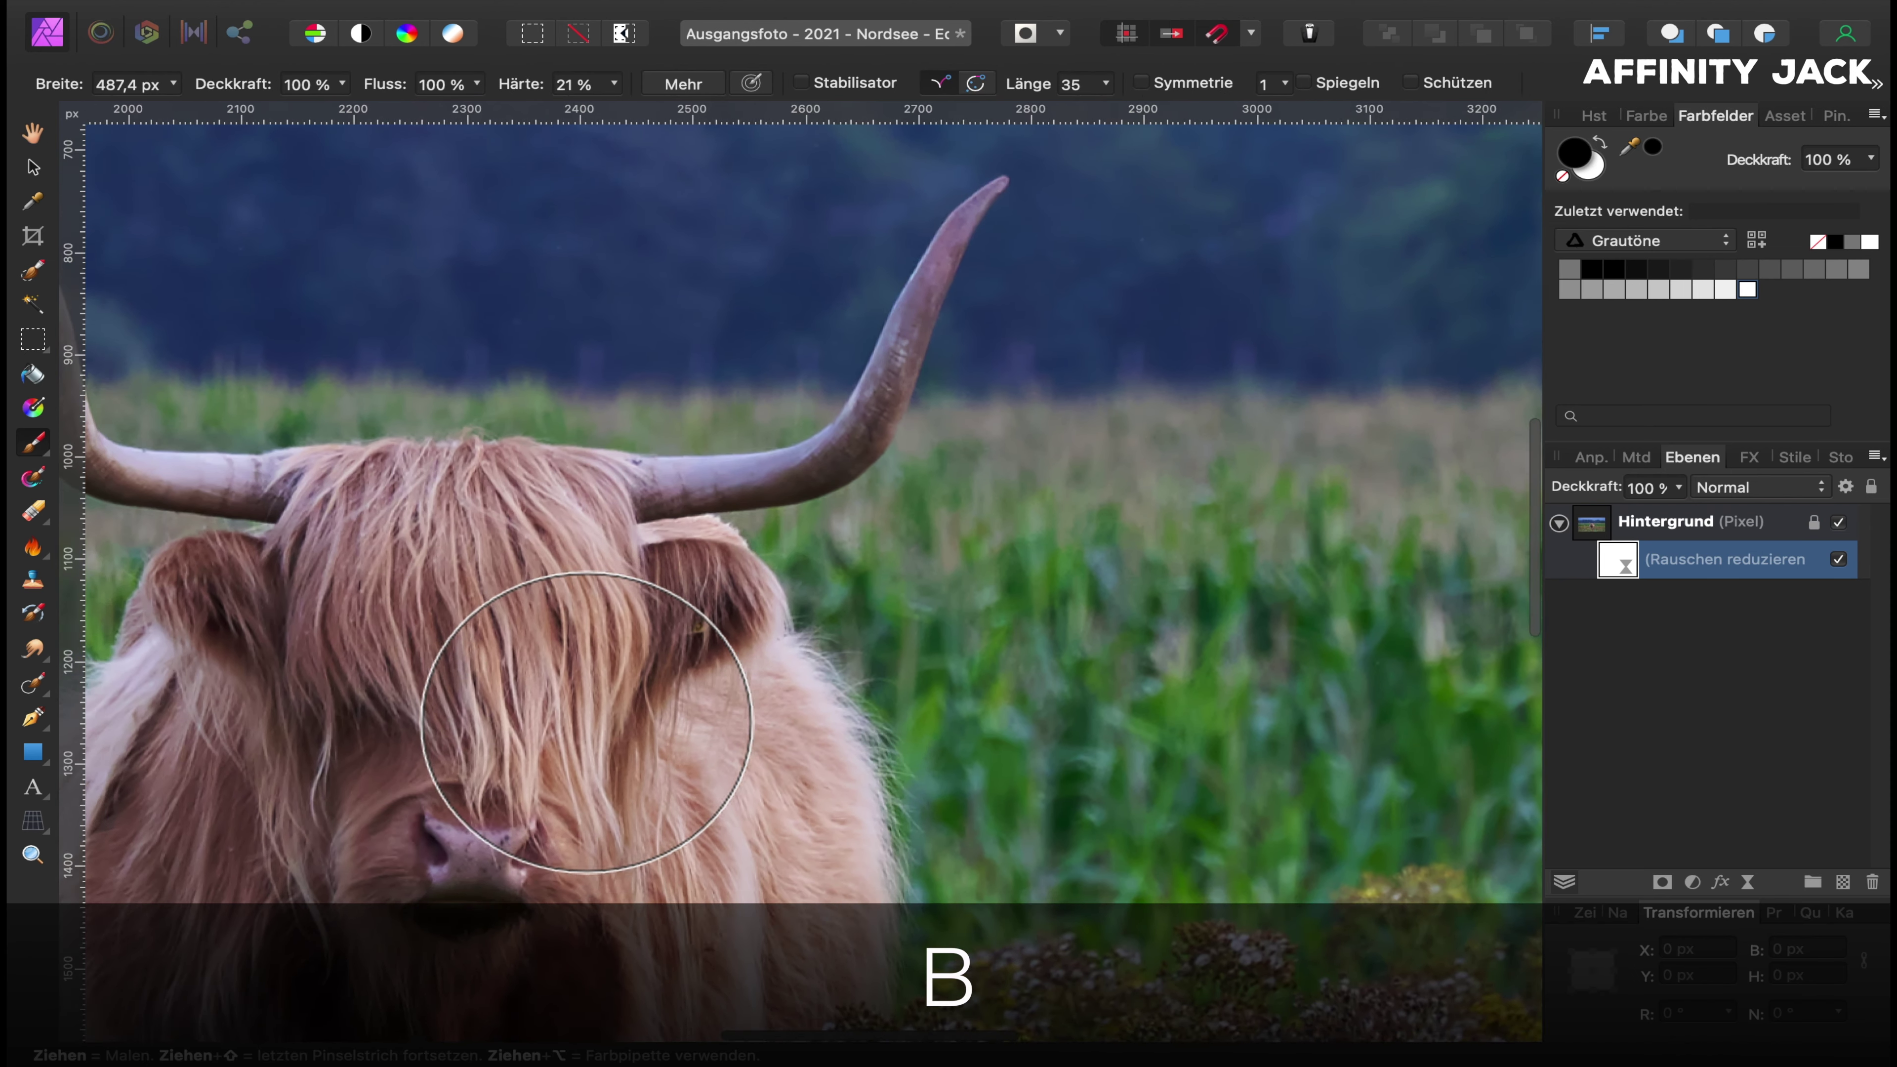
scroll(593, 702, down, 5)
scroll(593, 703, left, 5)
mouse_move(645, 454)
mouse_down()
mouse_move(762, 517)
mouse_move(910, 657)
mouse_move(529, 791)
mouse_move(464, 643)
mouse_up()
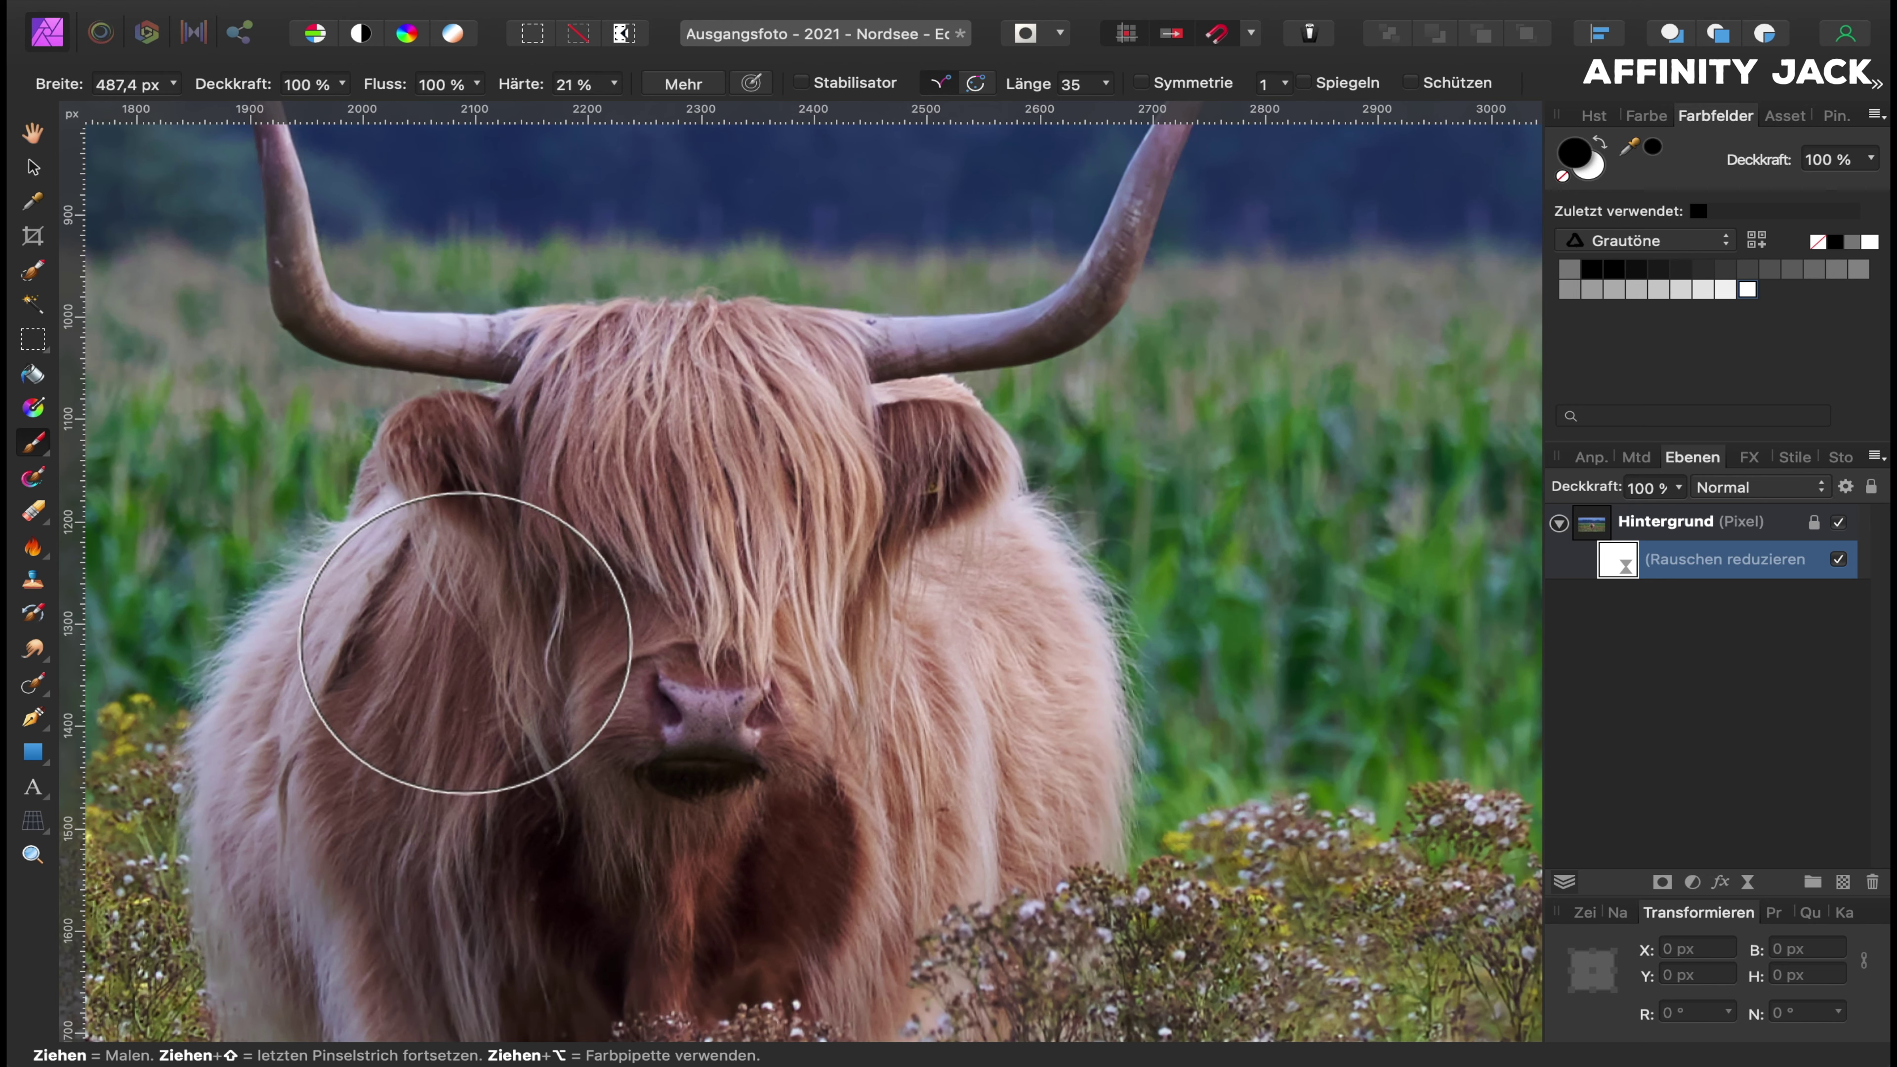
scroll(418, 702, down, 7)
scroll(419, 703, left, 3)
mouse_move(835, 792)
mouse_down()
mouse_move(1058, 529)
mouse_move(762, 403)
mouse_move(867, 338)
mouse_up()
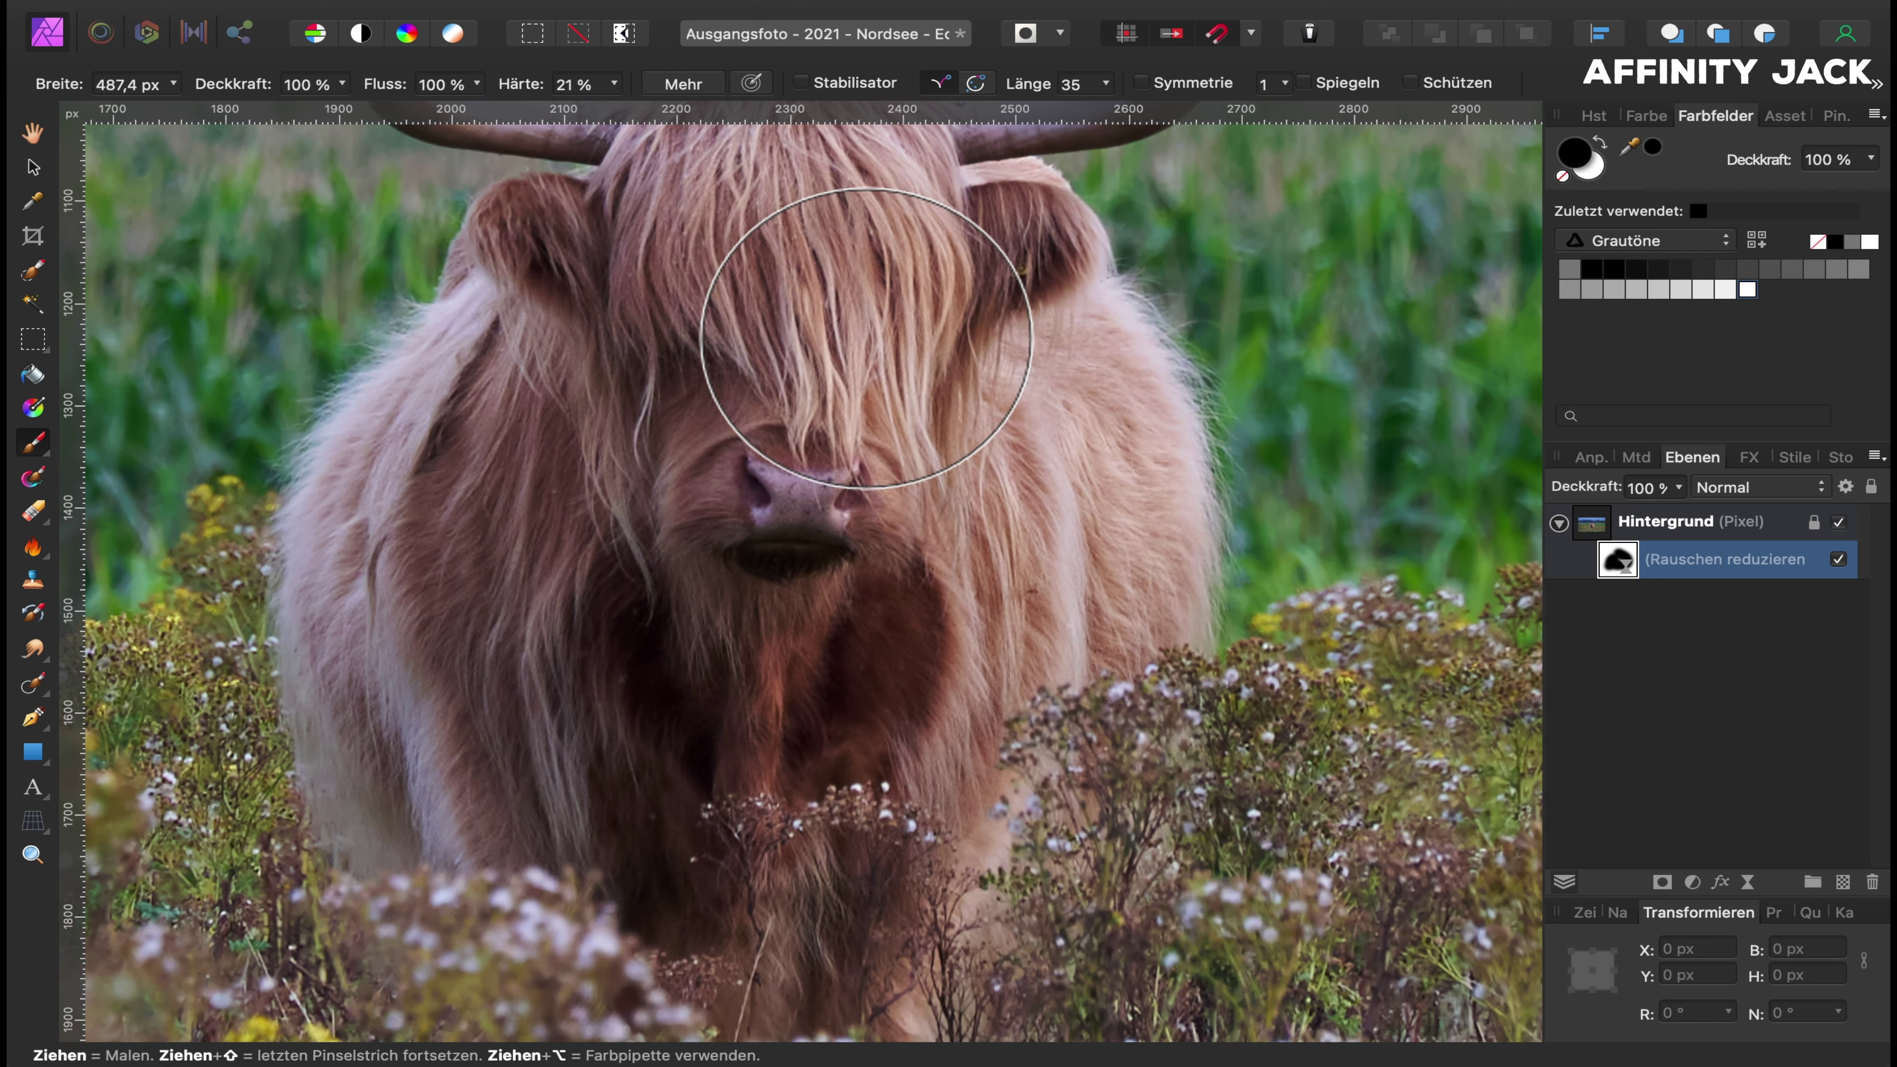
key(ctrl+0)
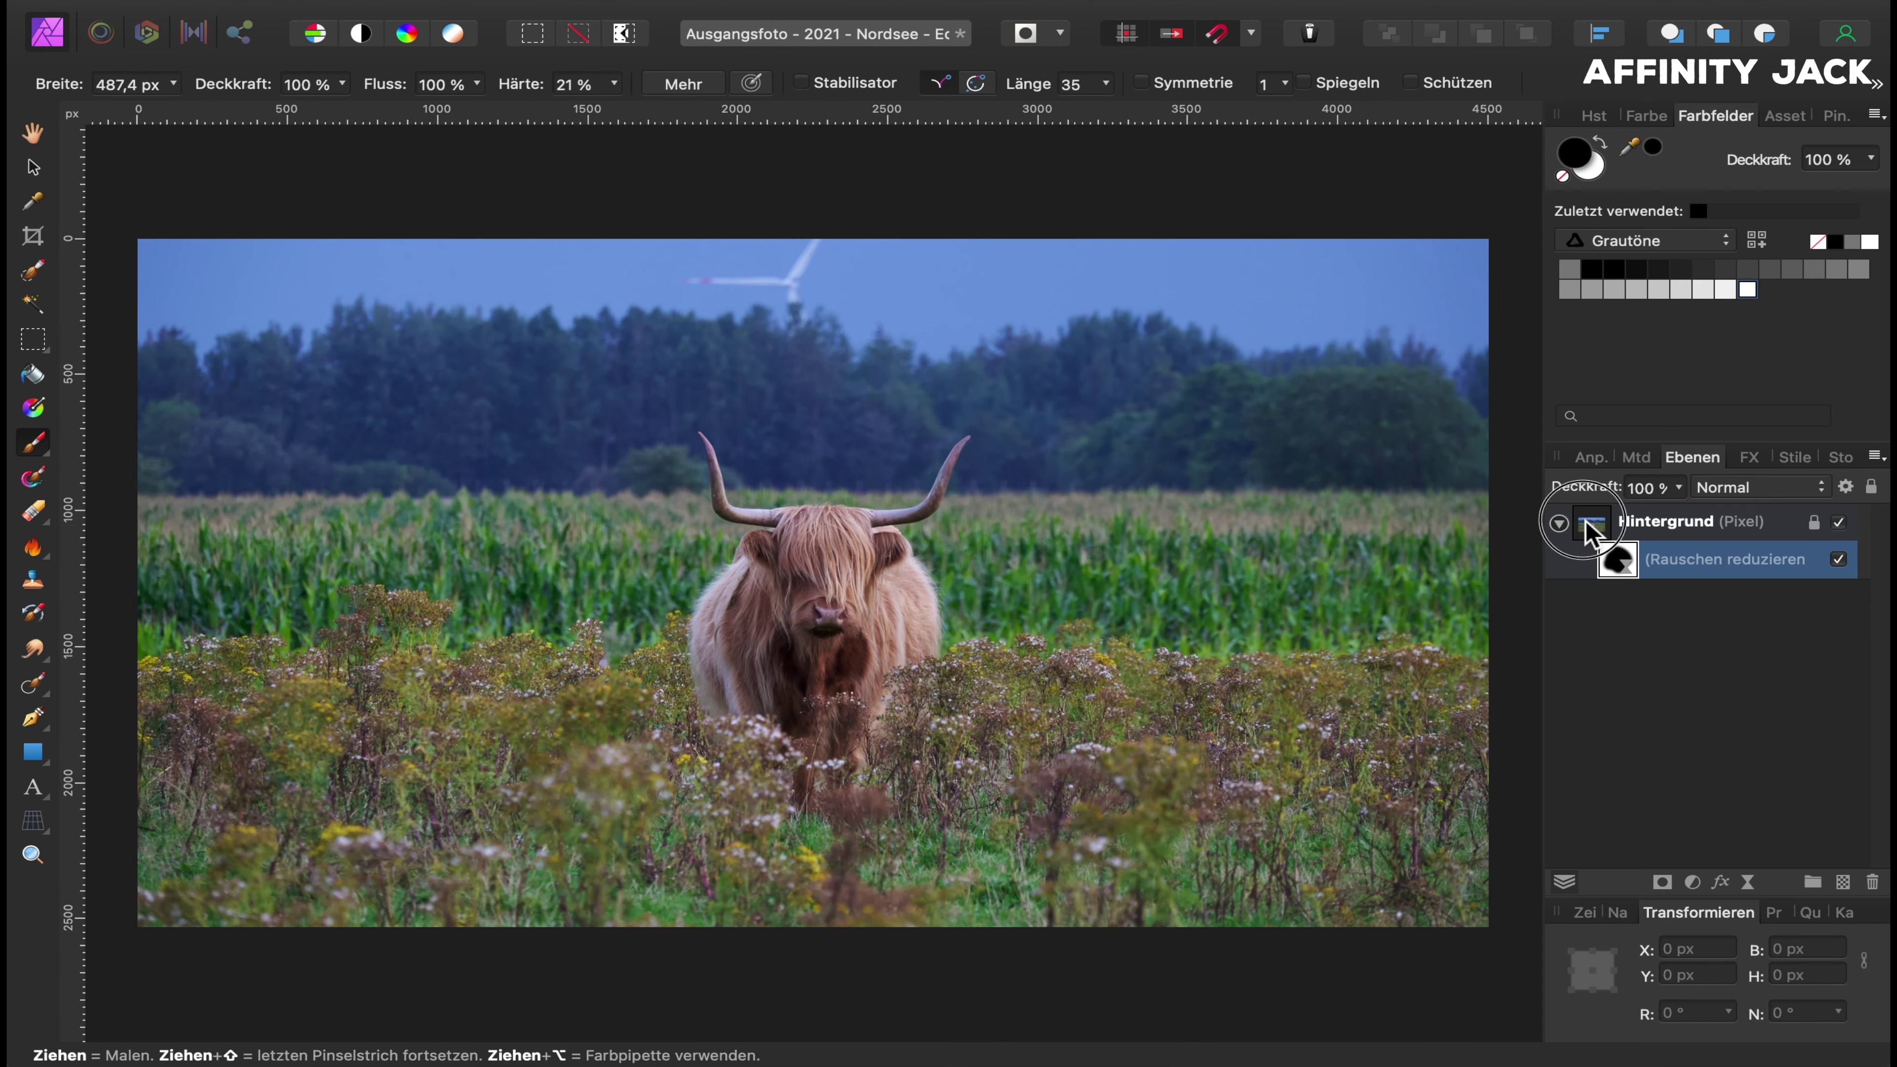
click(1588, 525)
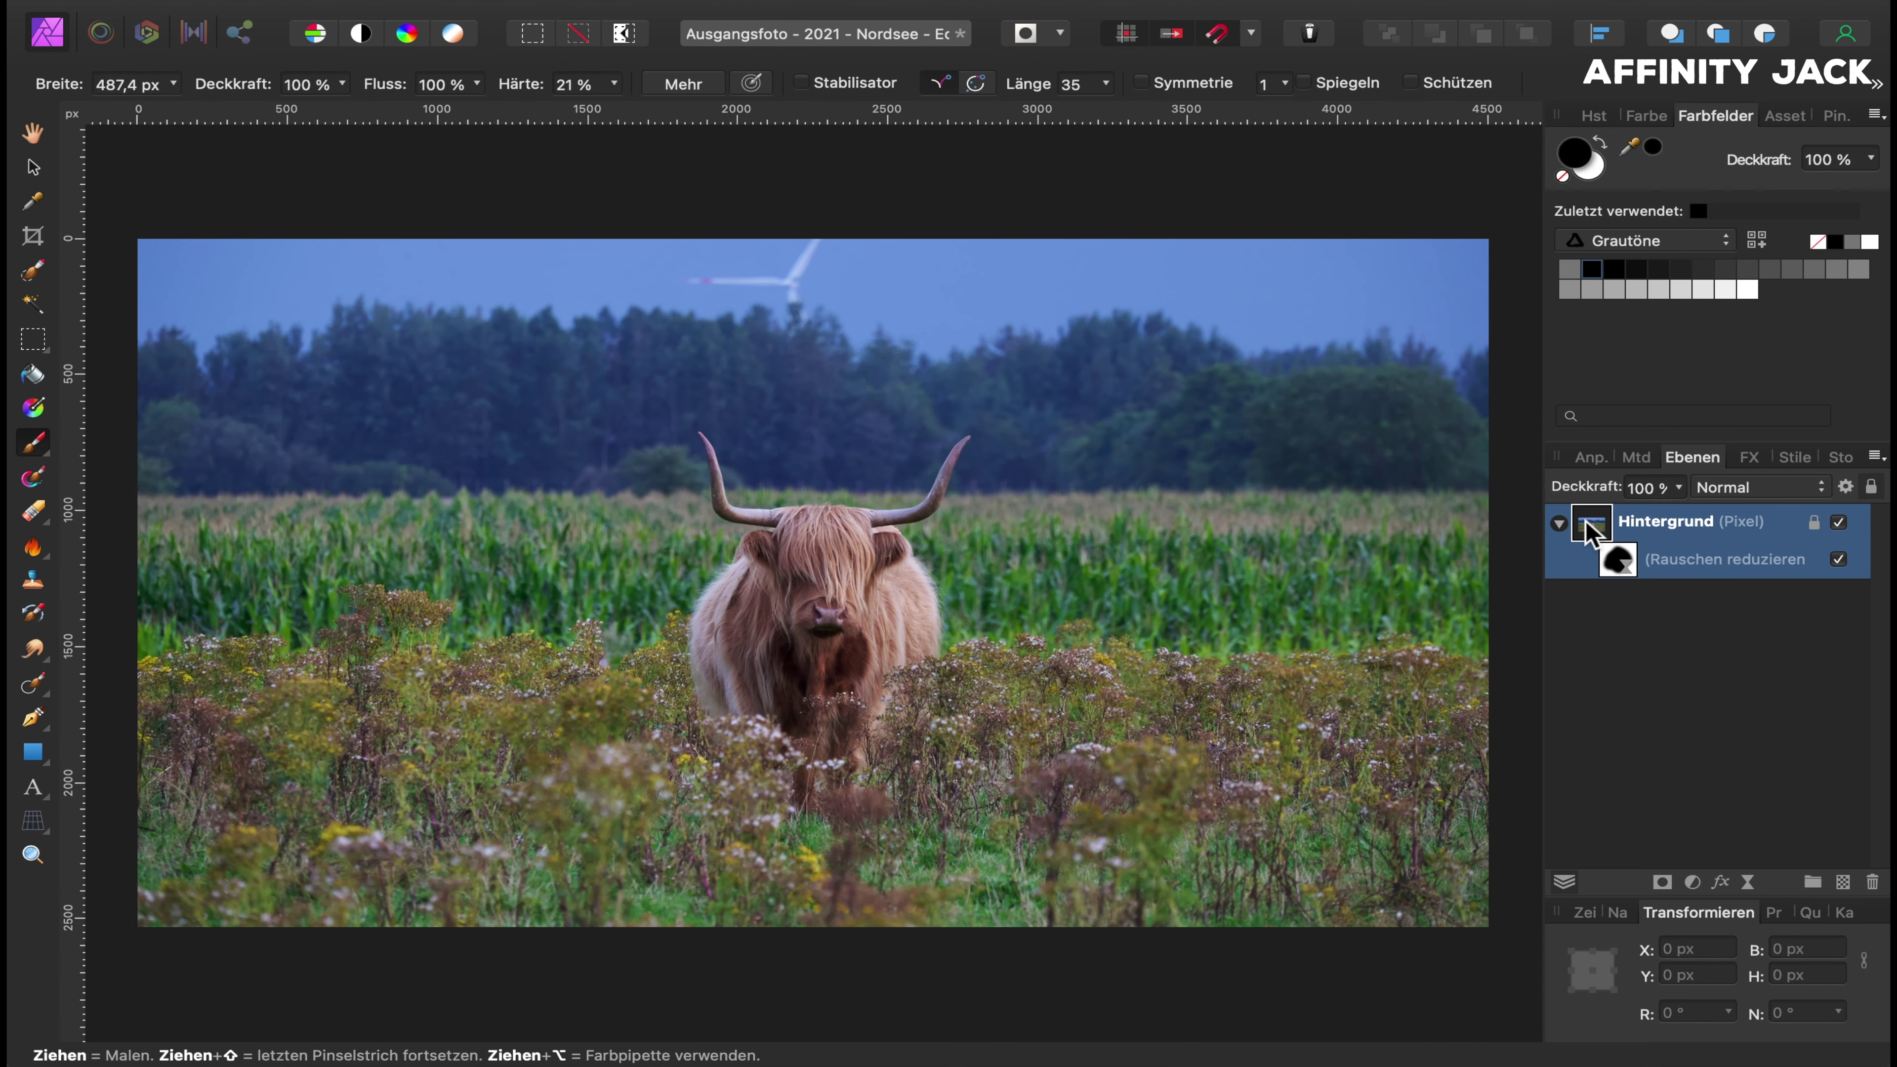
Add a Tonwertkorrektur adjustment with black level 3 % and white level 89 %.
click(1694, 884)
click(1704, 902)
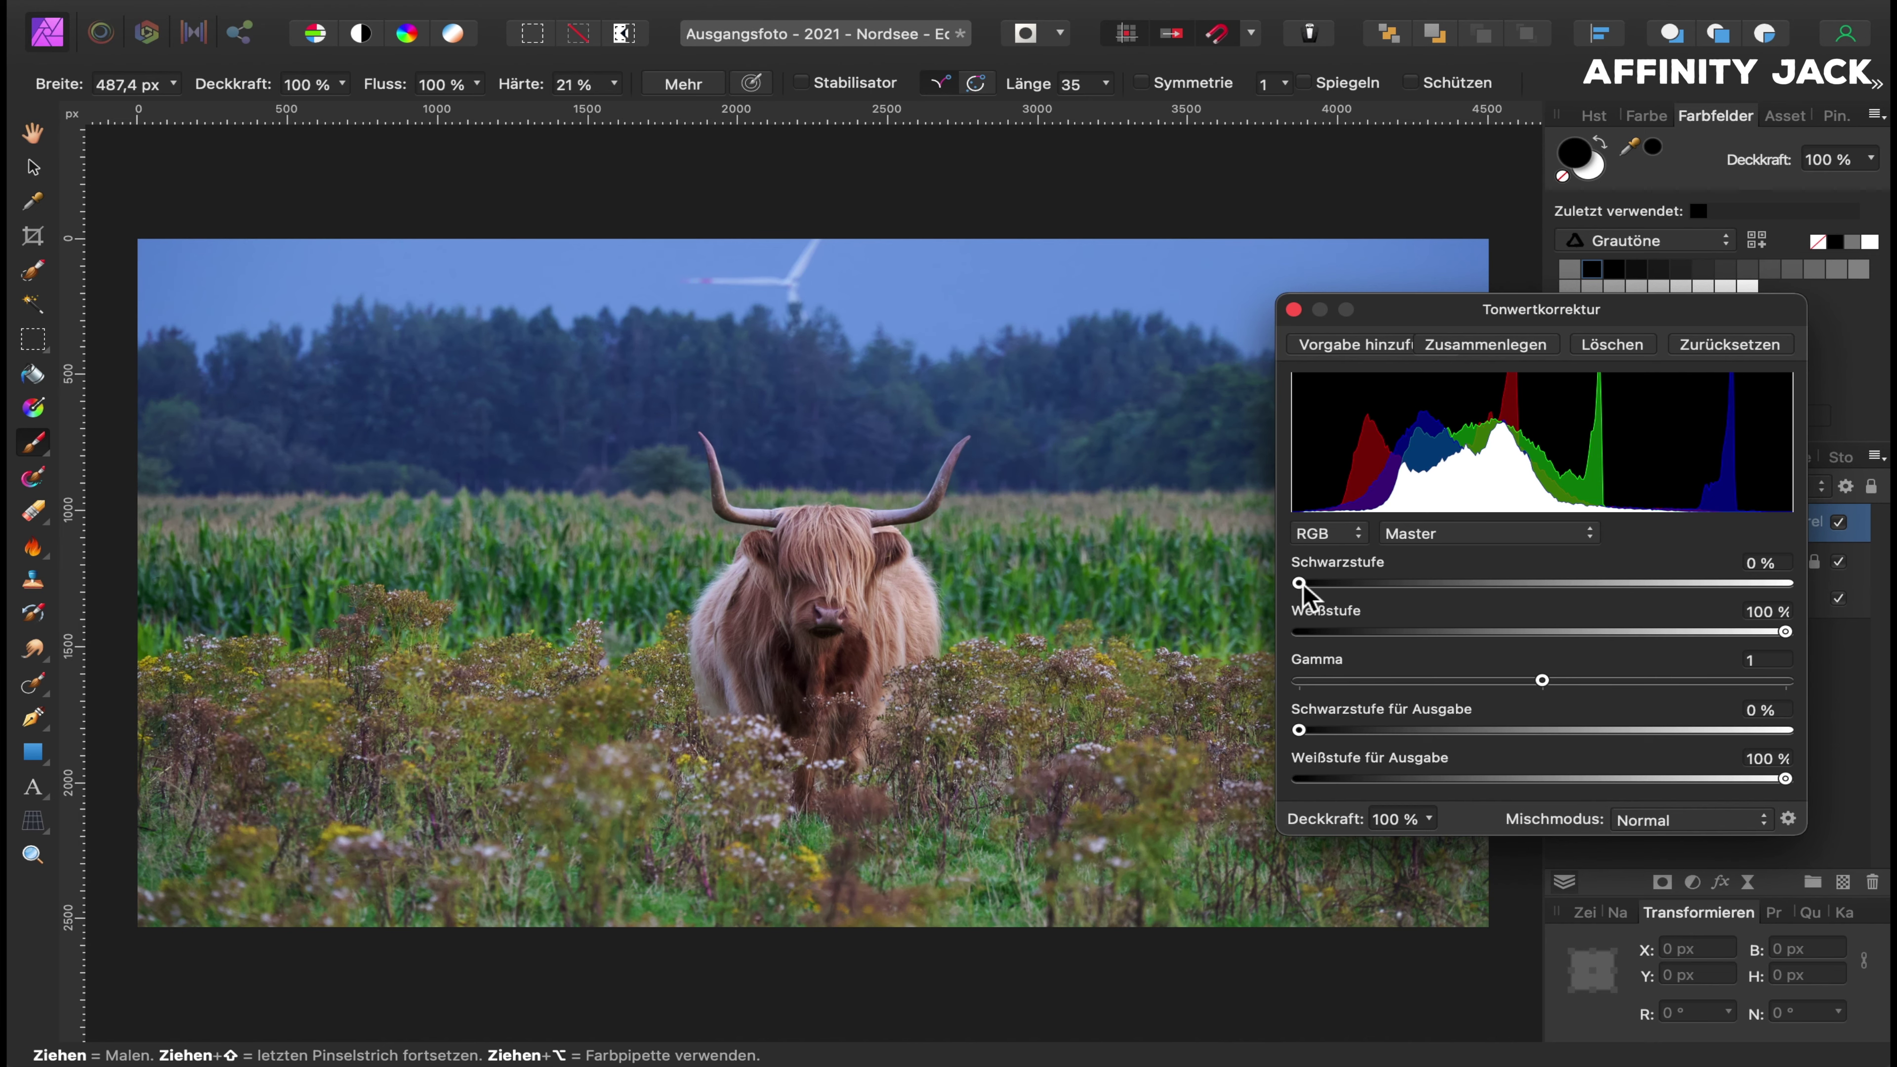
drag(1300, 583, 1316, 586)
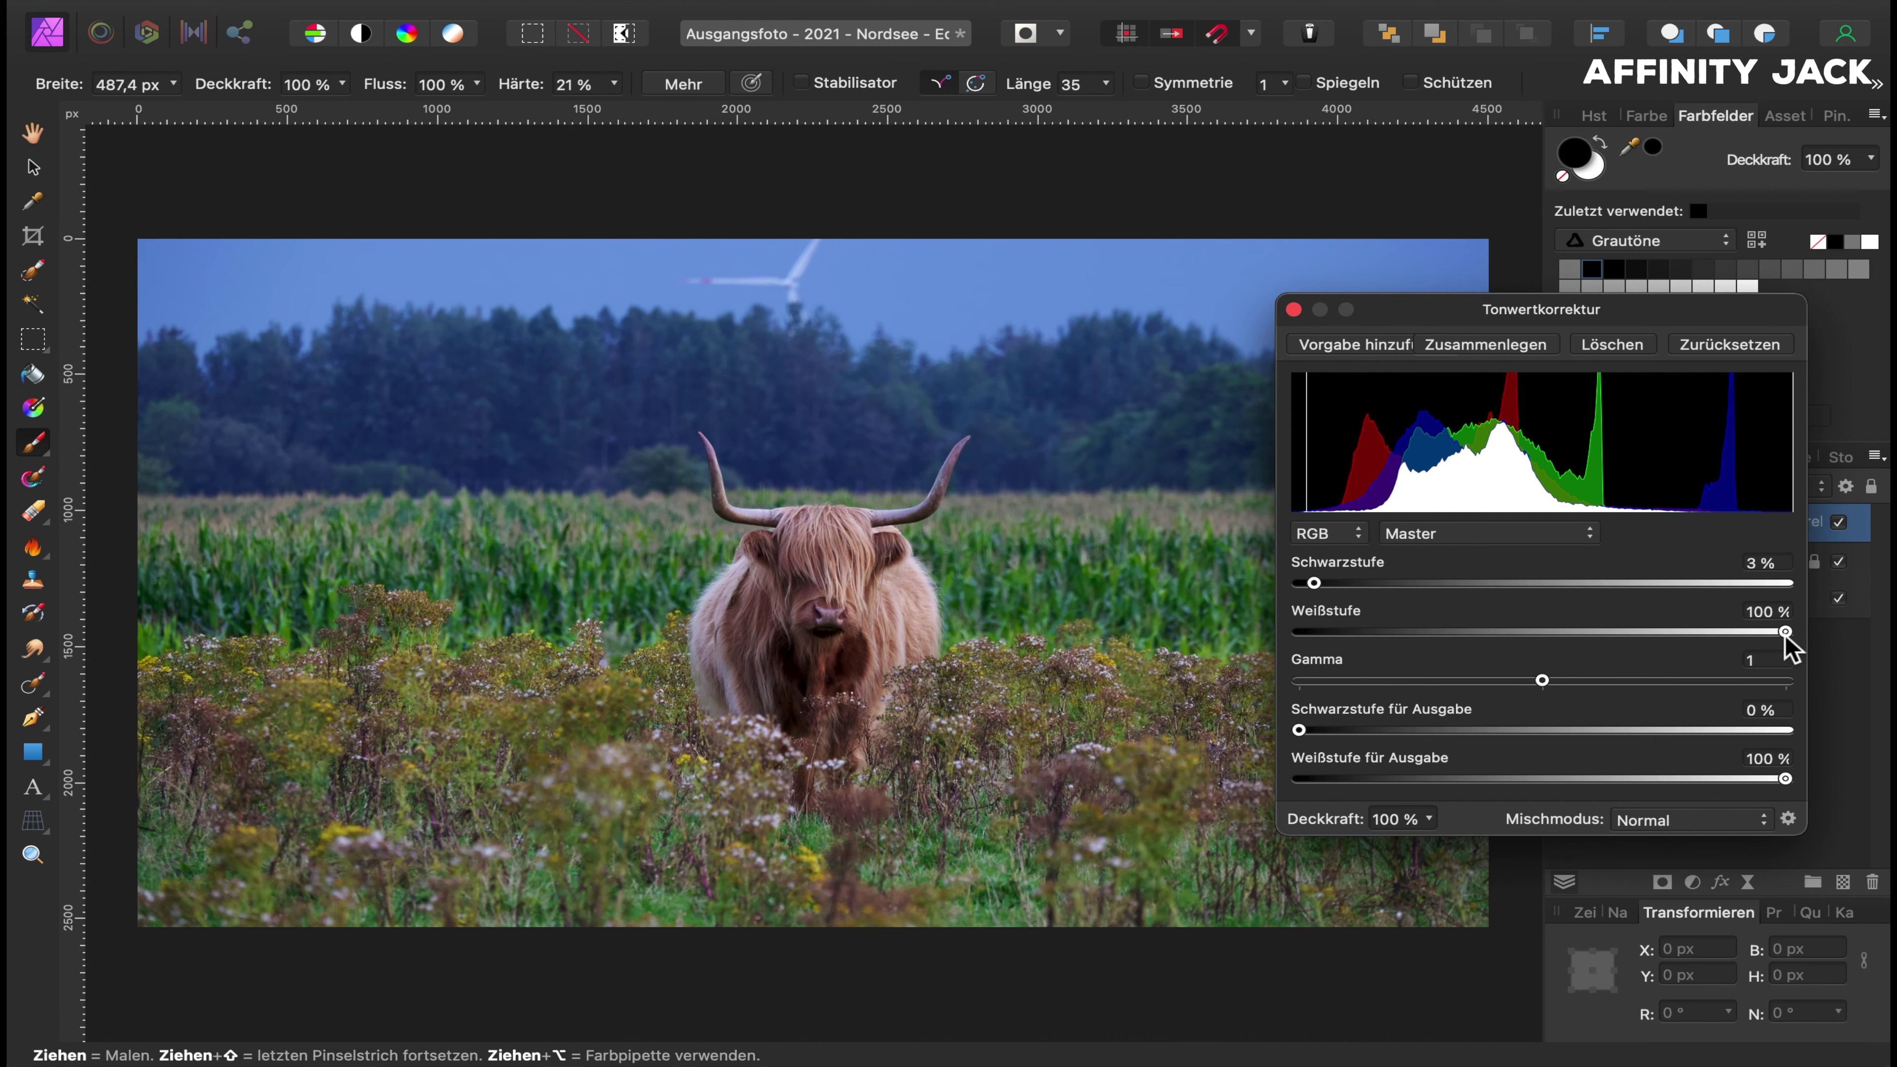
drag(1785, 632, 1733, 632)
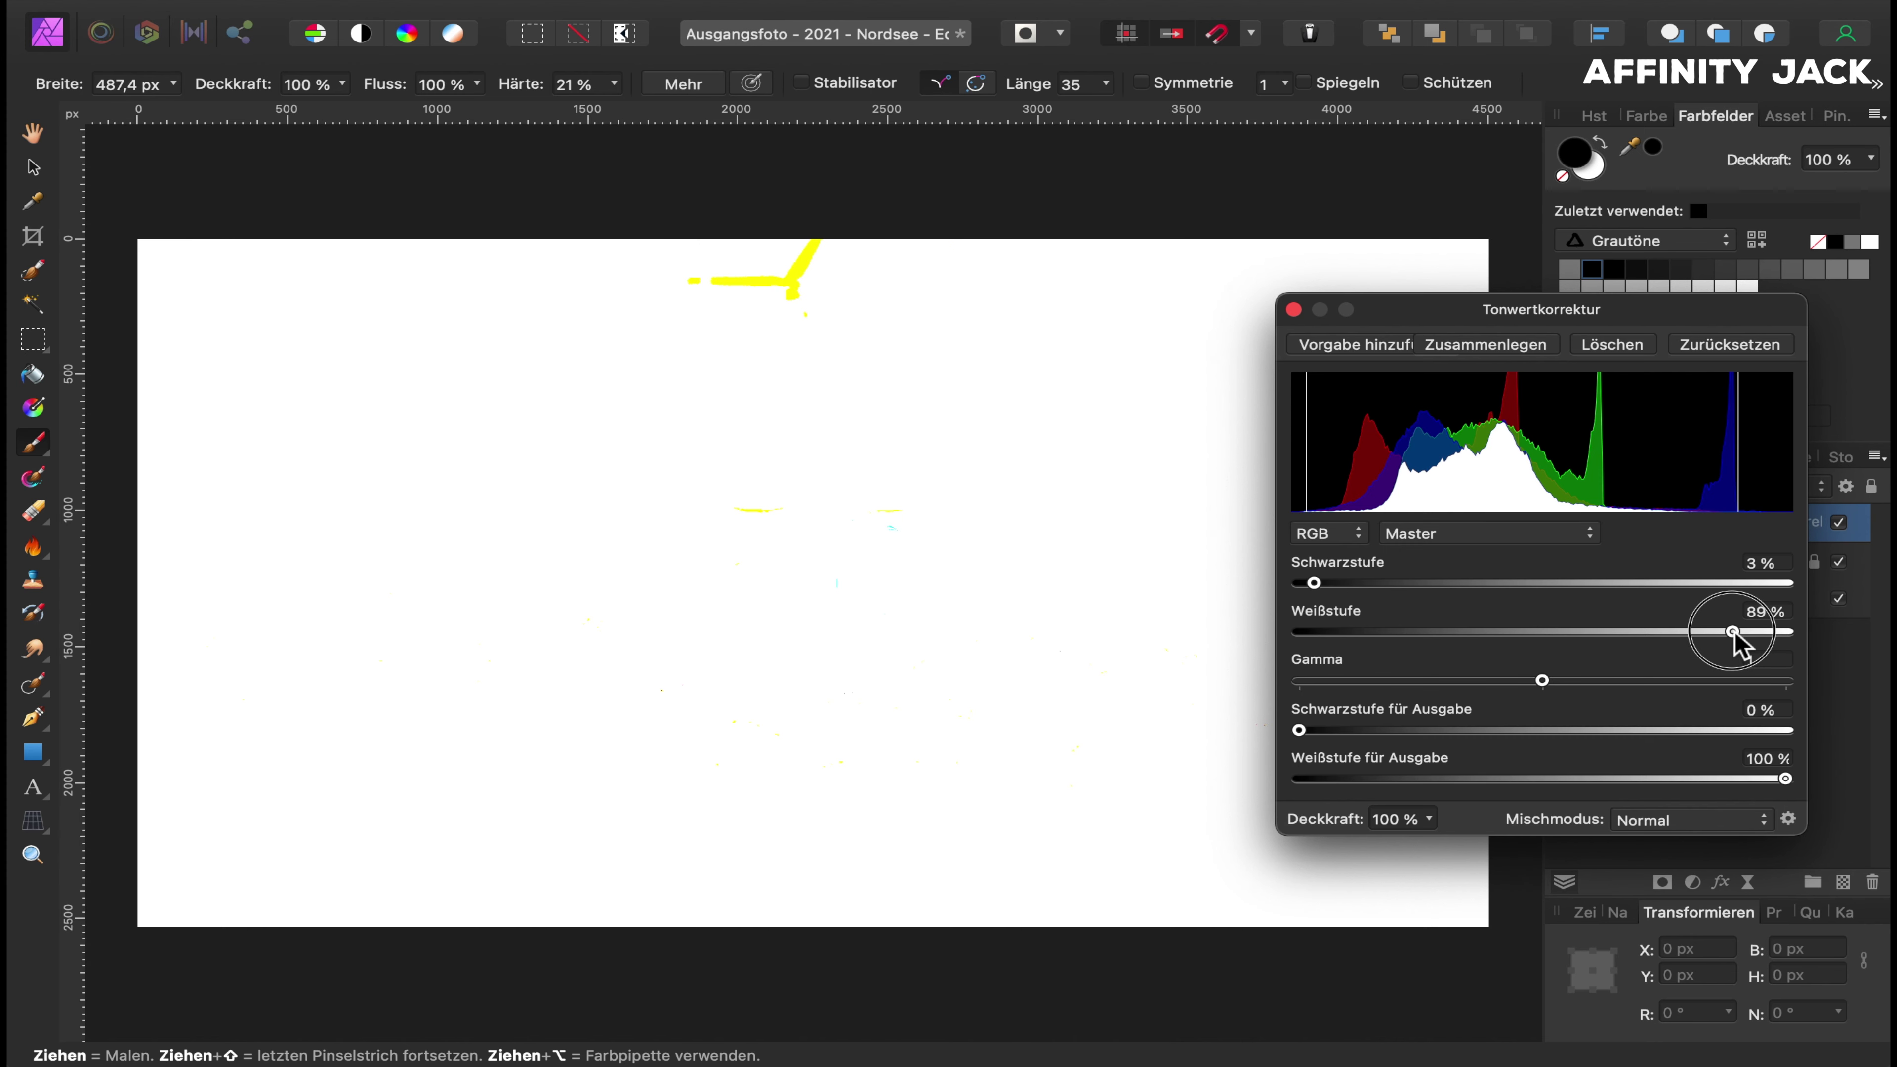
drag(1732, 633, 1733, 632)
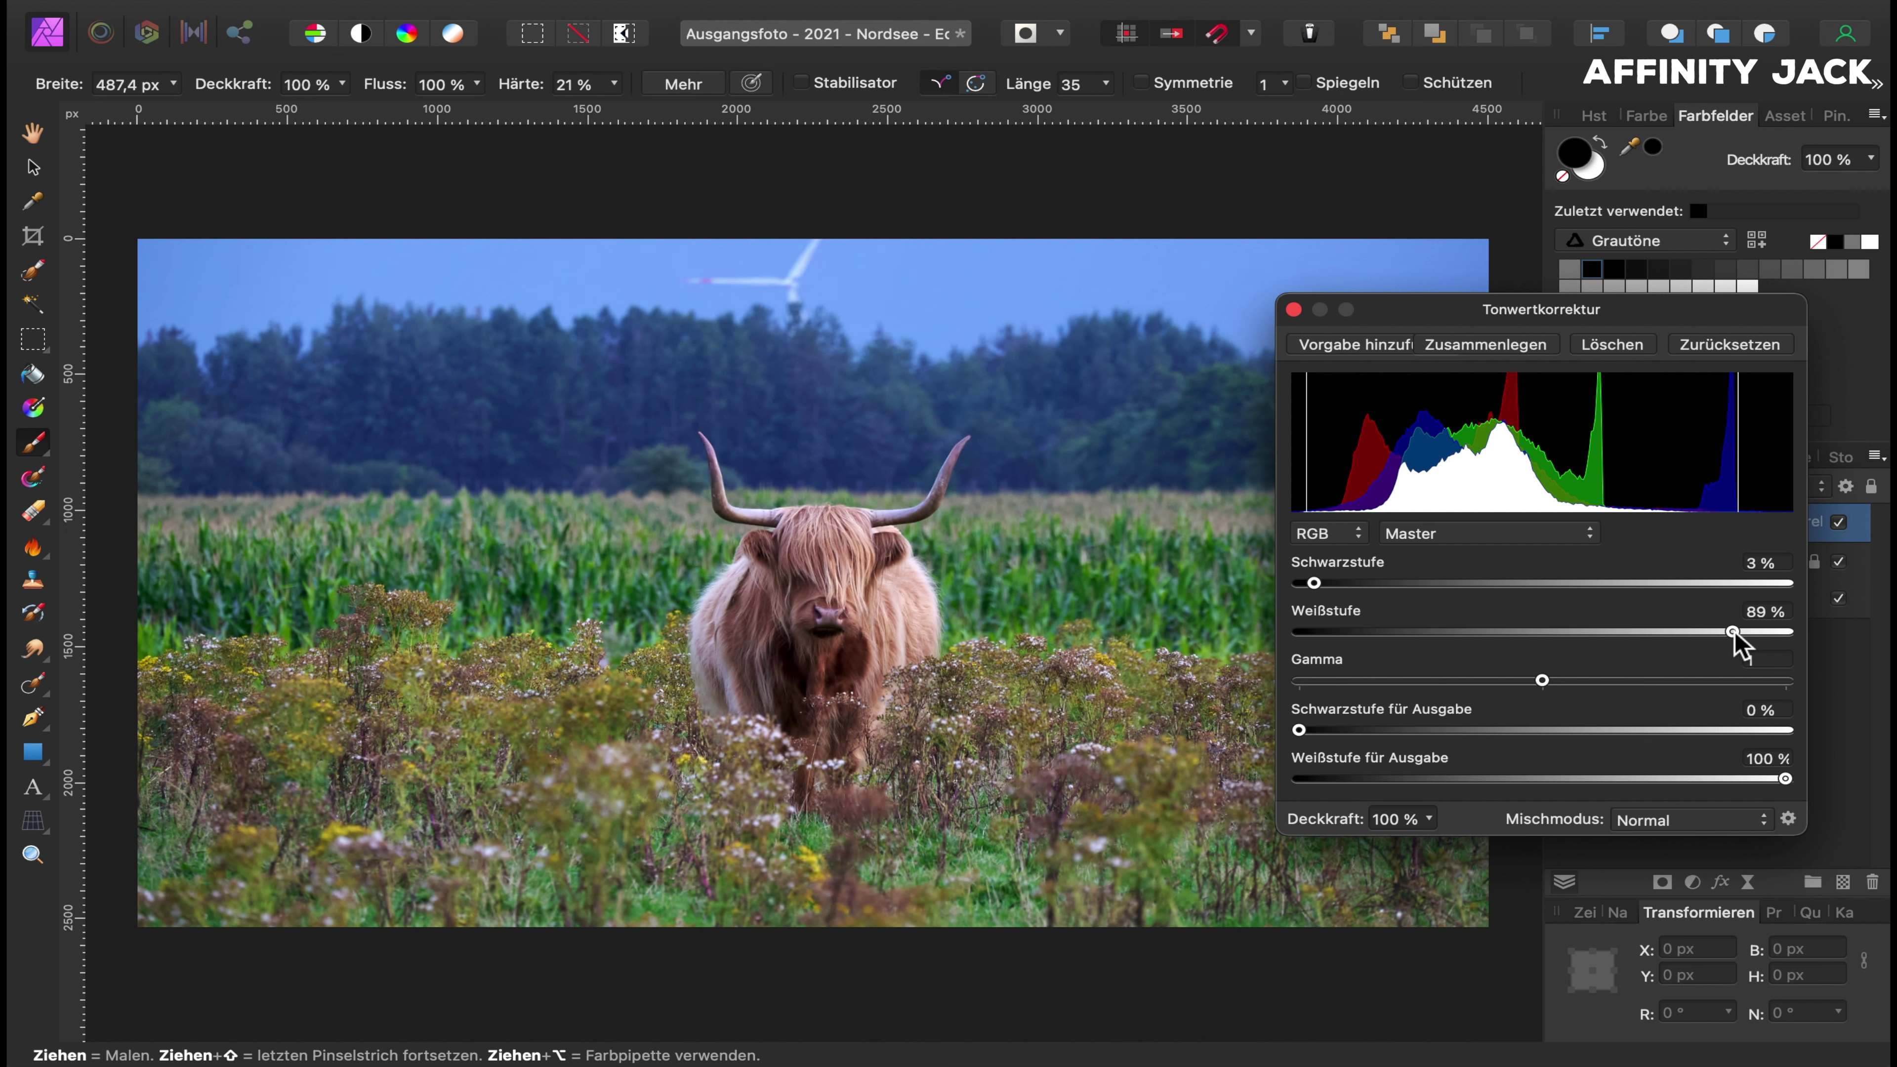
Check the Blau channel's white level, leave it at 100 %, and close Levels.
click(1589, 533)
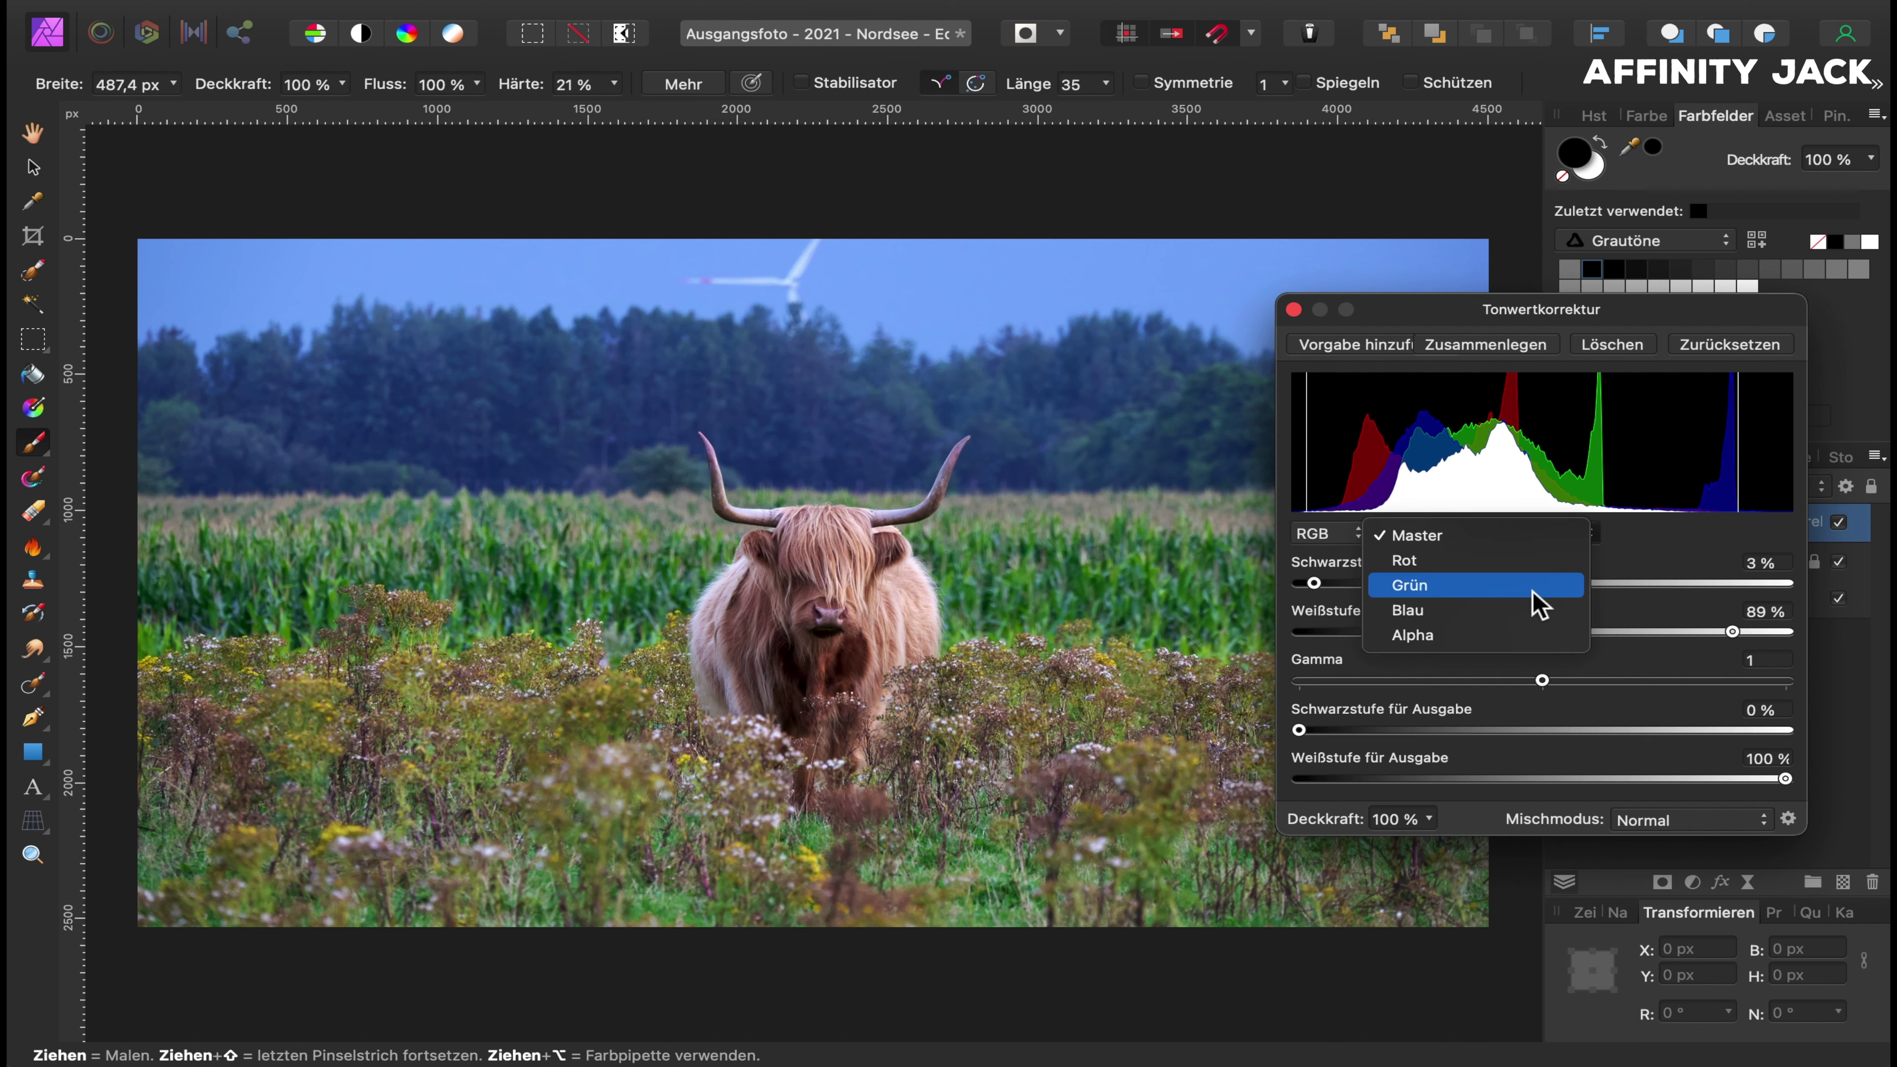
click(1529, 609)
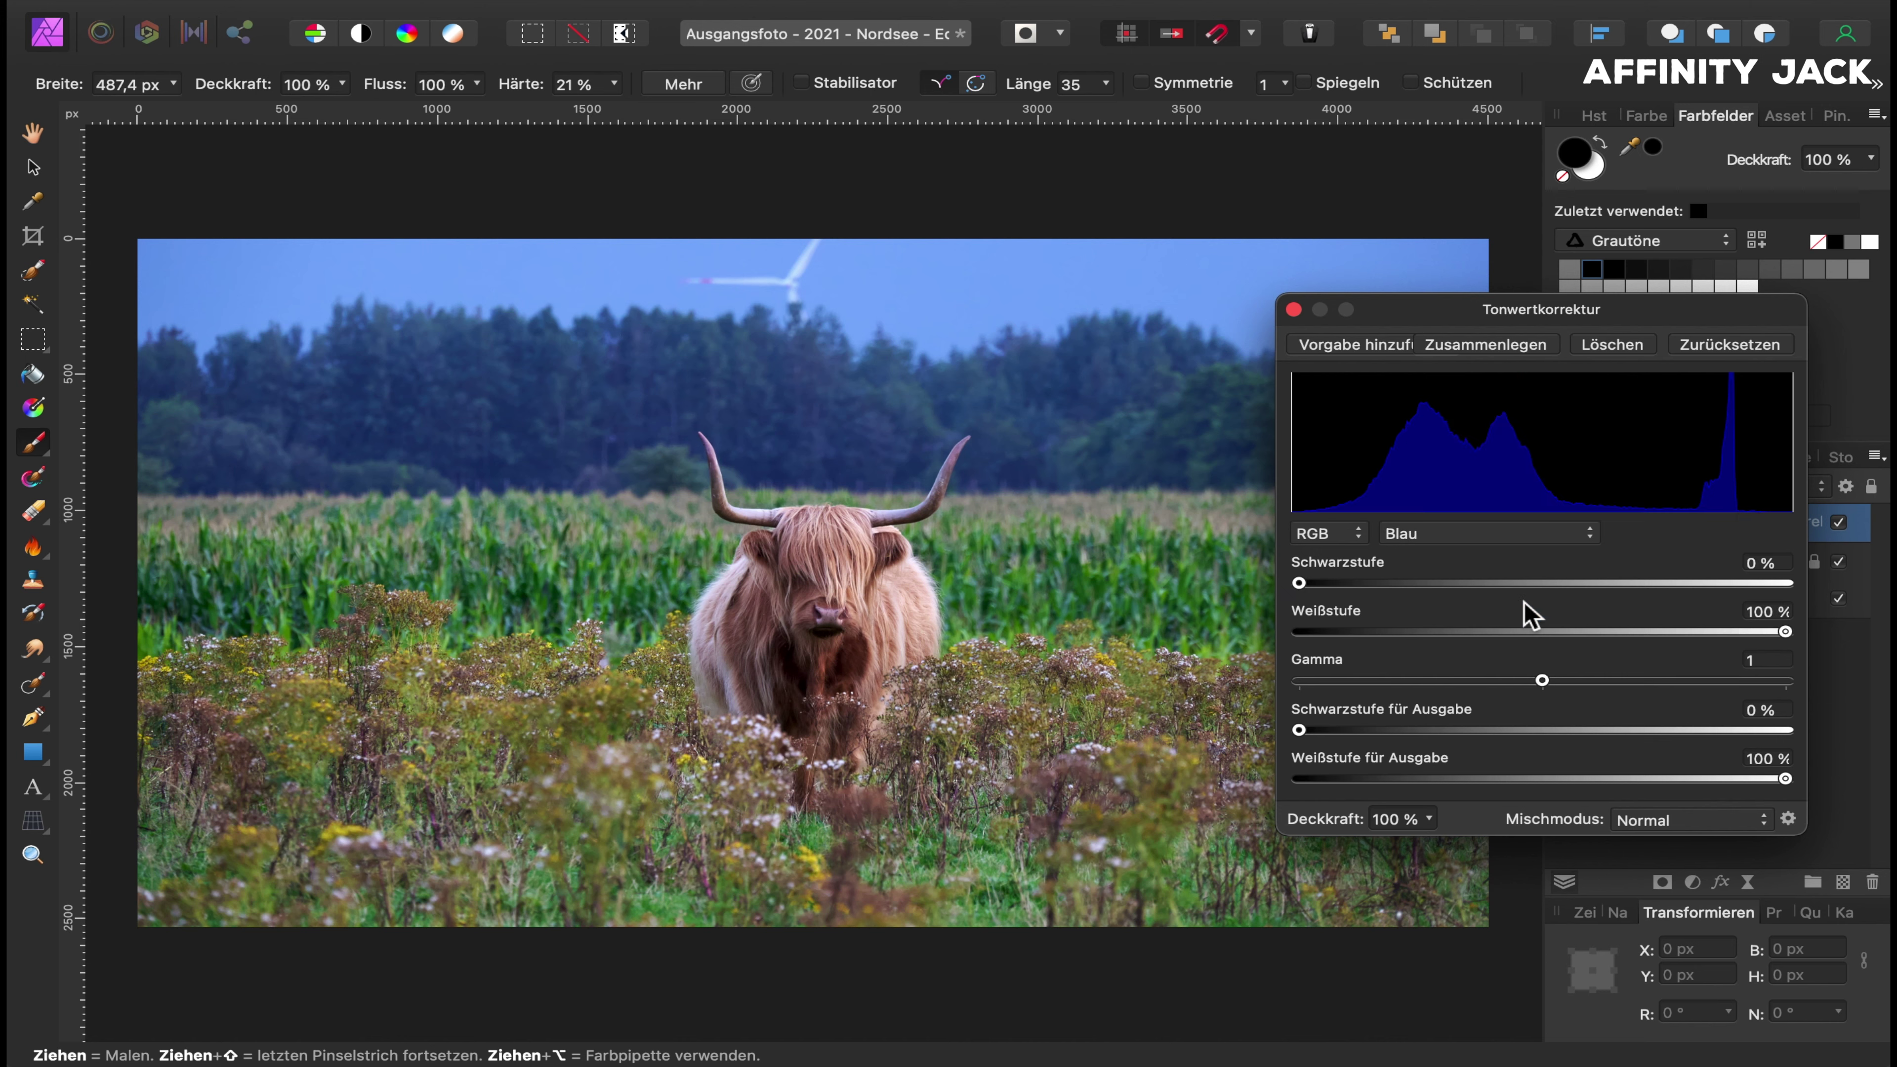
click(1786, 633)
drag(1770, 637, 1738, 635)
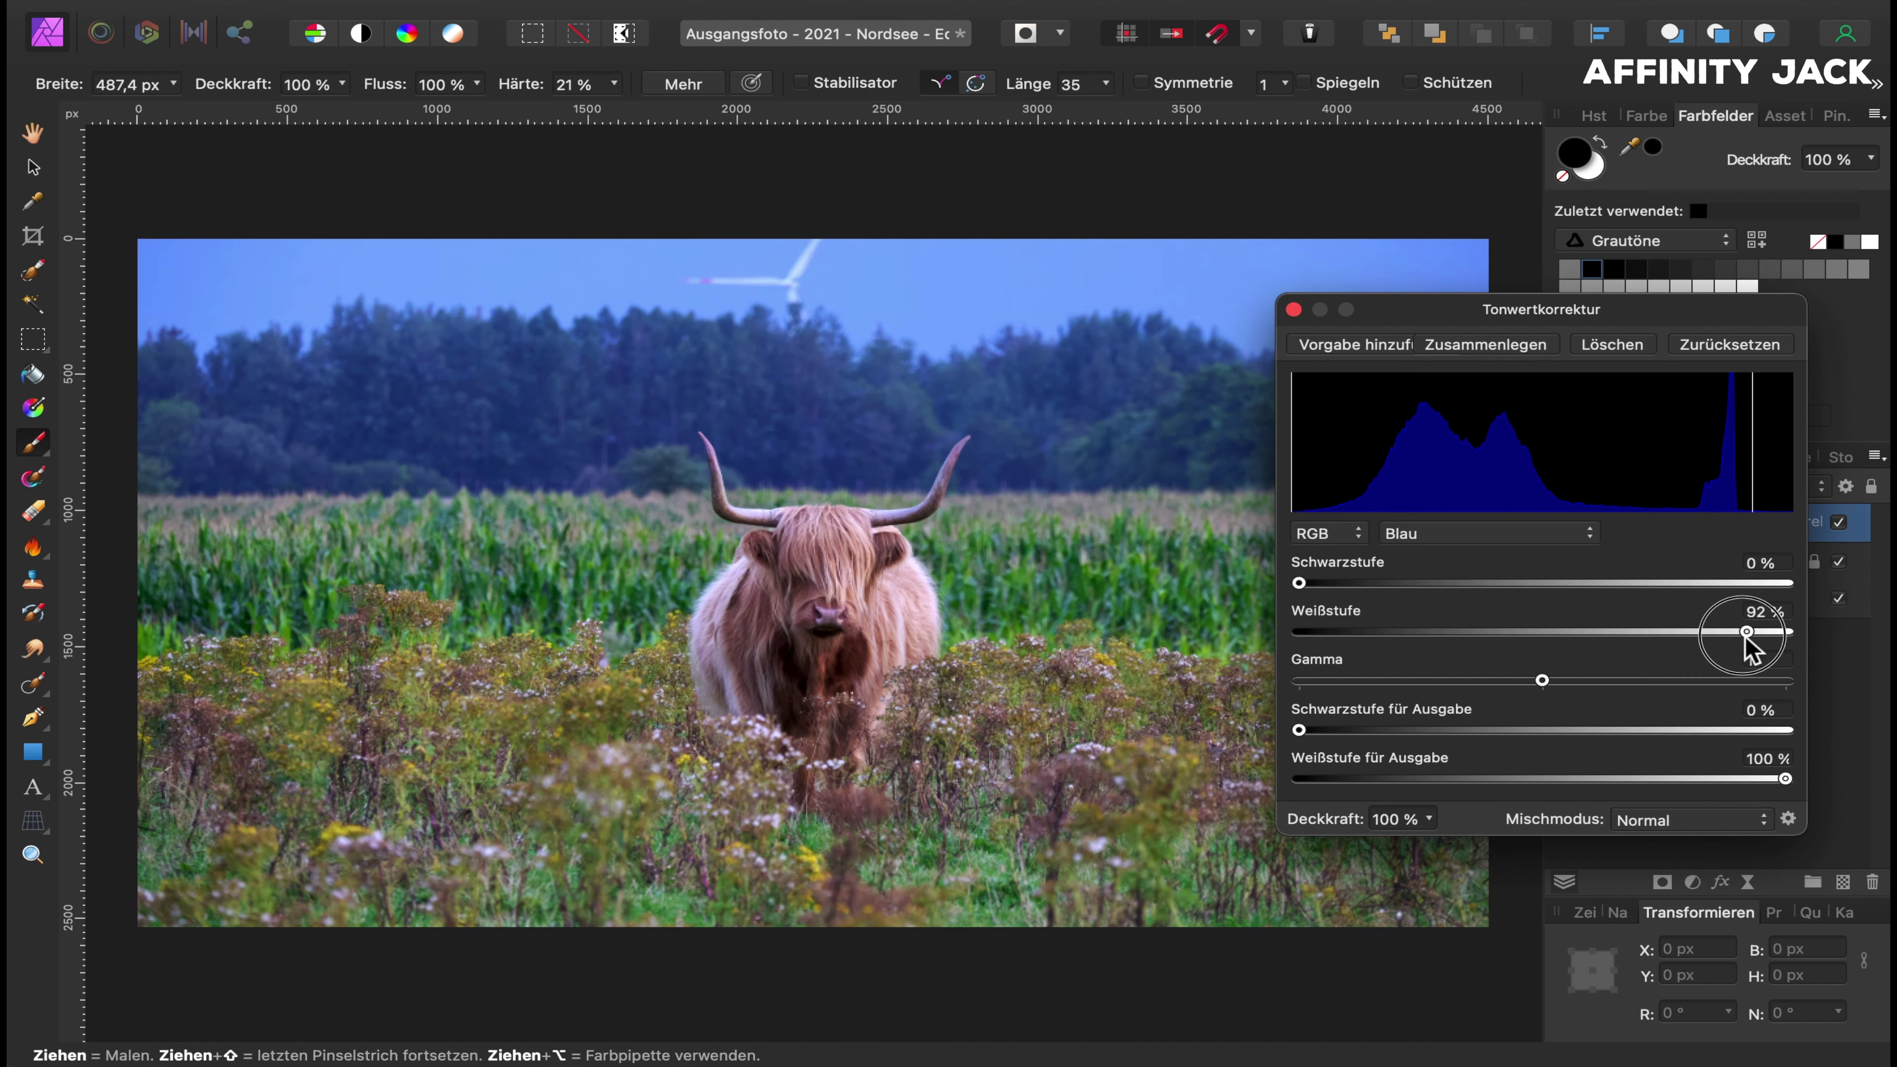
drag(1738, 631, 1796, 630)
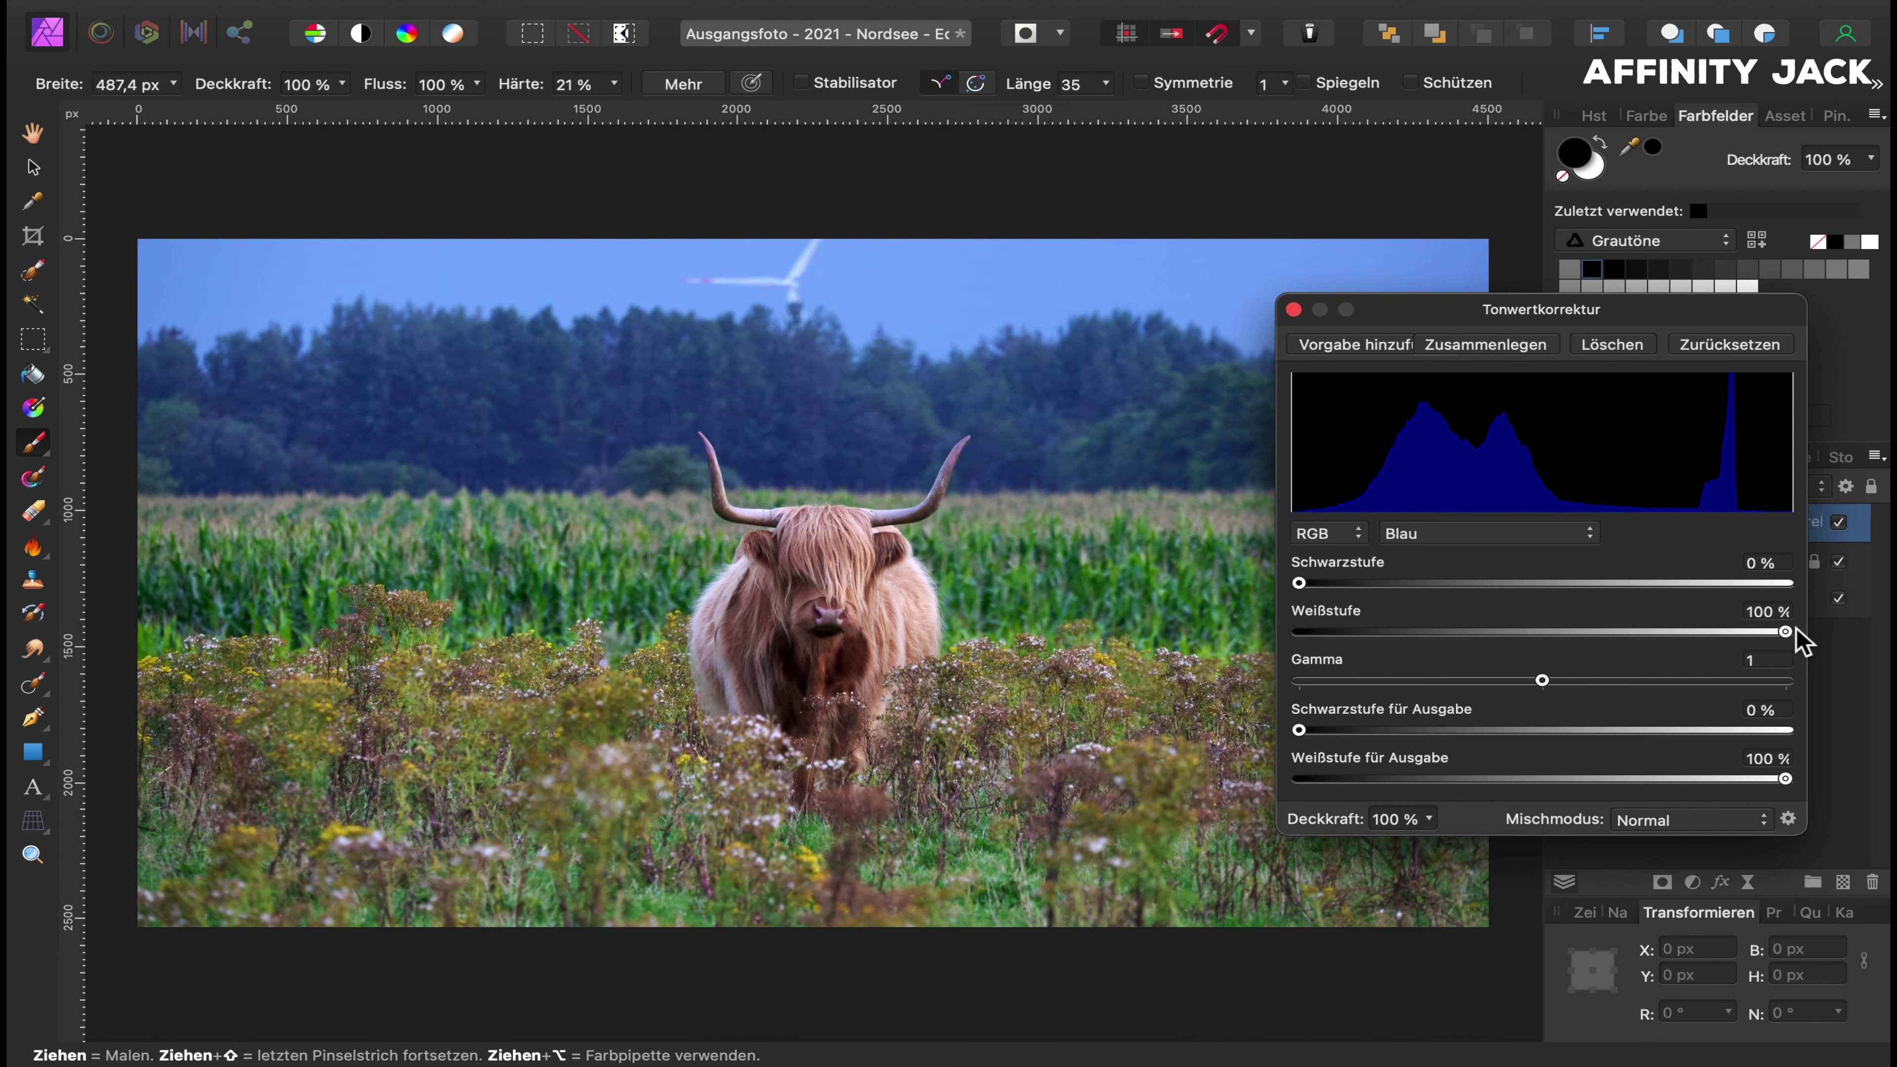
click(1293, 309)
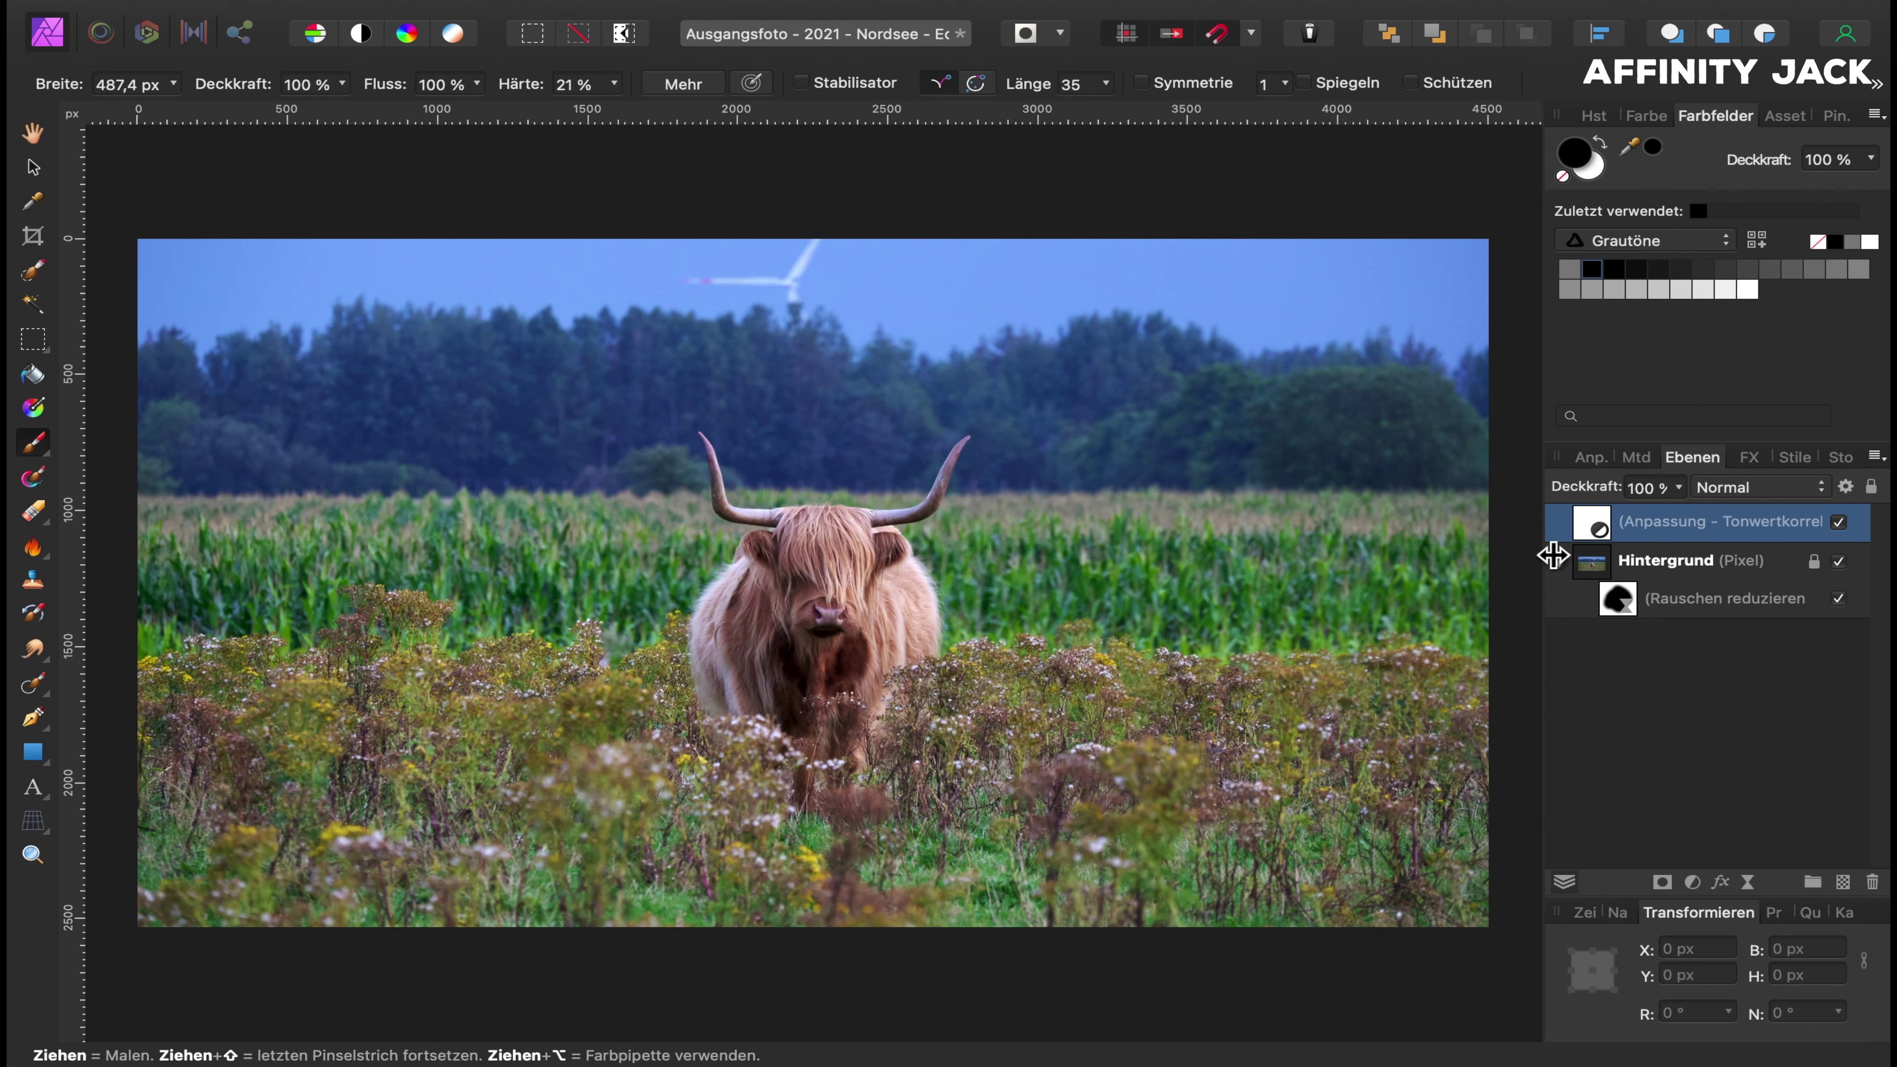
click(1590, 565)
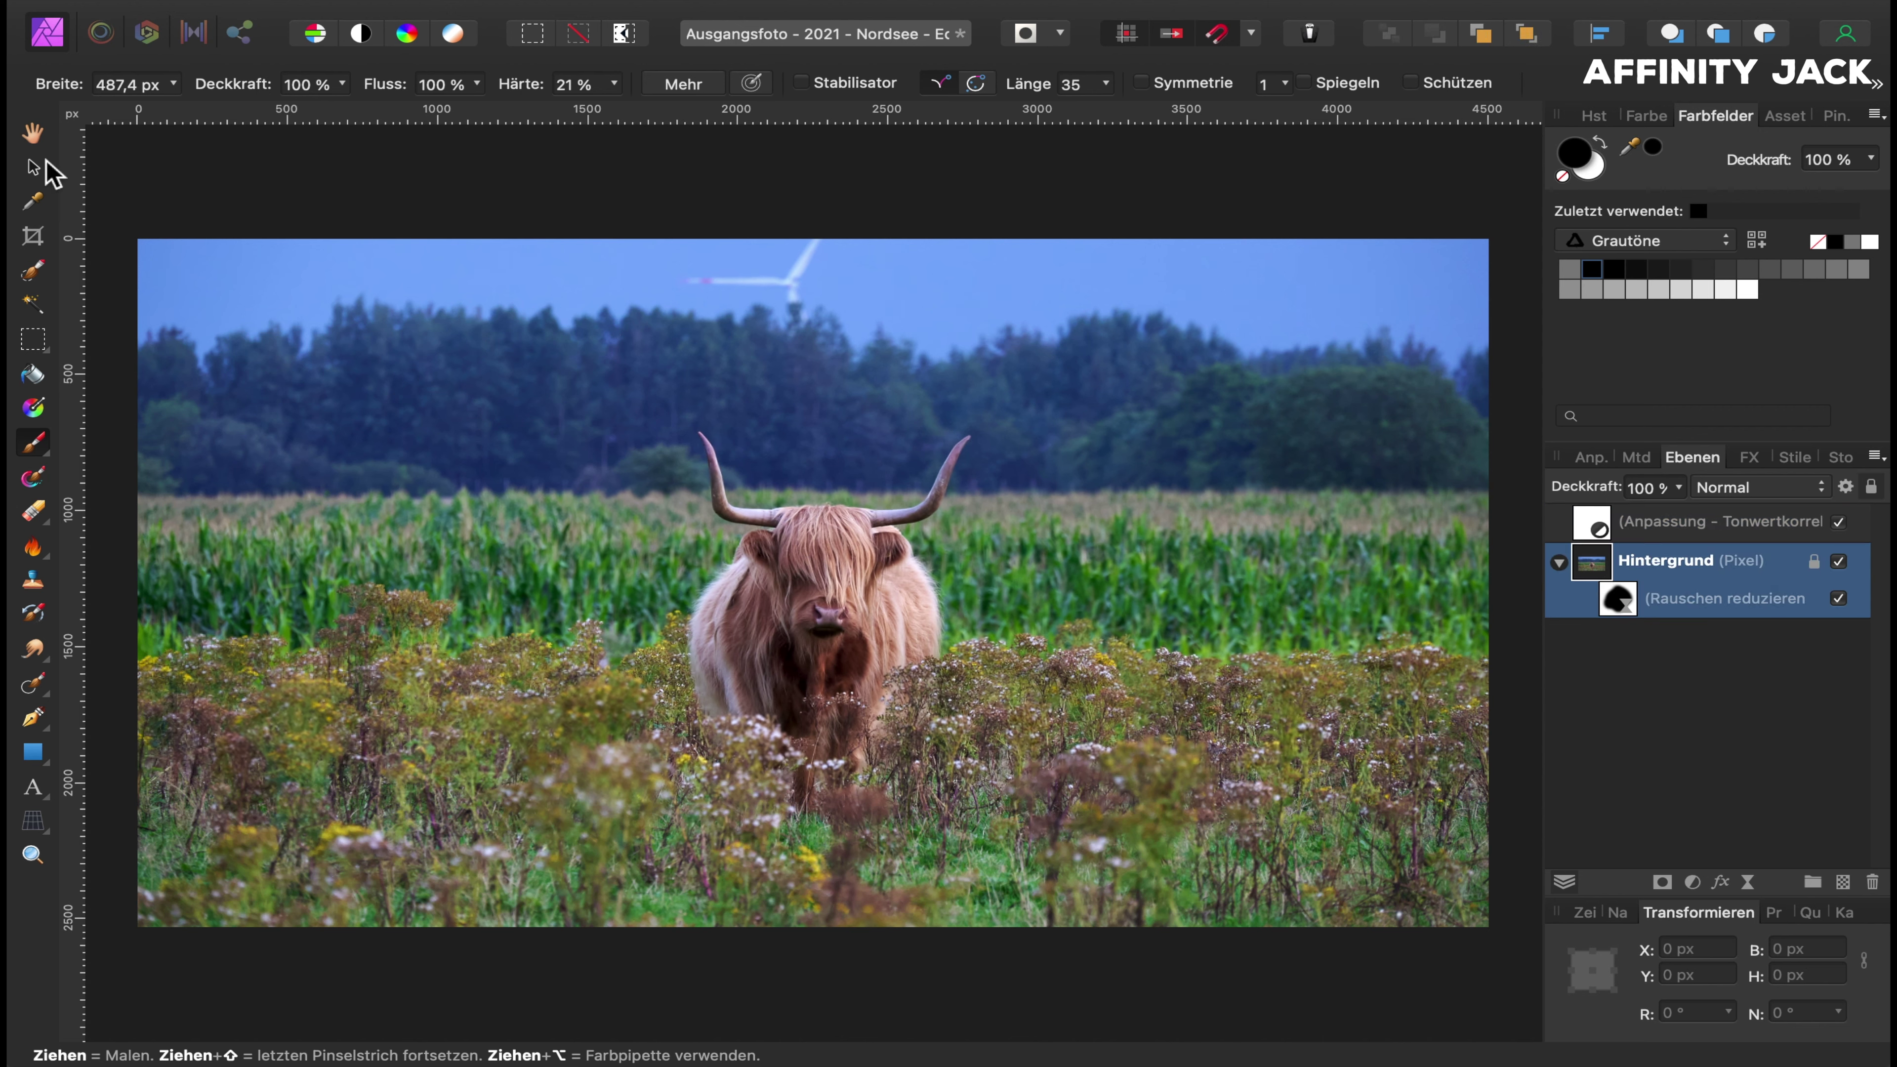
Zoom in on the cow's face and show the Hintergrund layer's live-filter list.
click(32, 132)
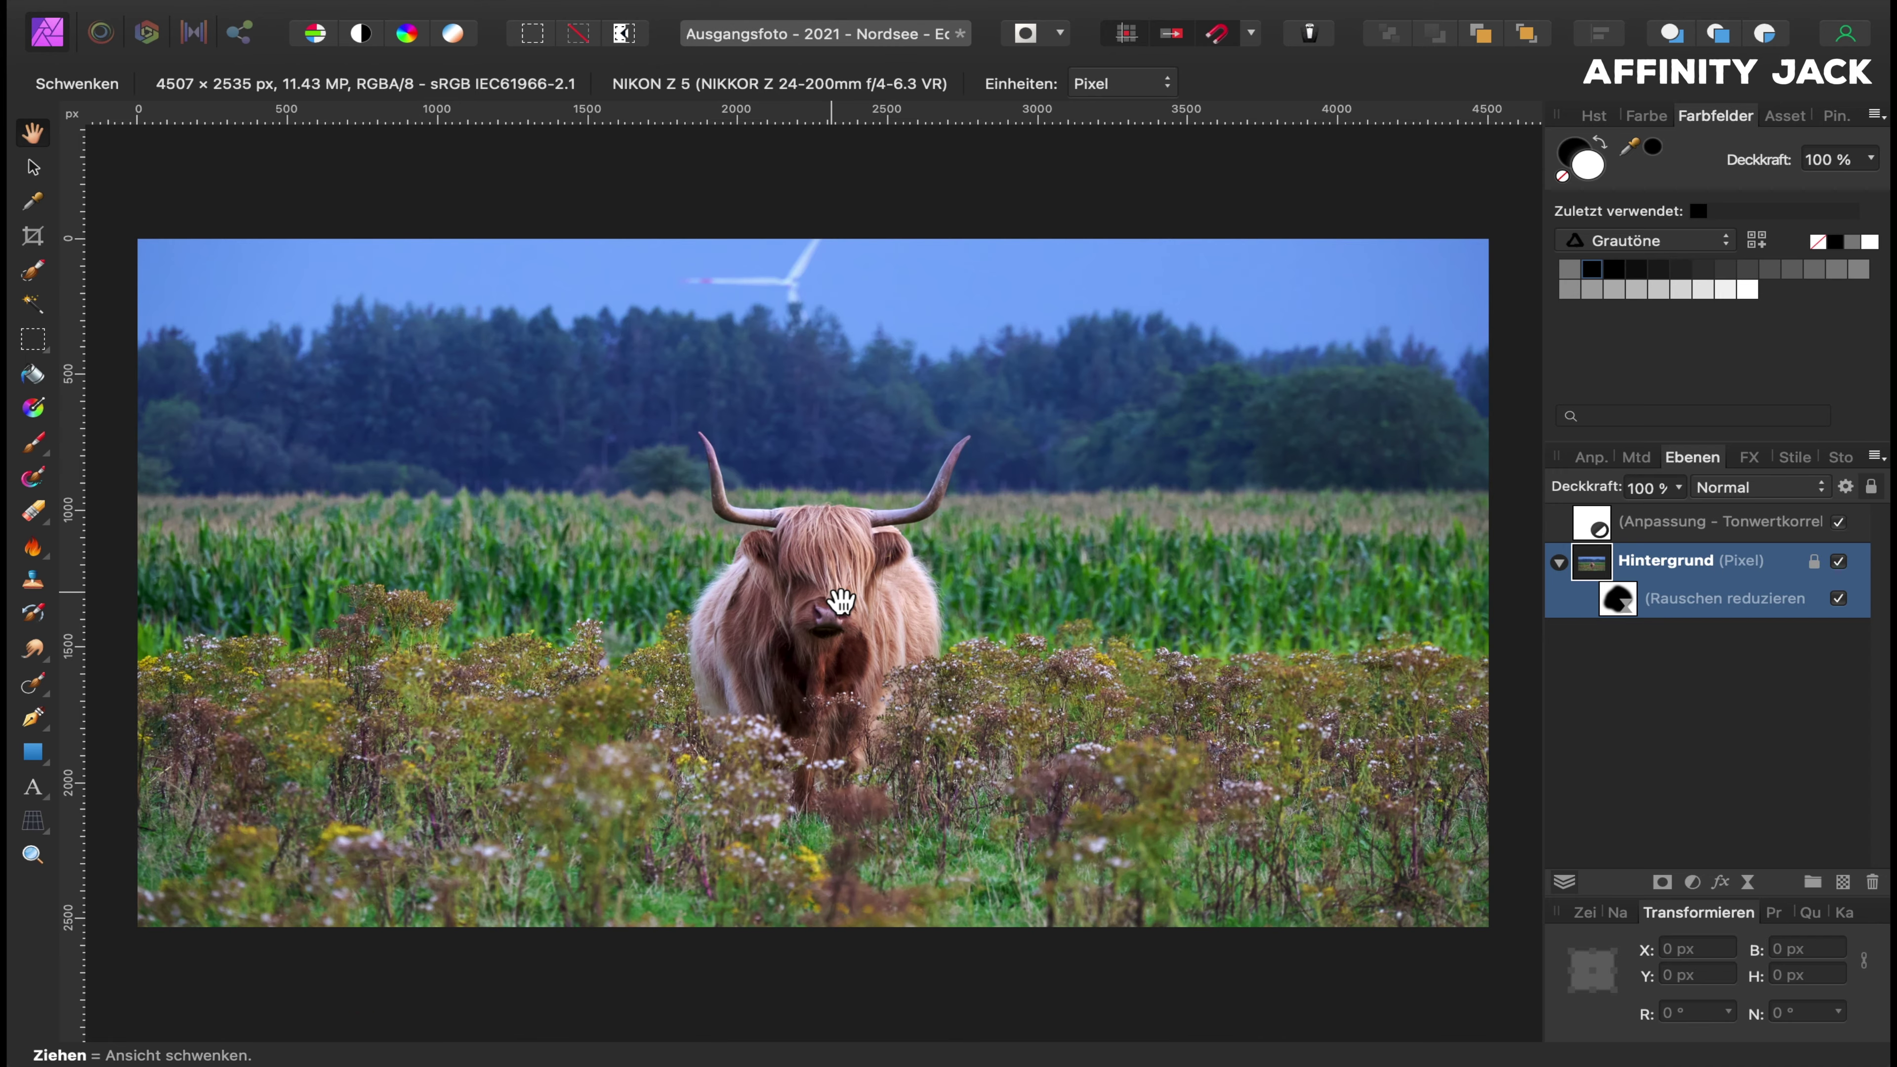
scroll(841, 600, up, 2)
scroll(840, 600, up, 2)
scroll(841, 601, up, 2)
scroll(841, 600, up, 2)
scroll(840, 601, up, 2)
scroll(841, 600, up, 1)
scroll(841, 601, up, 2)
scroll(841, 600, up, 2)
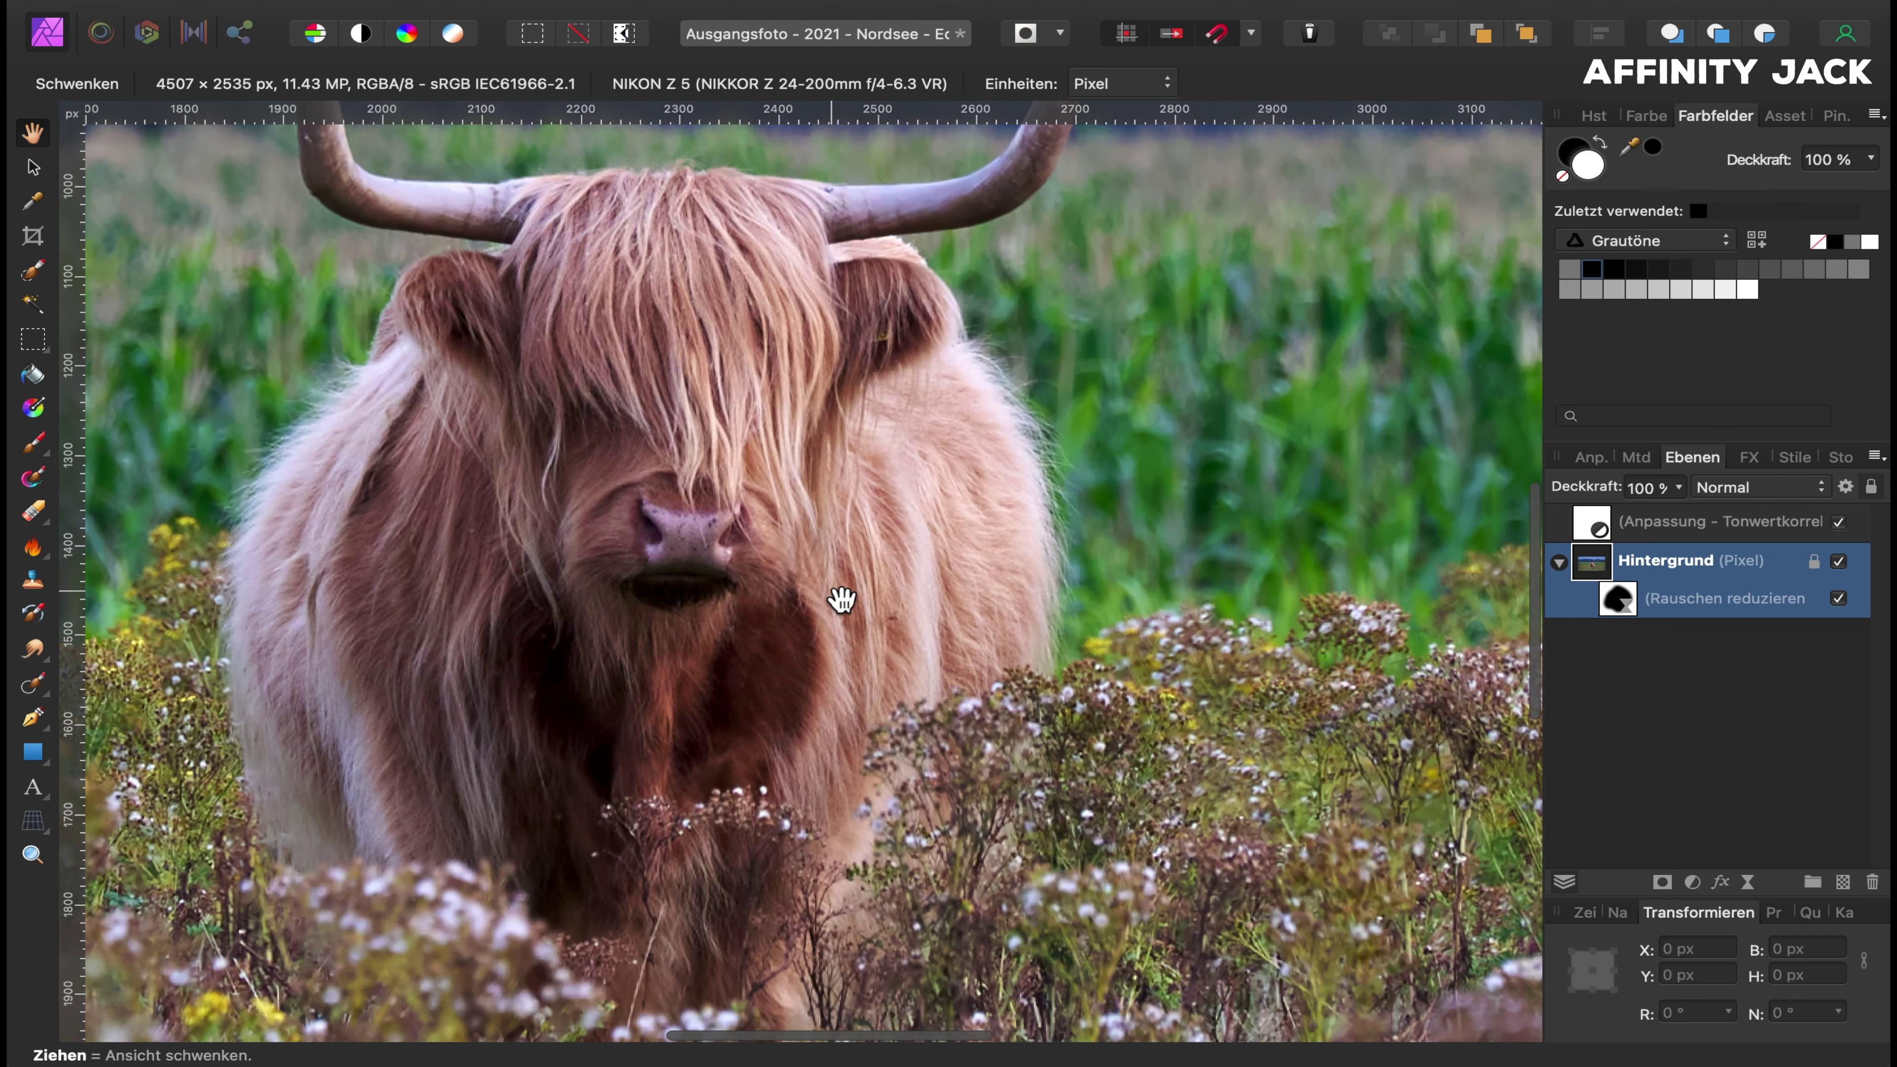
scroll(840, 600, left, 5)
scroll(841, 600, up, 2)
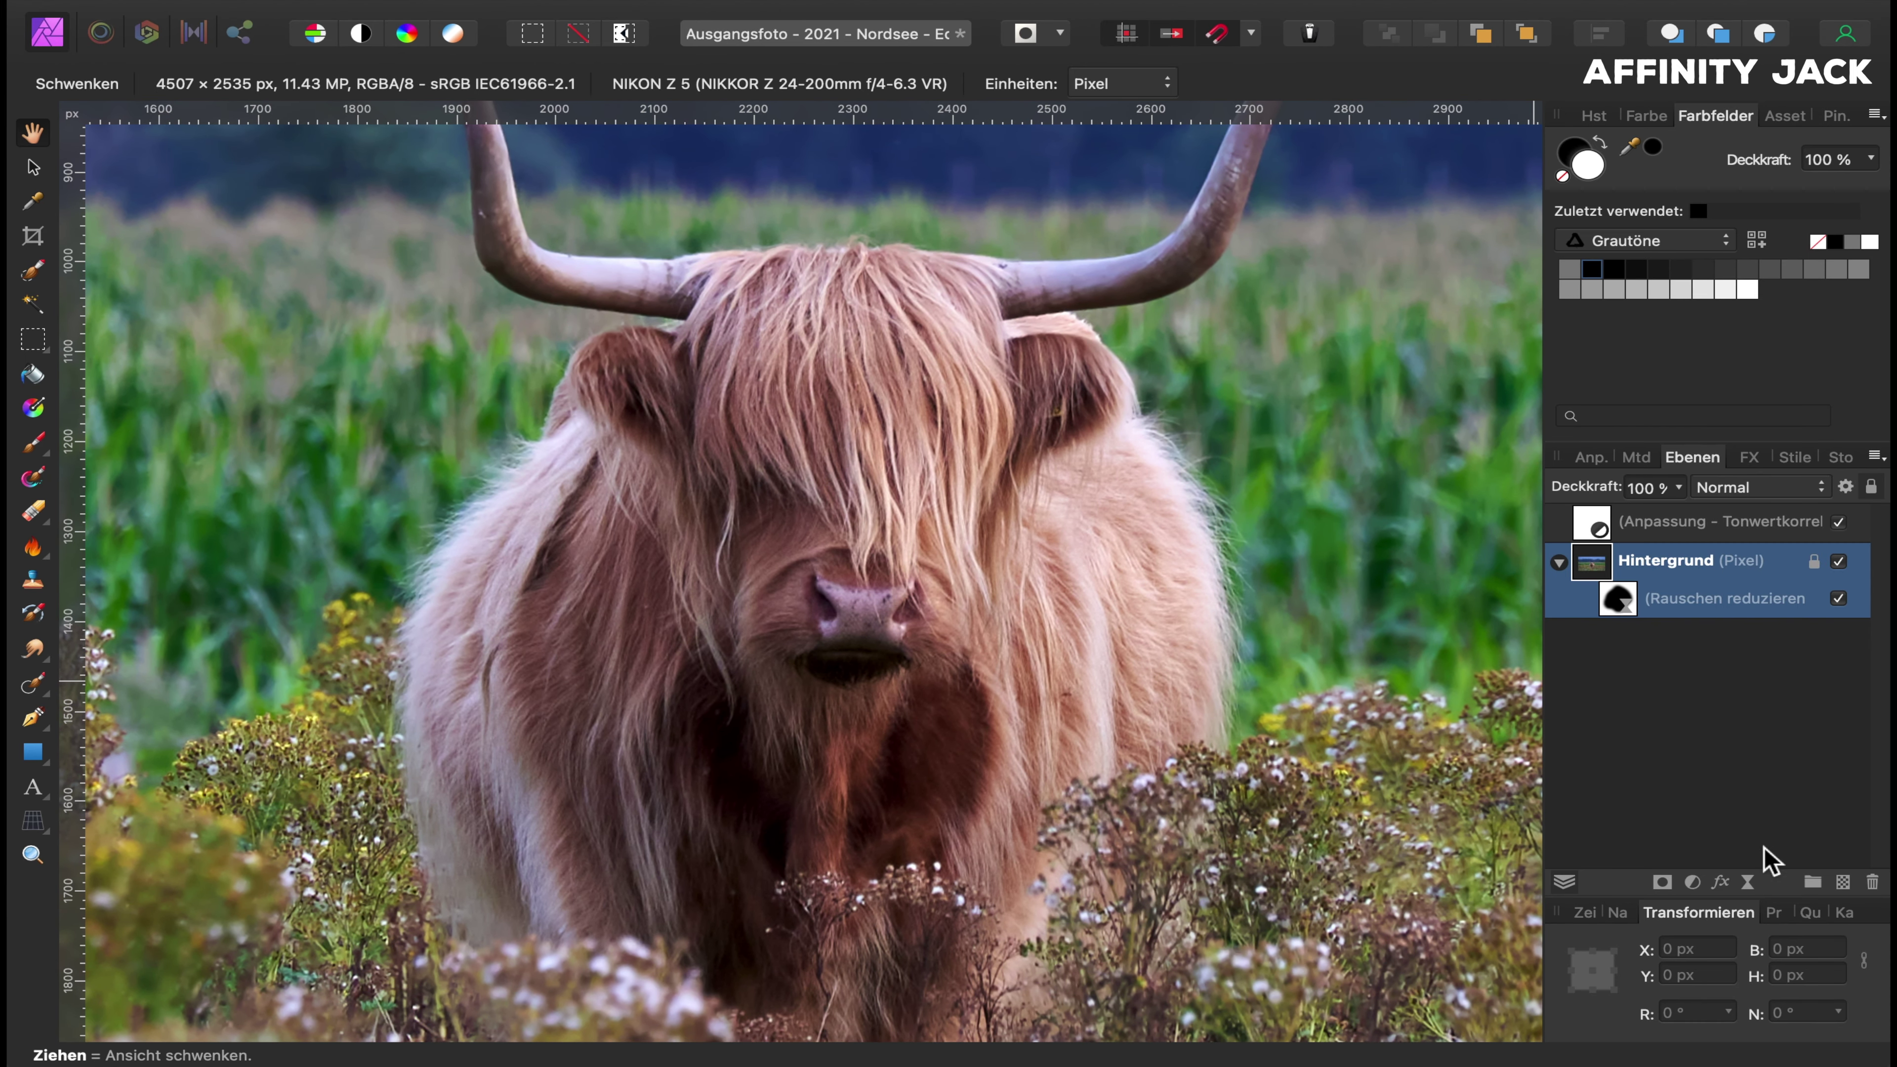
click(1750, 882)
scroll(1779, 947, down, 5)
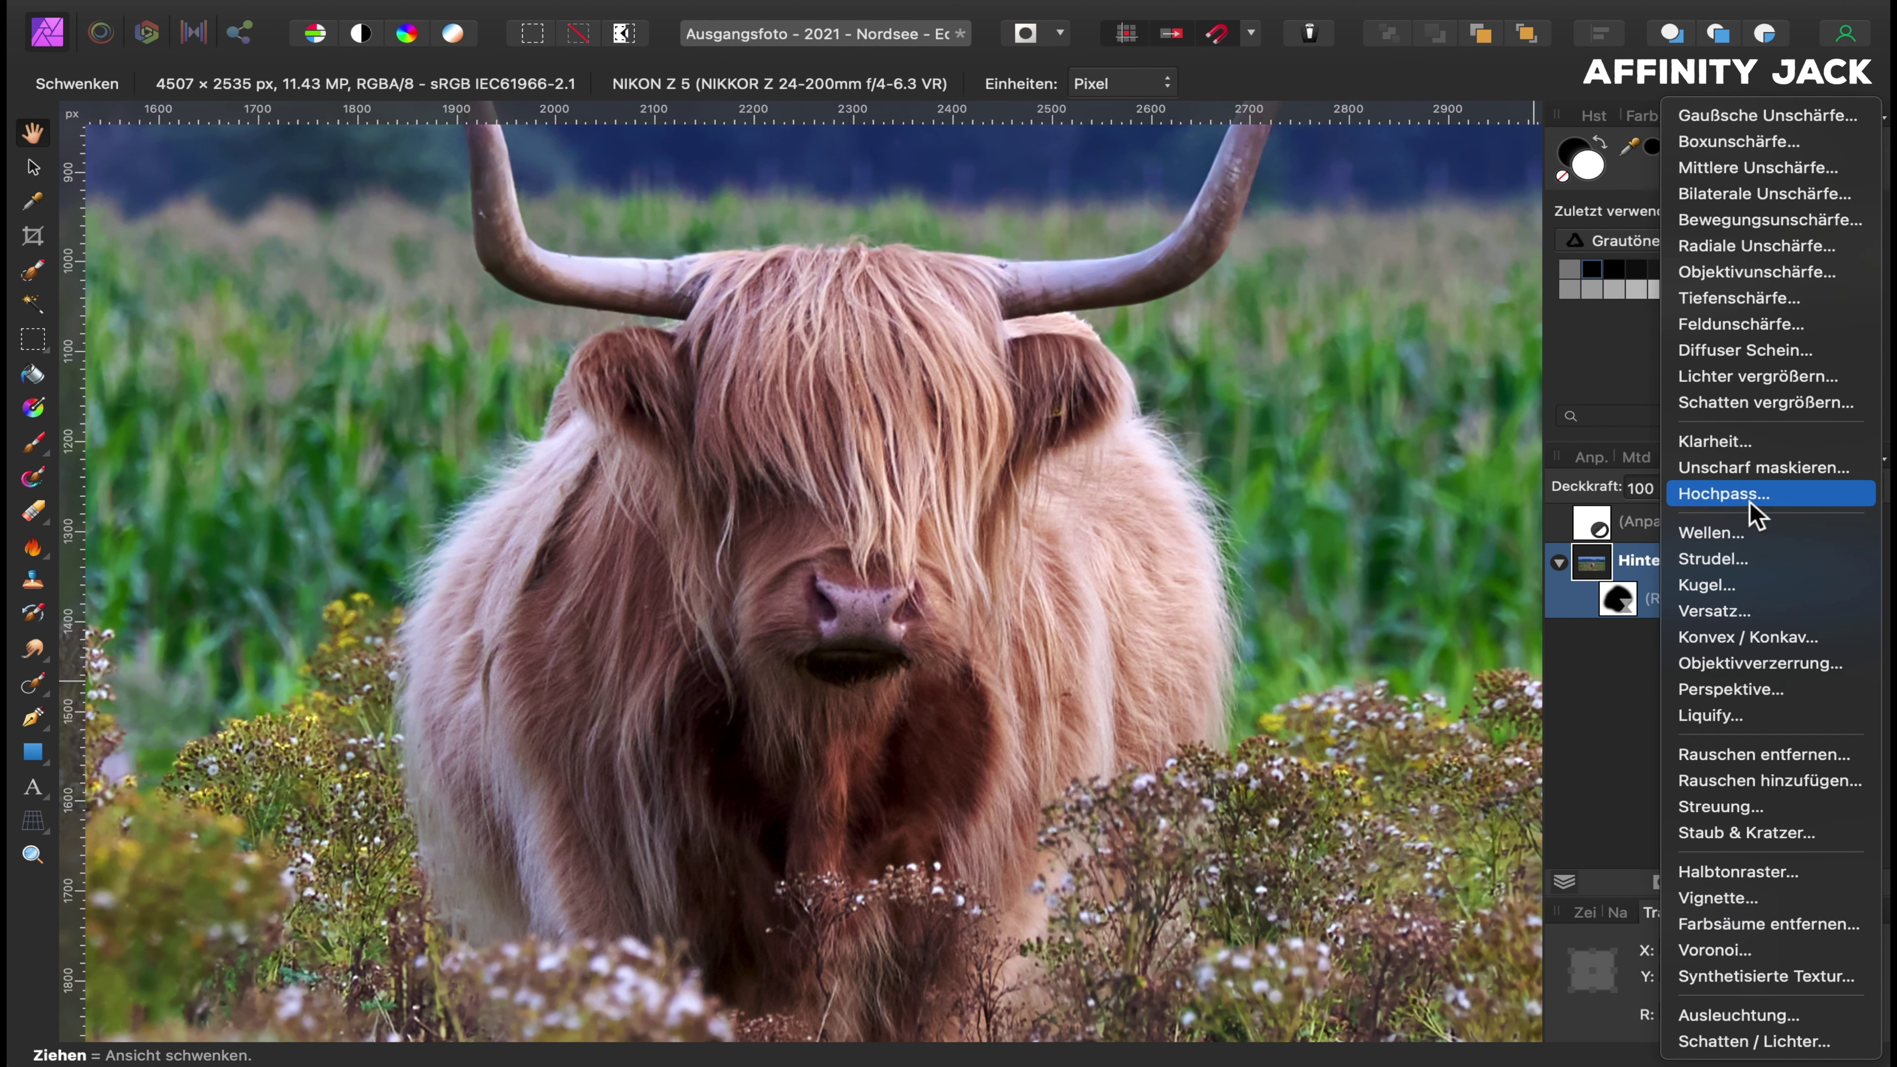
Add an Unscharf maskieren live filter with a 2,2 px radius and 0,5 factor.
click(1748, 469)
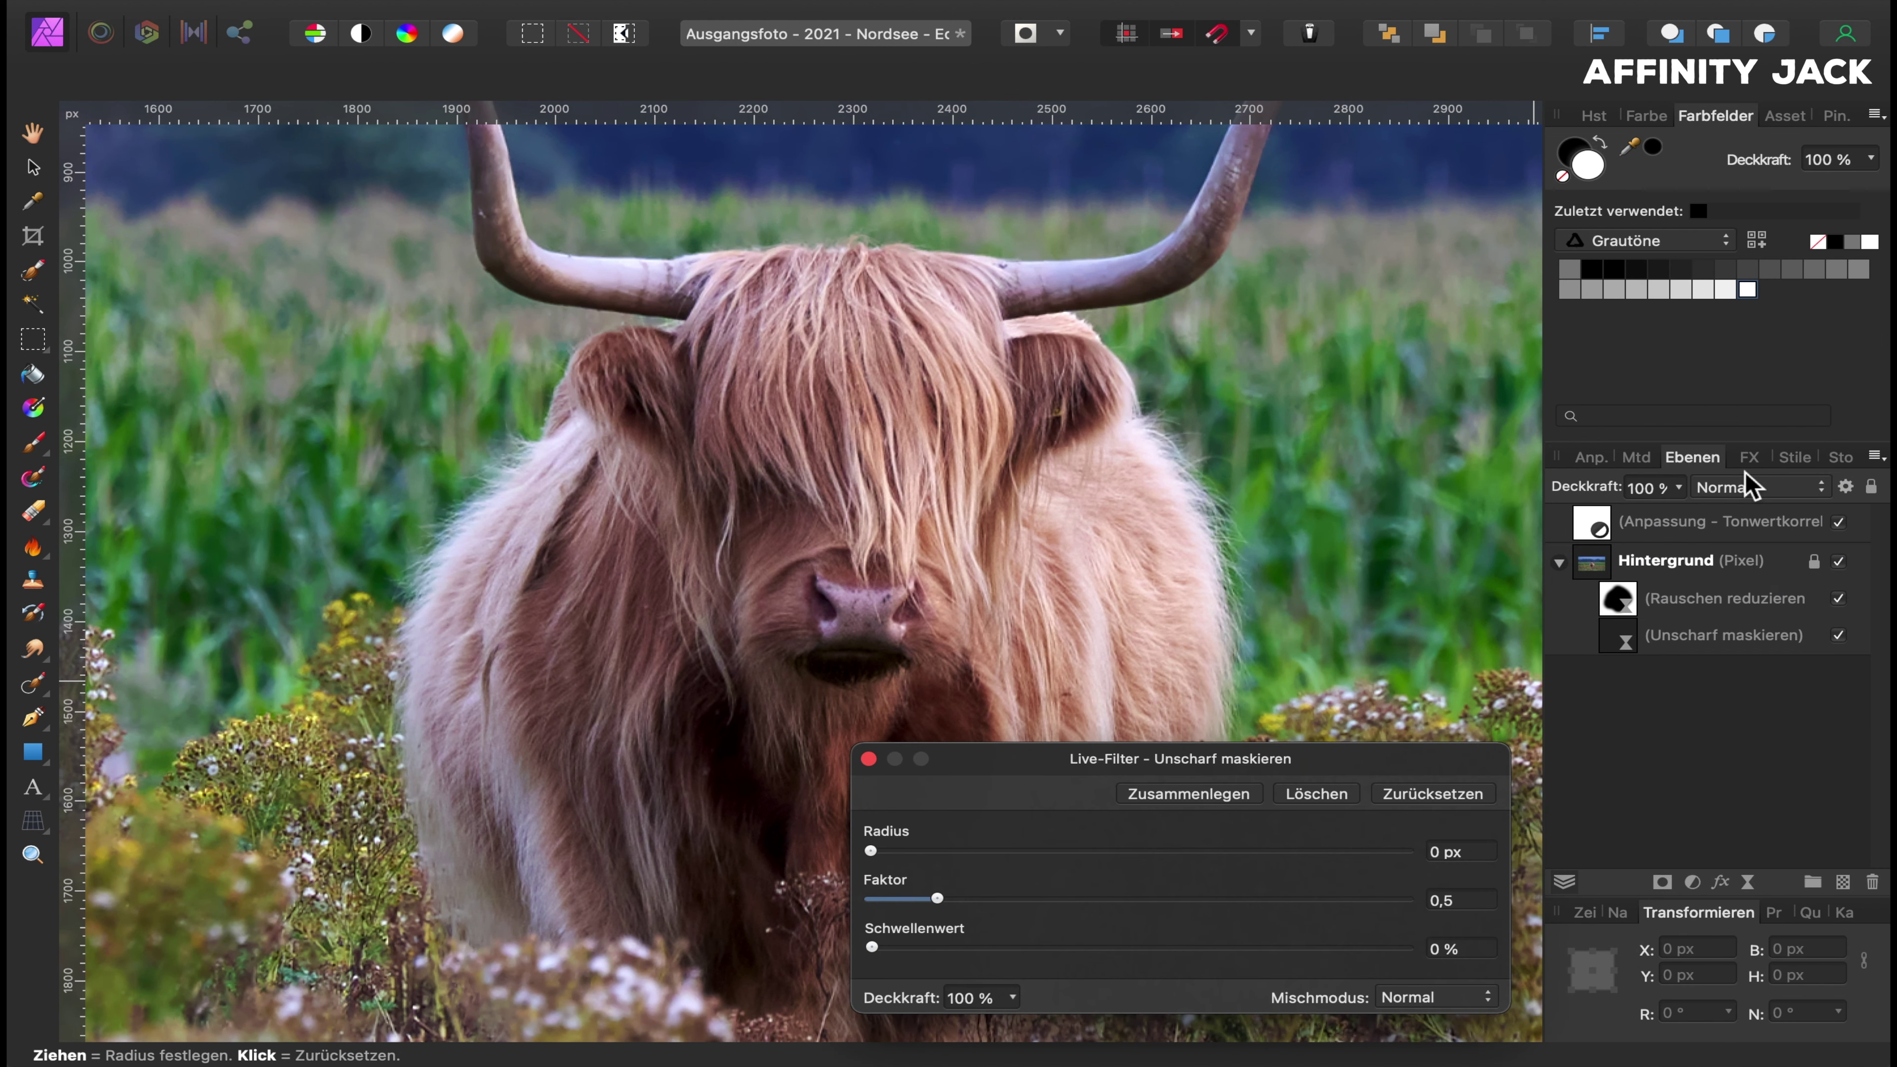
drag(1375, 765, 1717, 291)
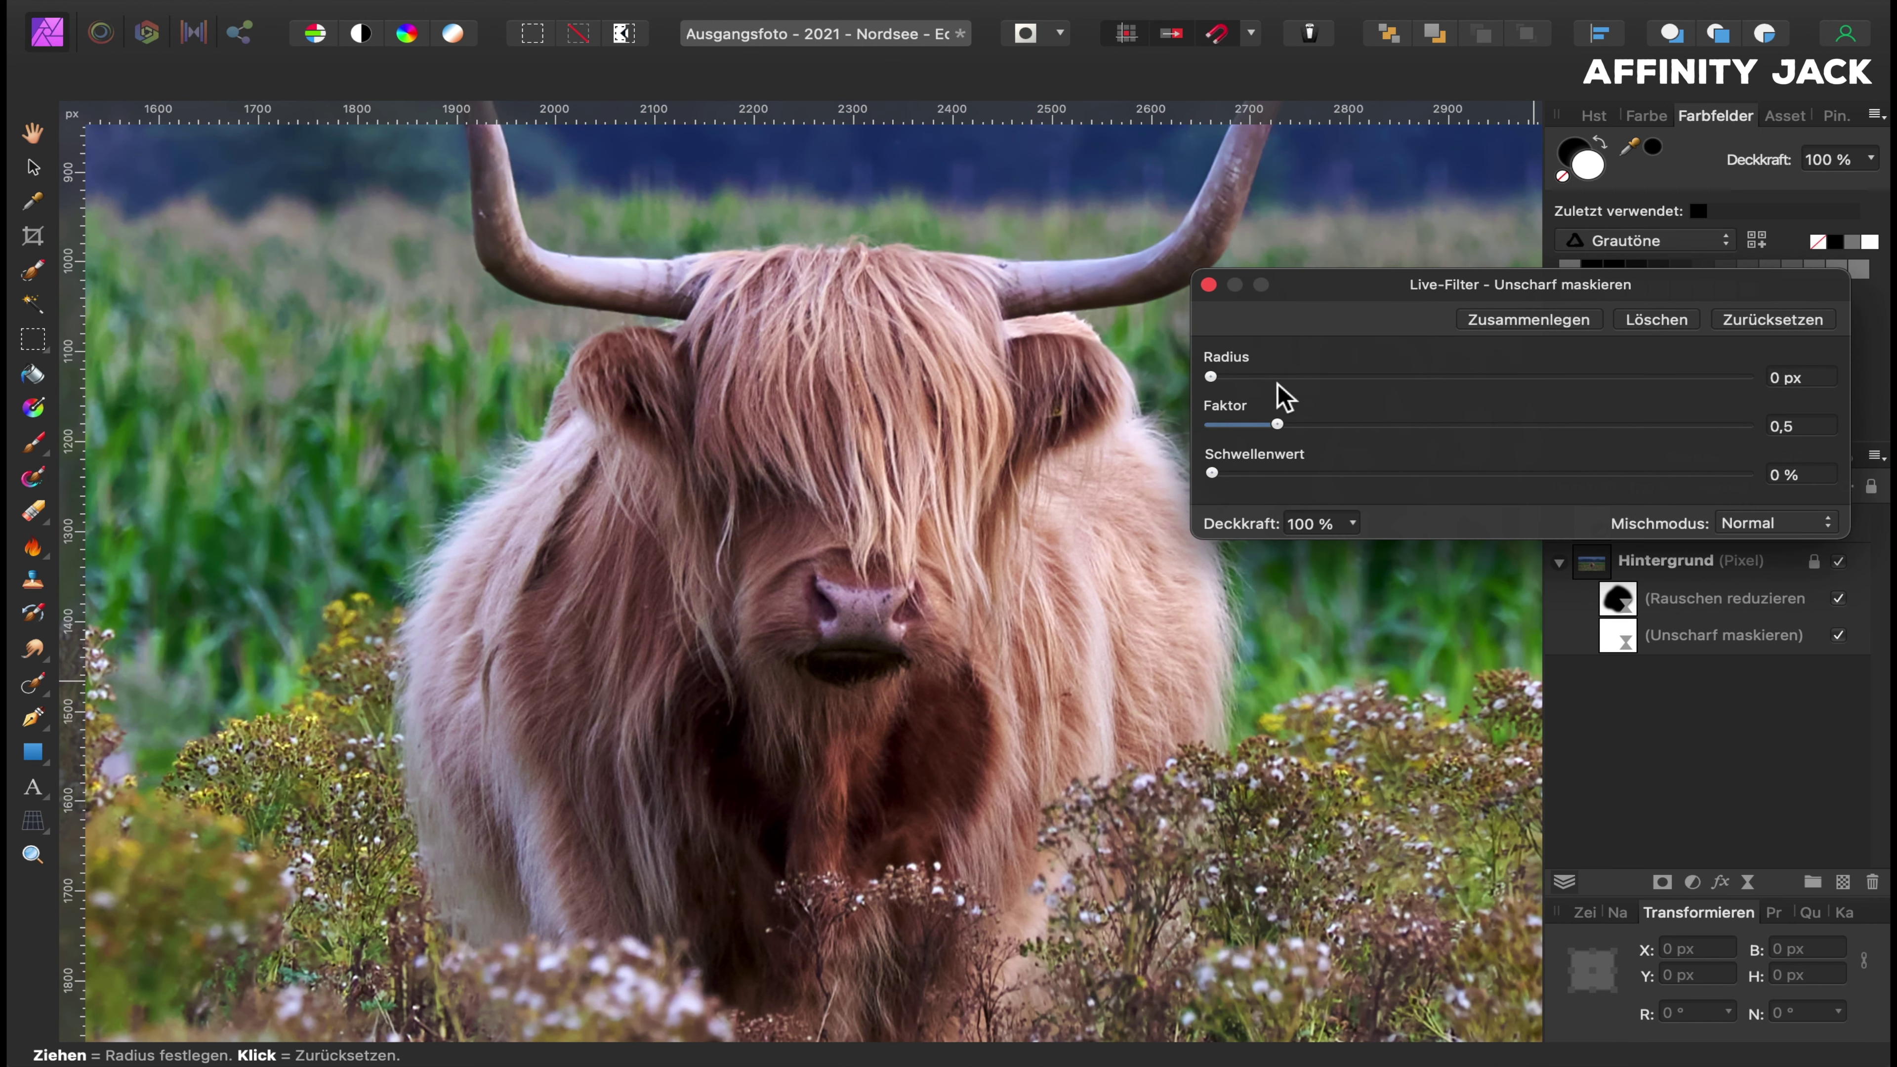
drag(1211, 378, 1442, 378)
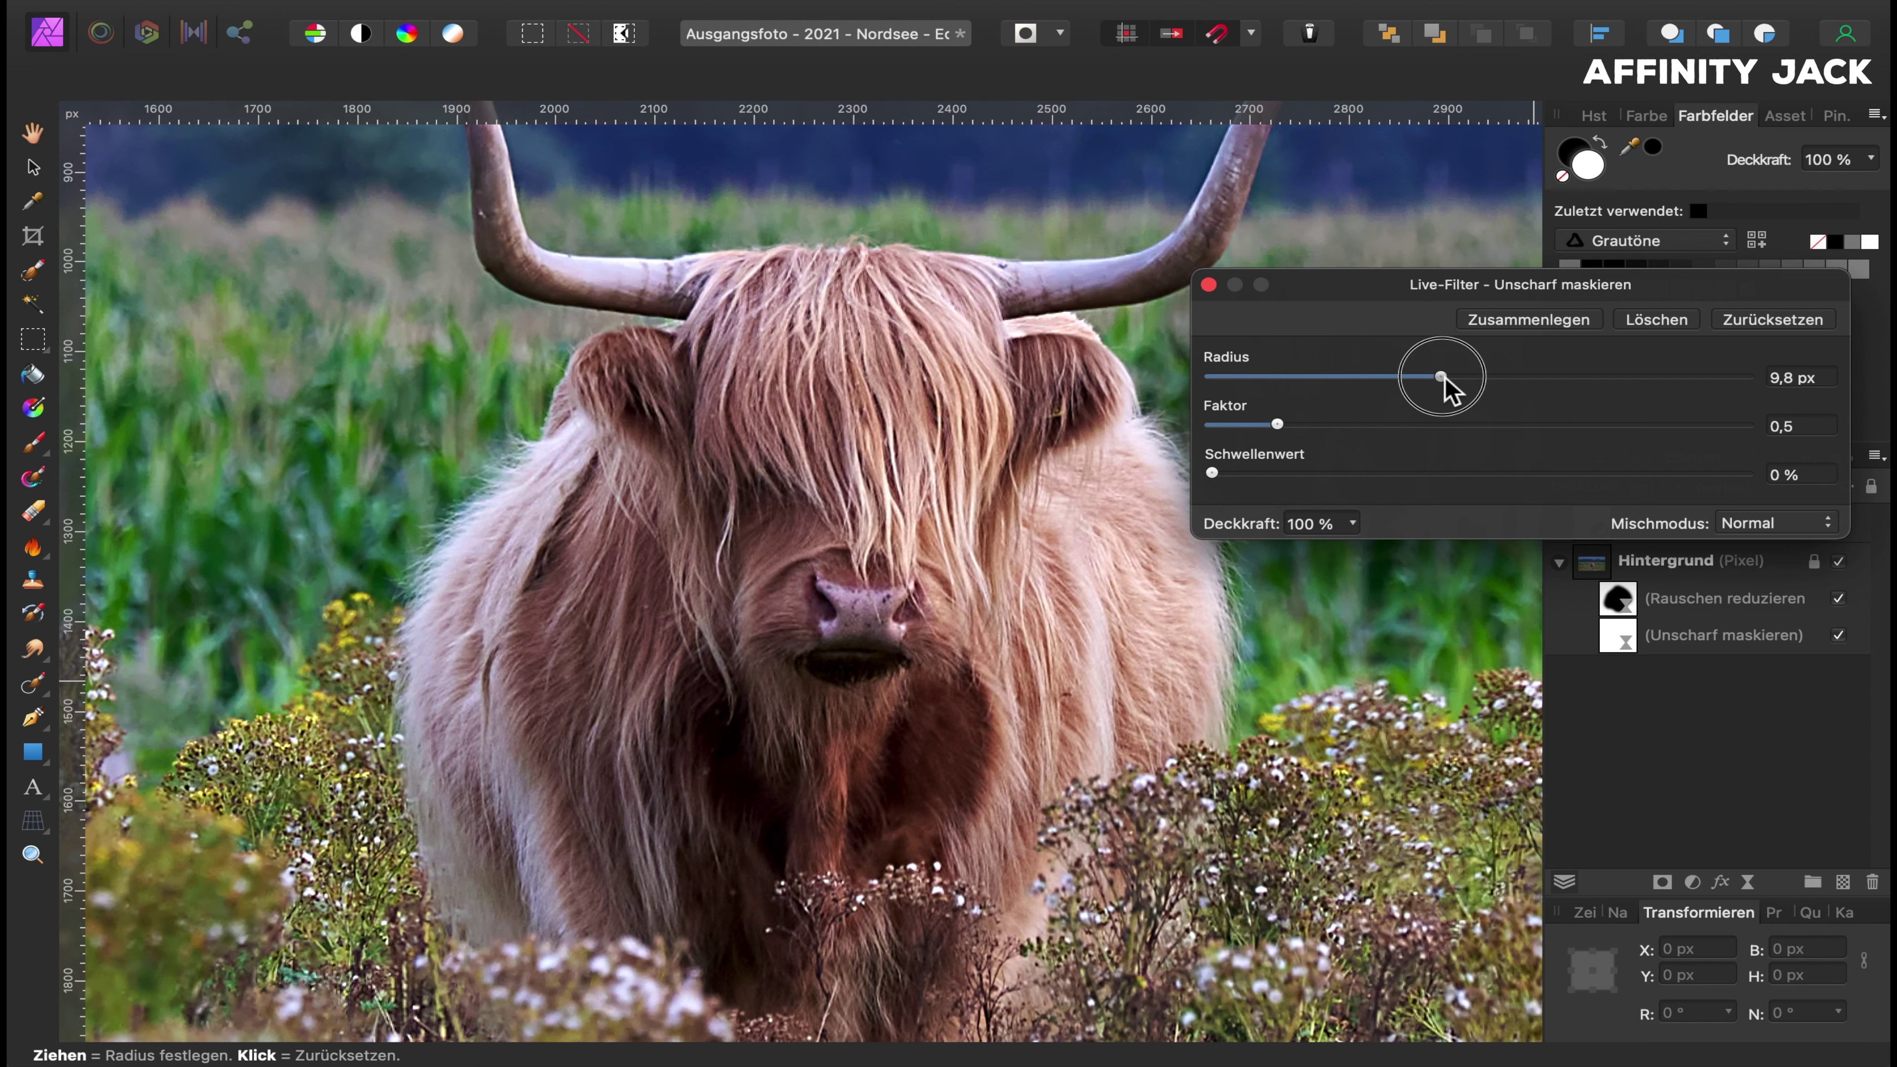
mouse_move(1442, 377)
mouse_down()
mouse_move(1222, 378)
mouse_move(1401, 372)
mouse_move(1347, 382)
mouse_up()
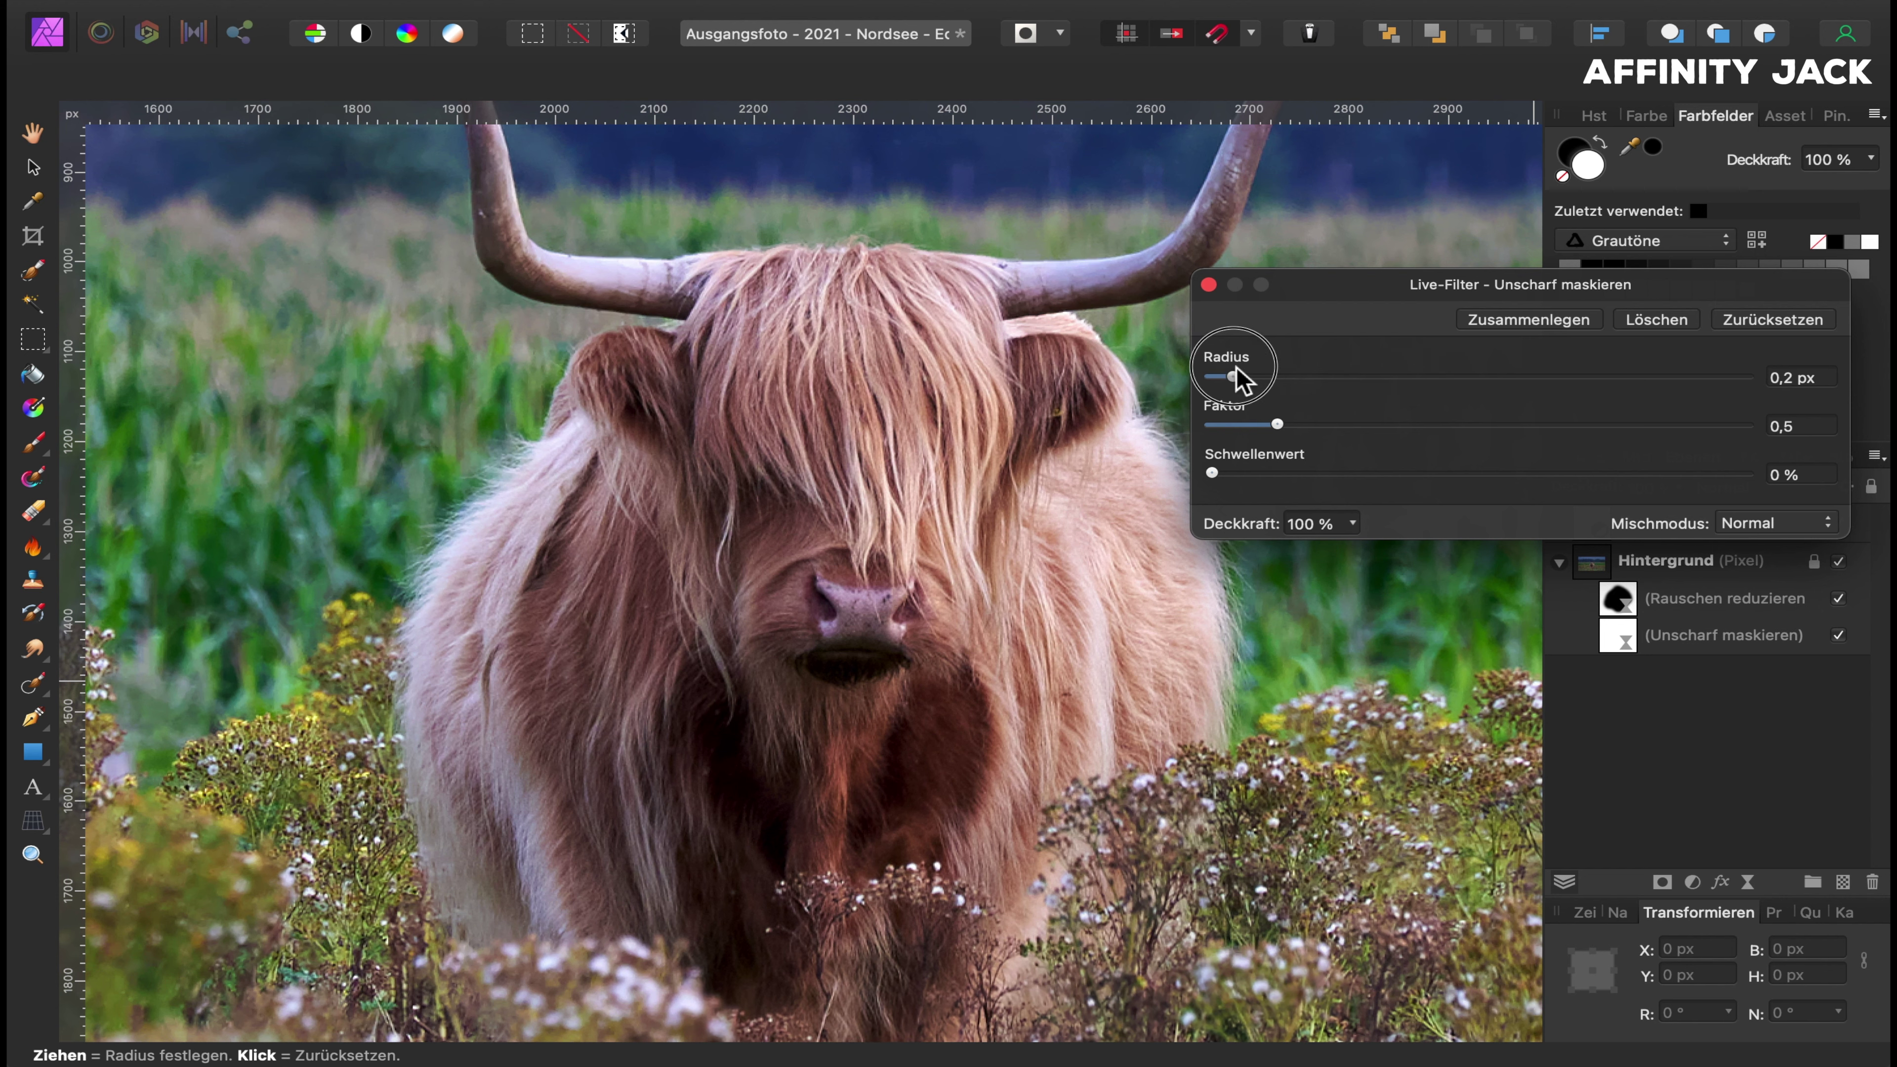
click(1209, 285)
click(1618, 639)
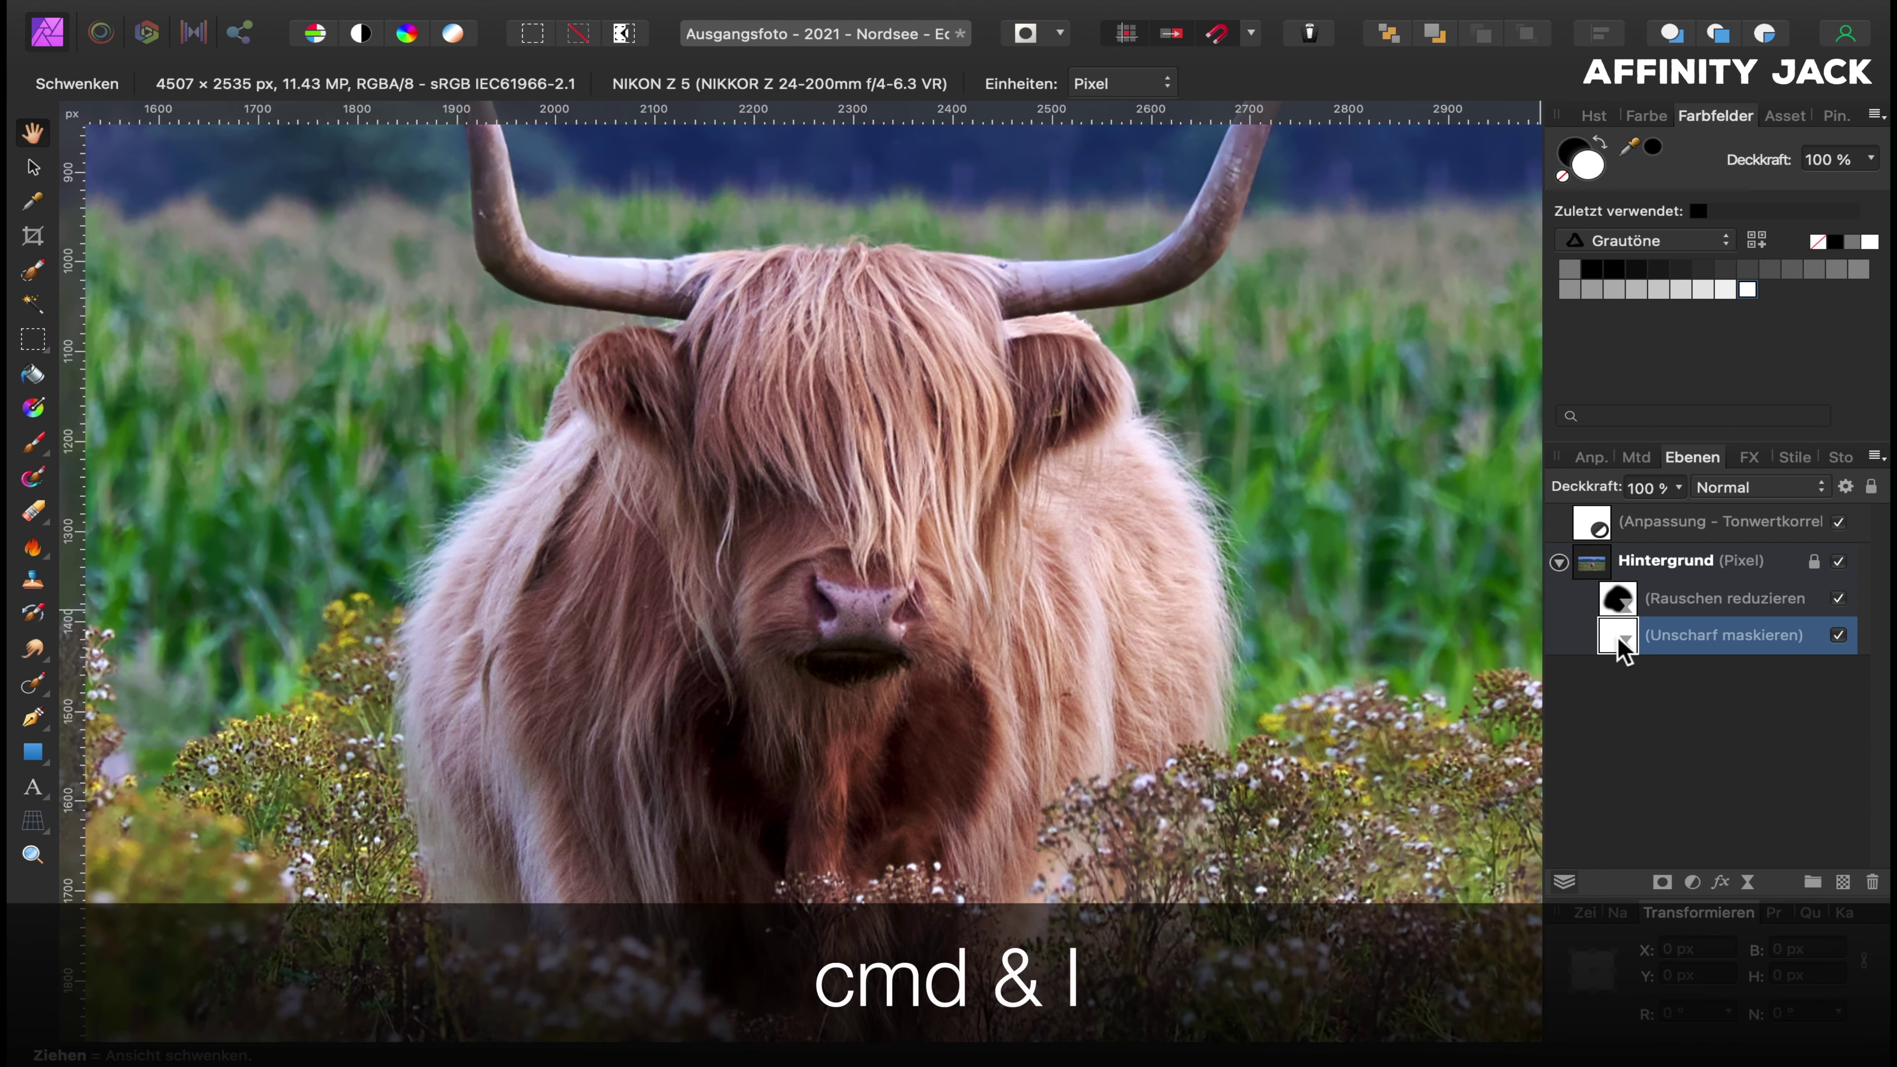
Paint sharpening back onto the cow's forehead fringe, then select the Tonwertkorrektur layer.
key(b)
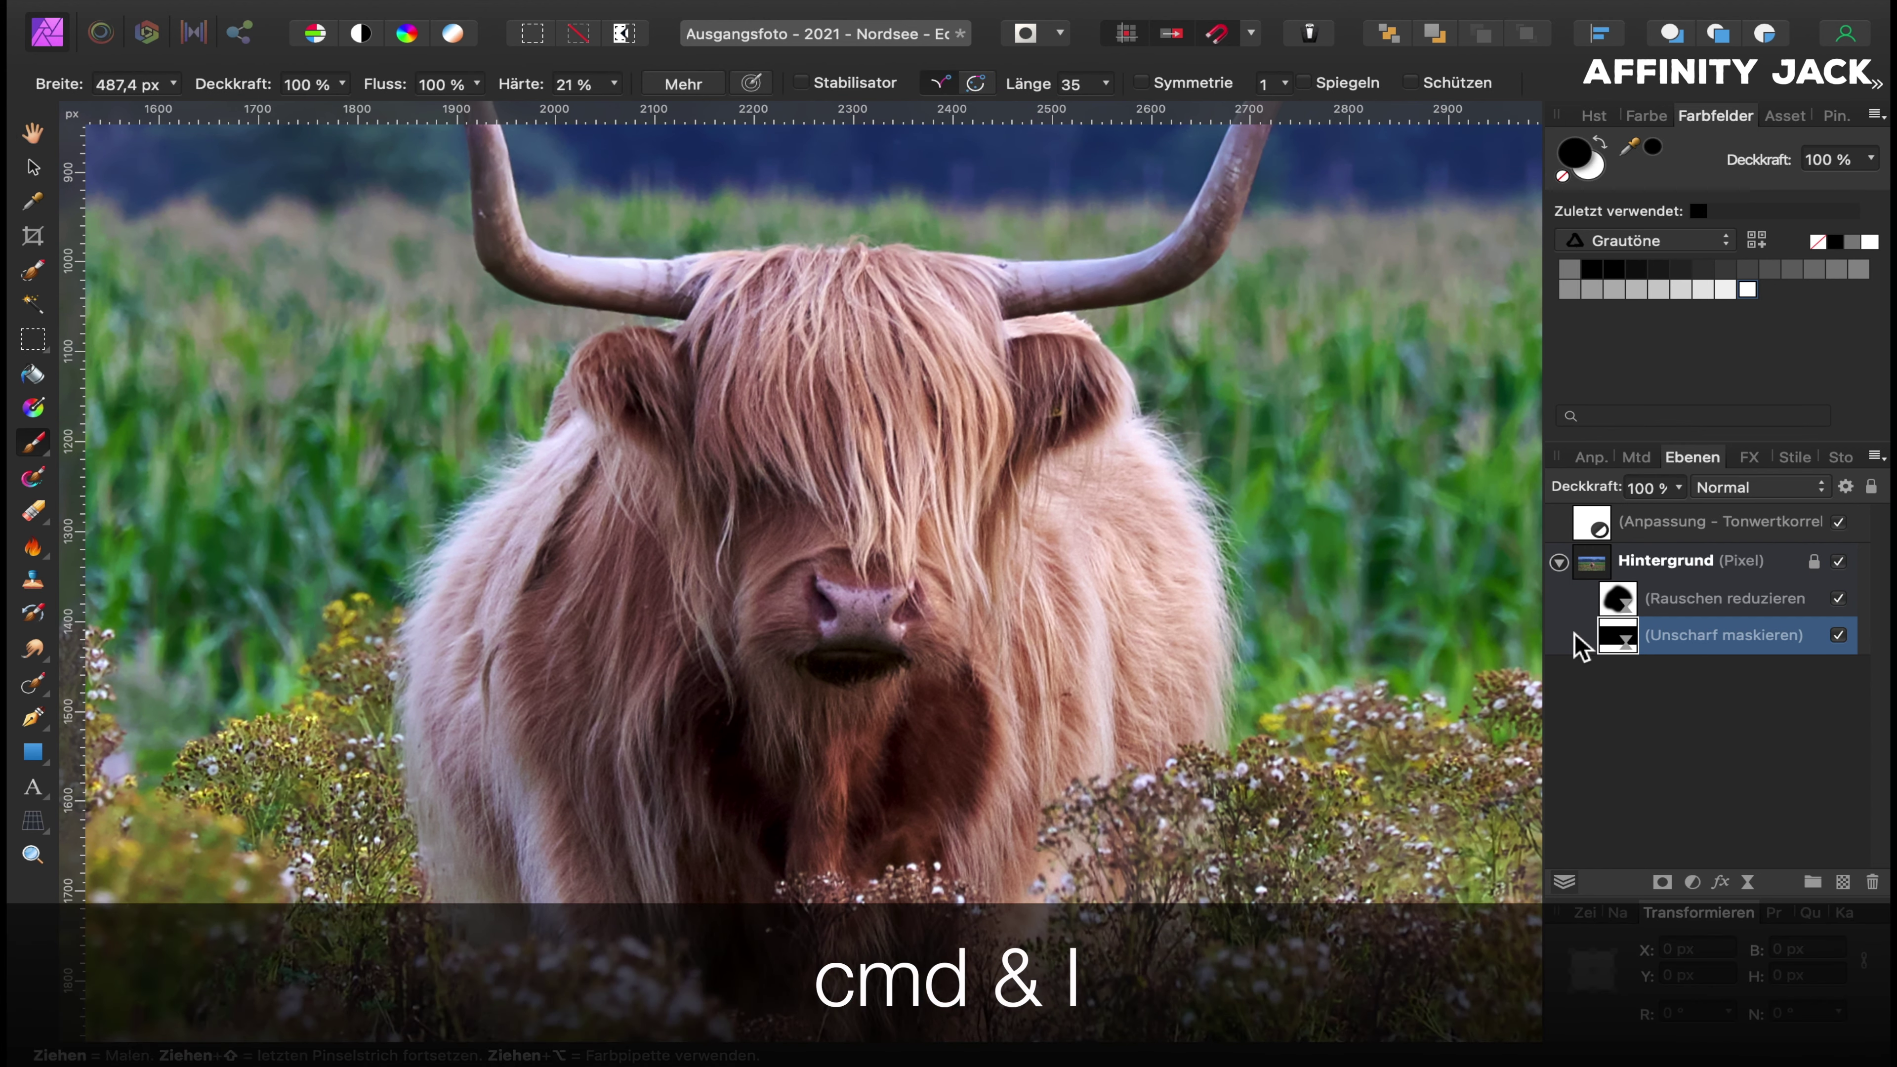
mouse_move(1006, 545)
mouse_down()
mouse_move(953, 403)
mouse_move(783, 424)
mouse_move(756, 514)
mouse_move(1058, 593)
mouse_move(826, 729)
mouse_move(550, 711)
mouse_move(604, 666)
mouse_up()
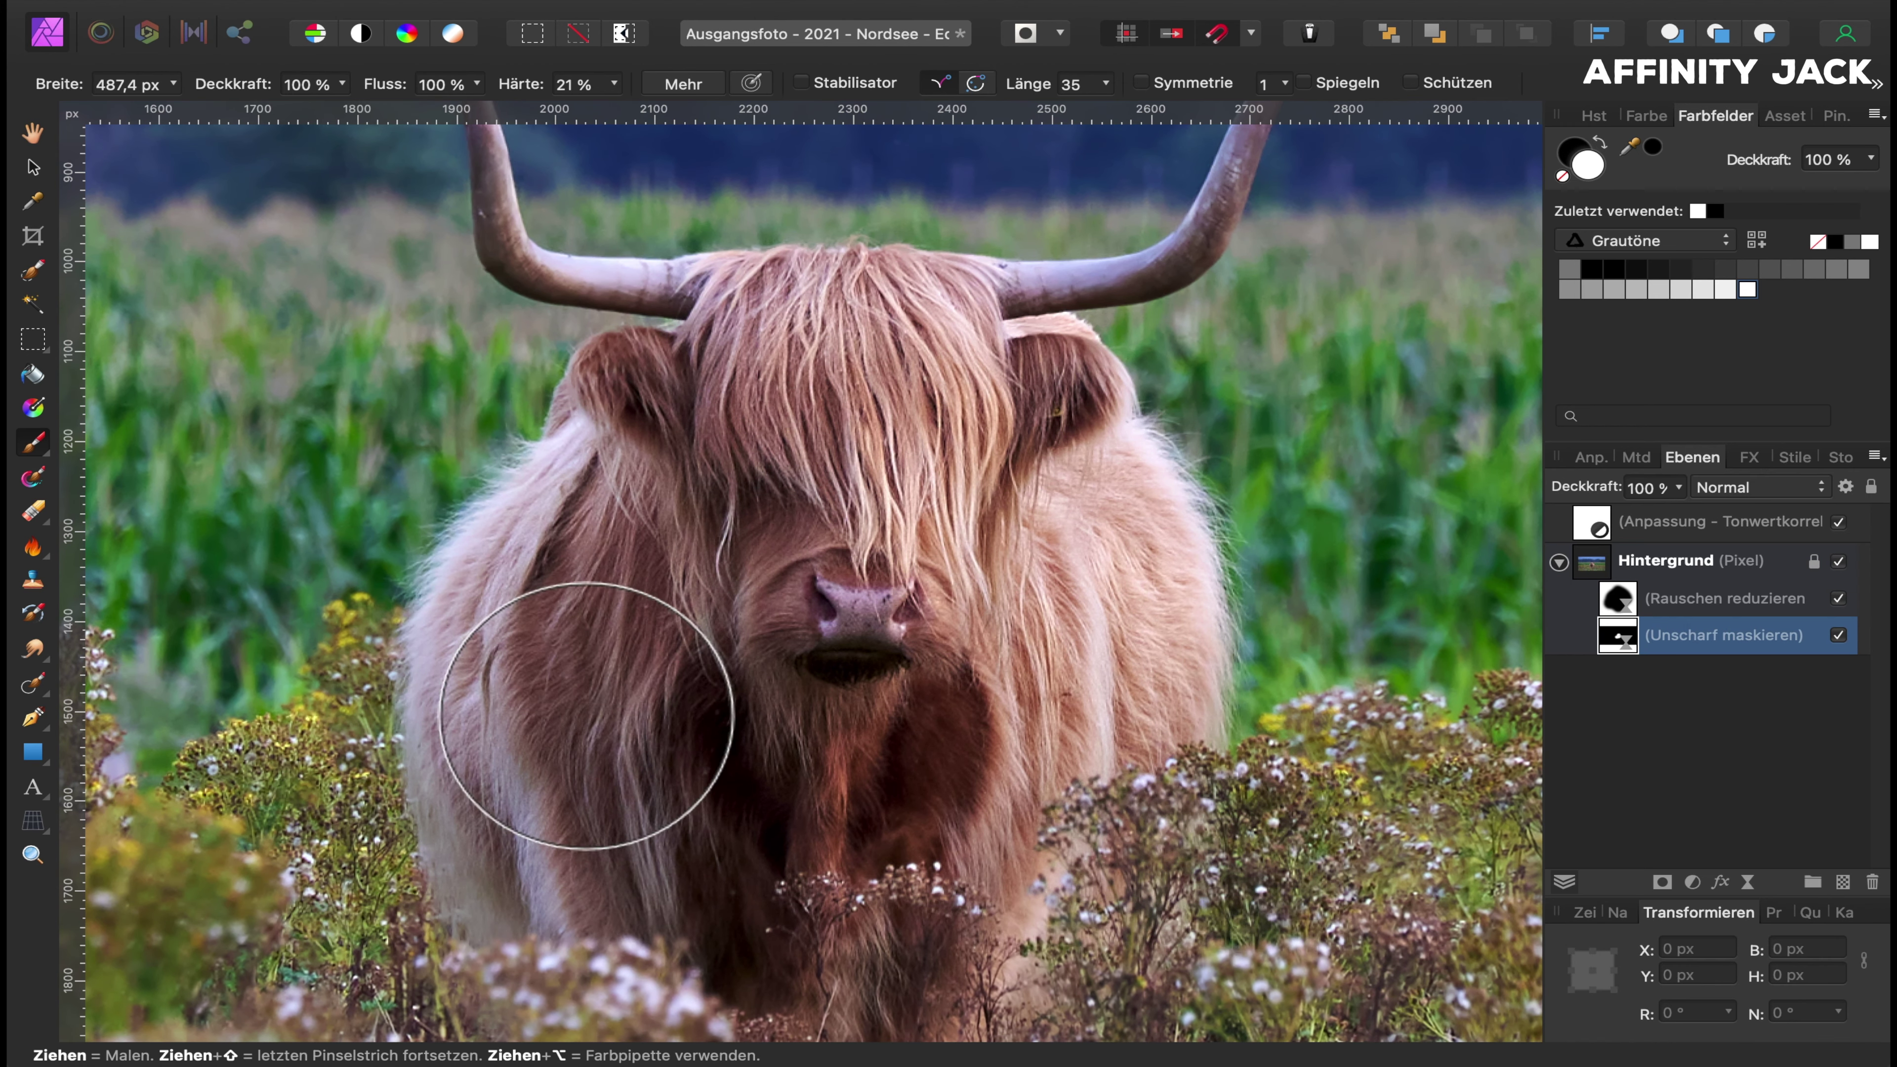
key(ctrl+0)
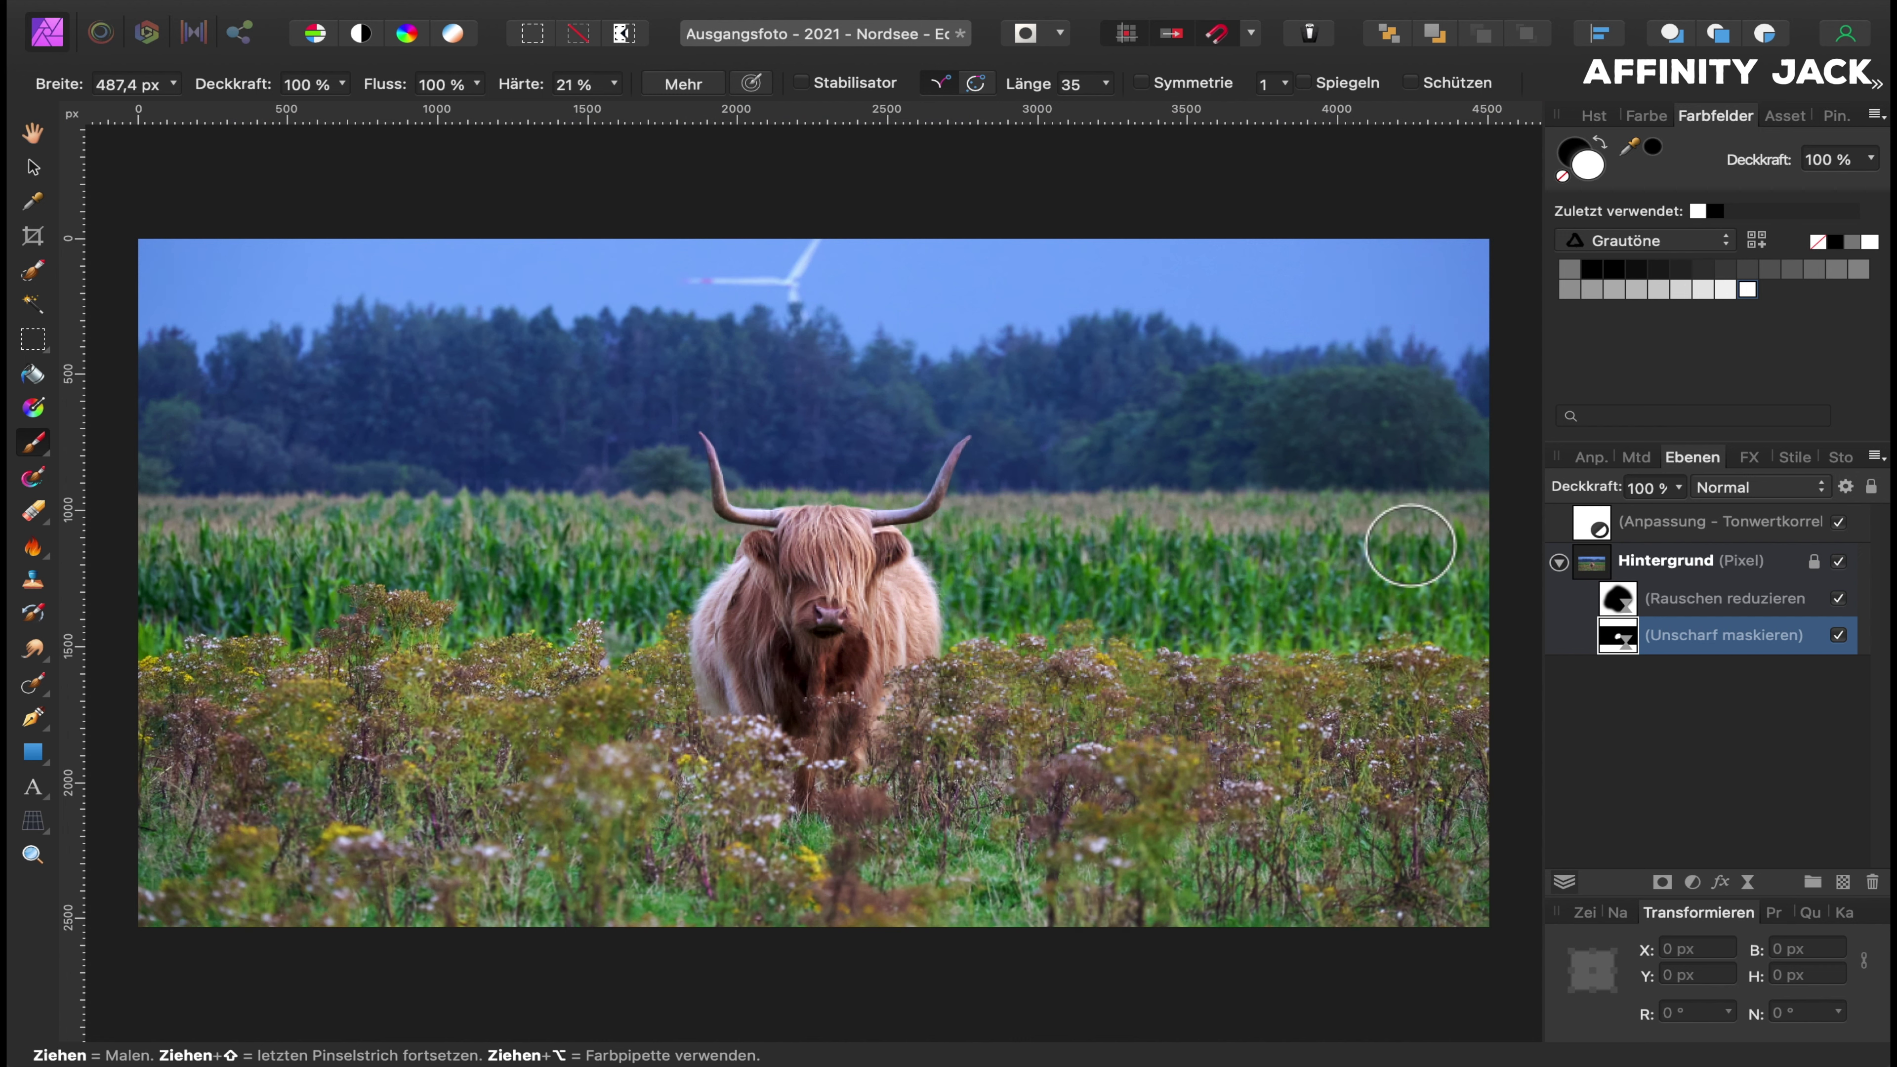
click(1591, 529)
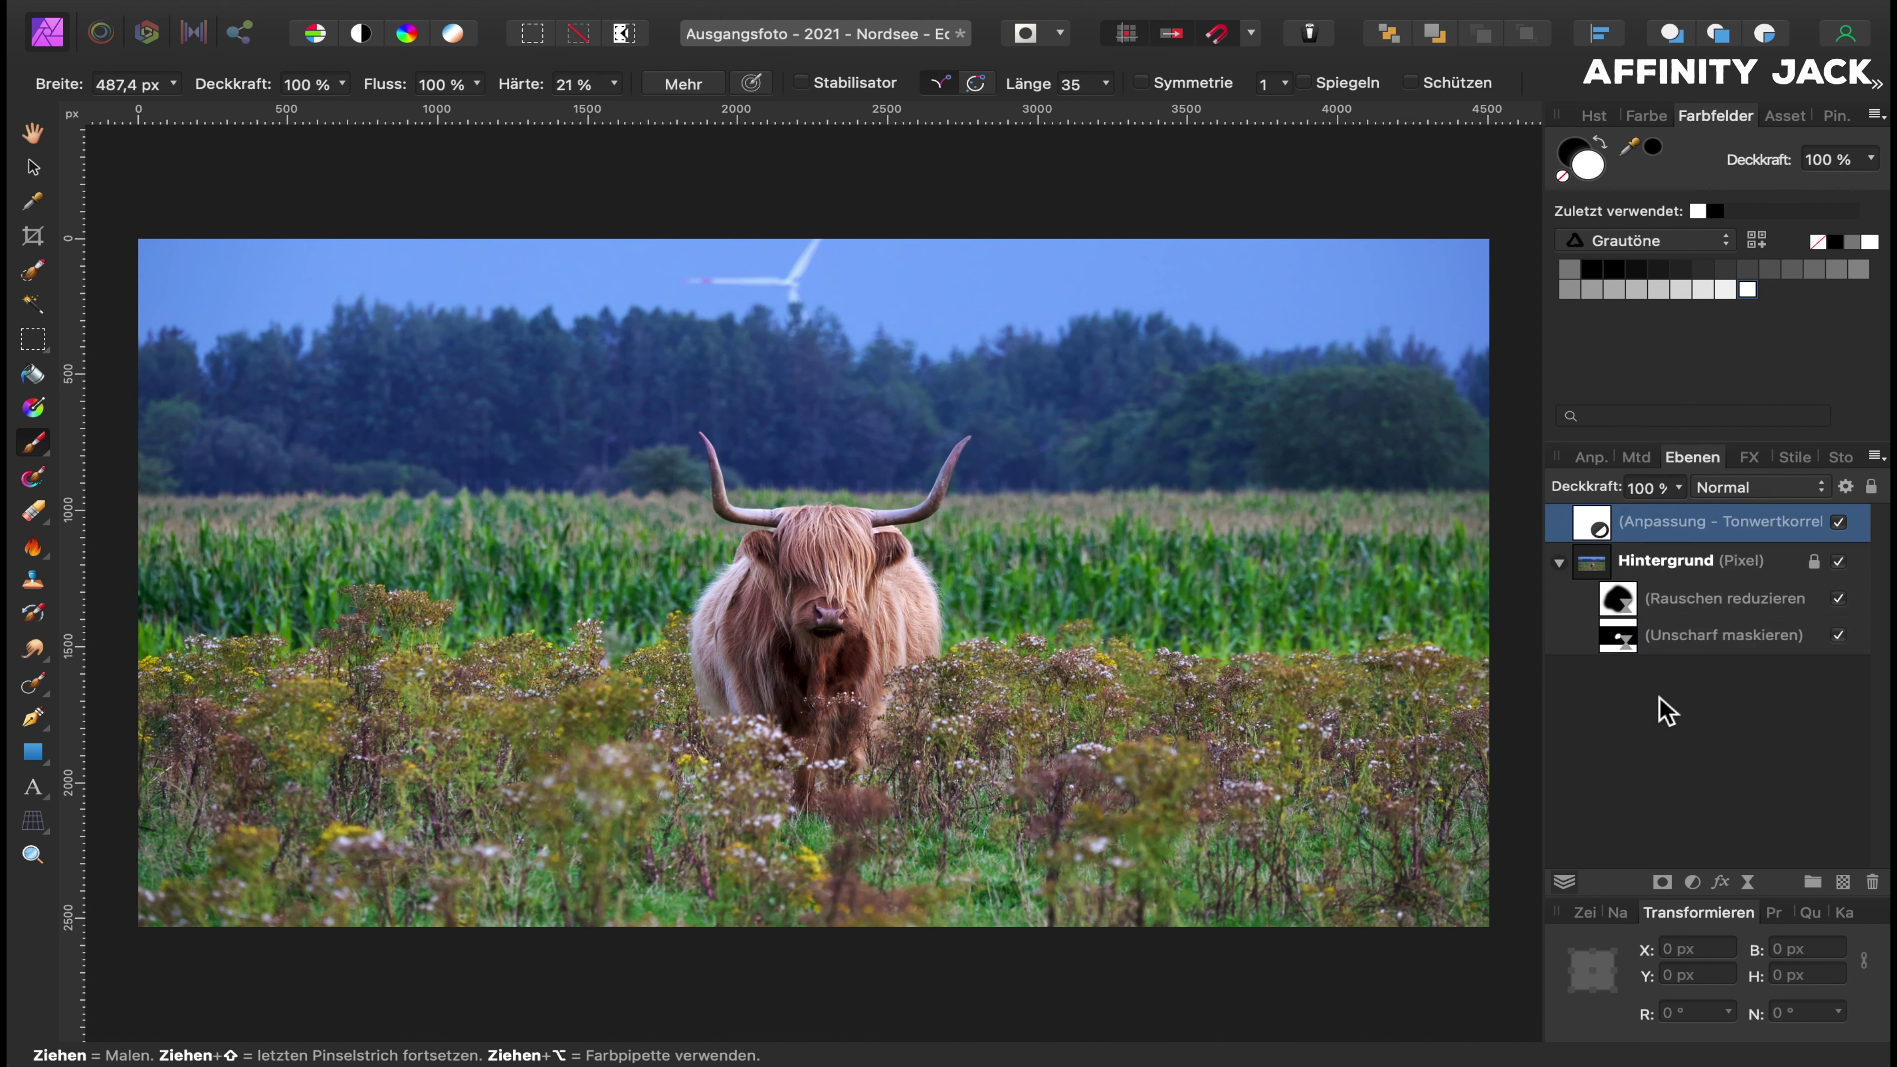
Add a Helligkeit / Kontrast adjustment with brightness lowered to -44 %.
click(1694, 883)
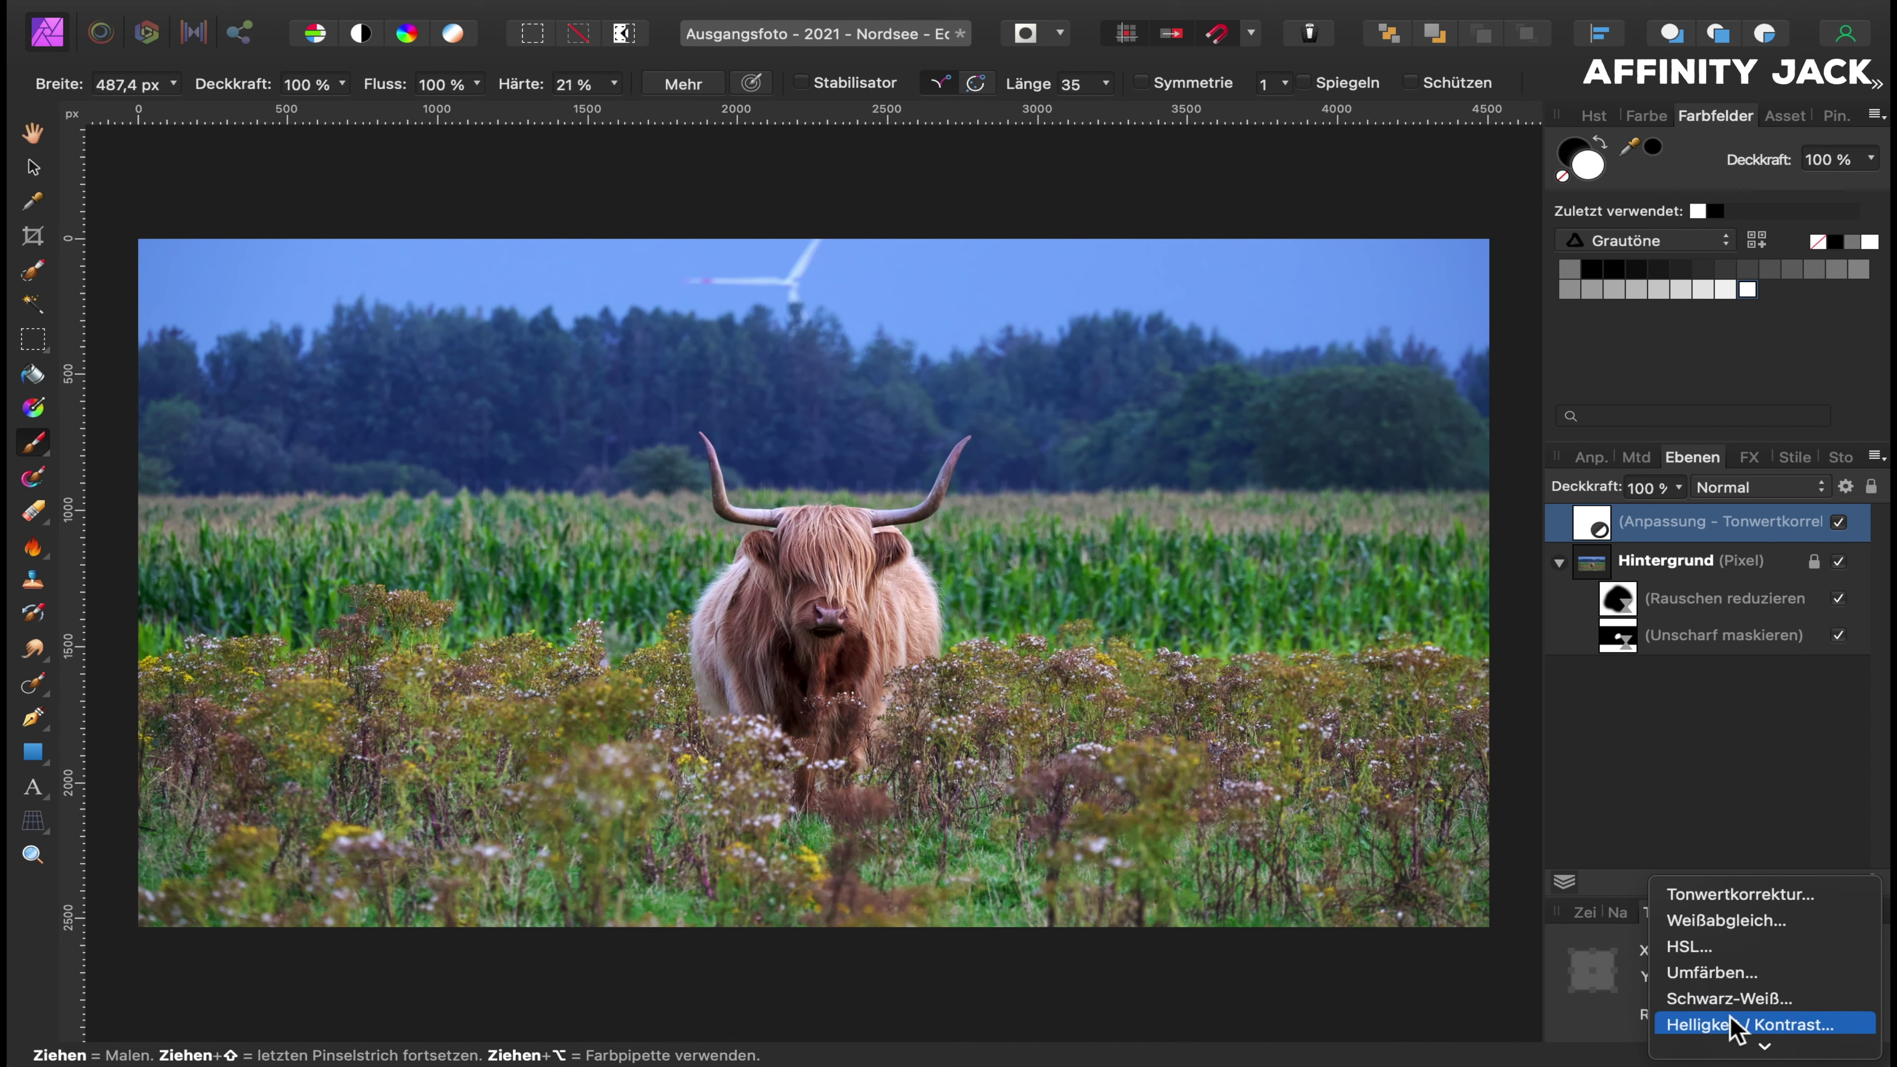
key(Escape)
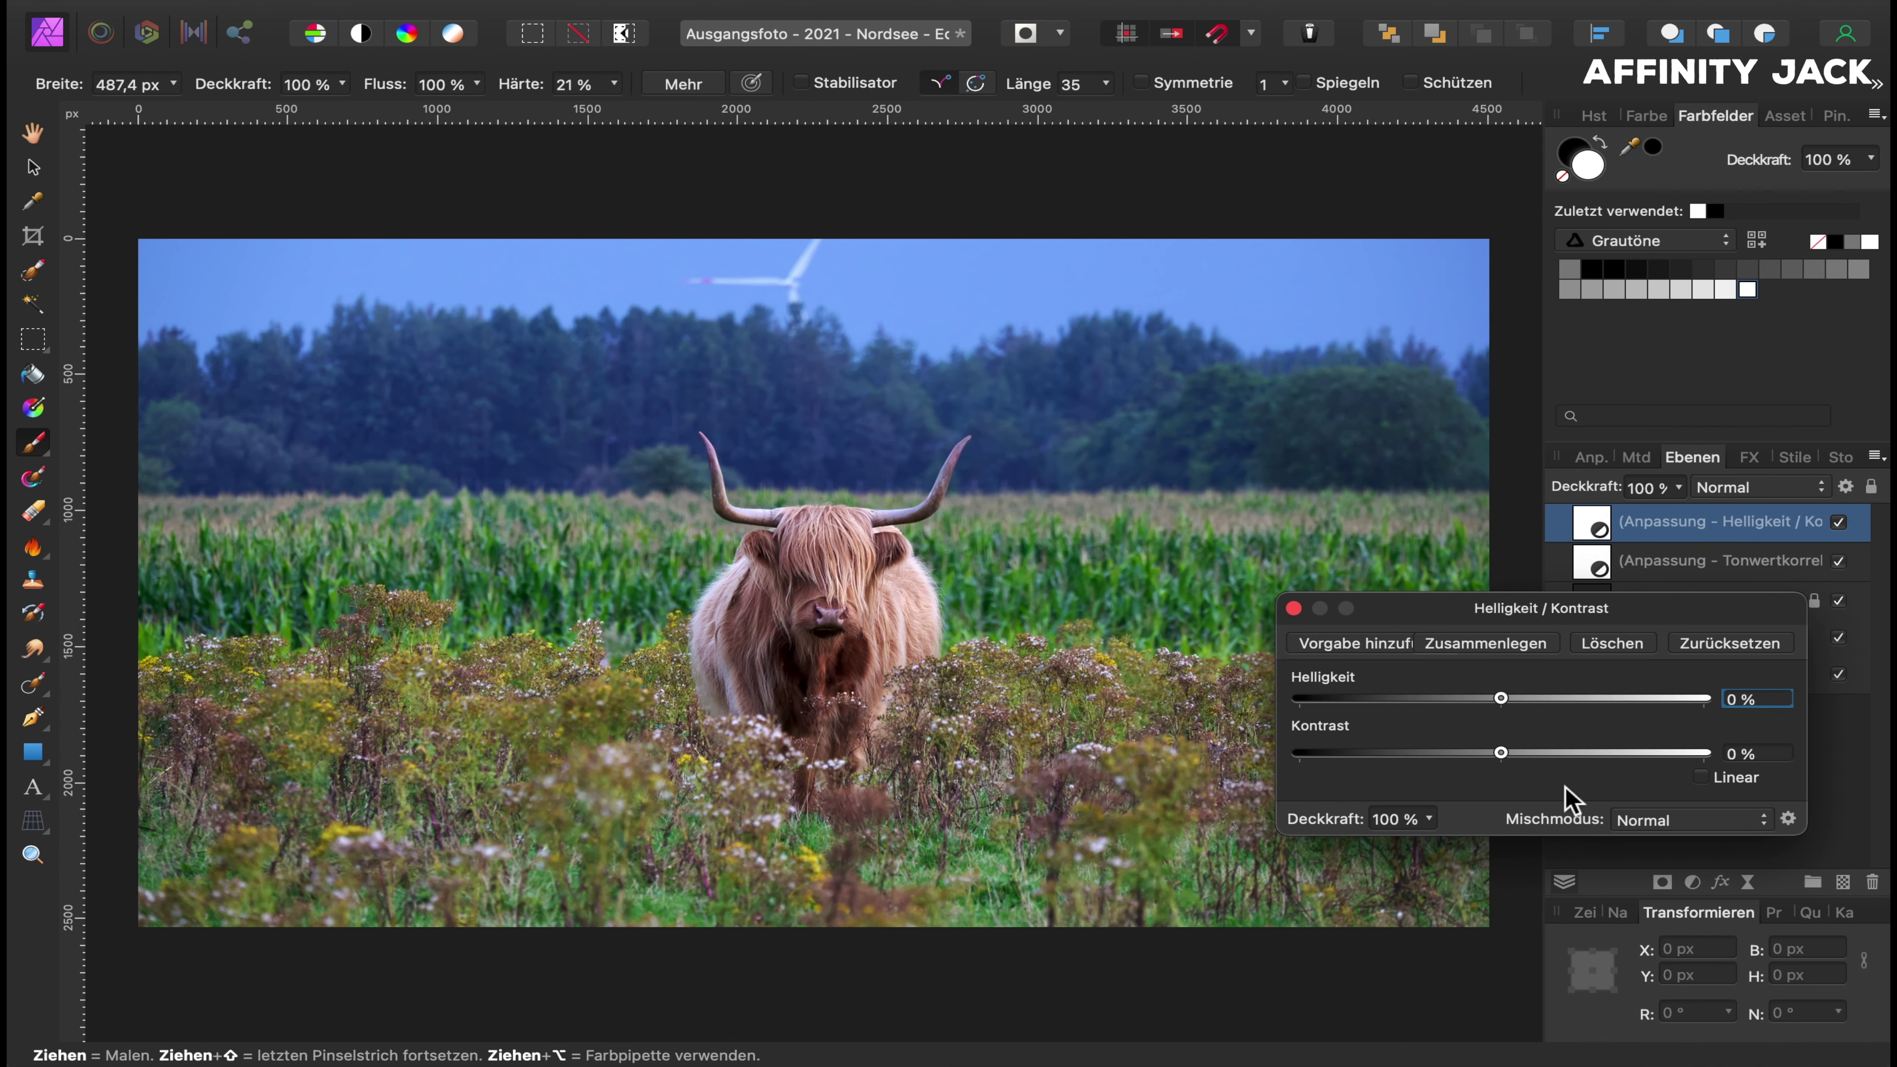
drag(1501, 699, 1412, 699)
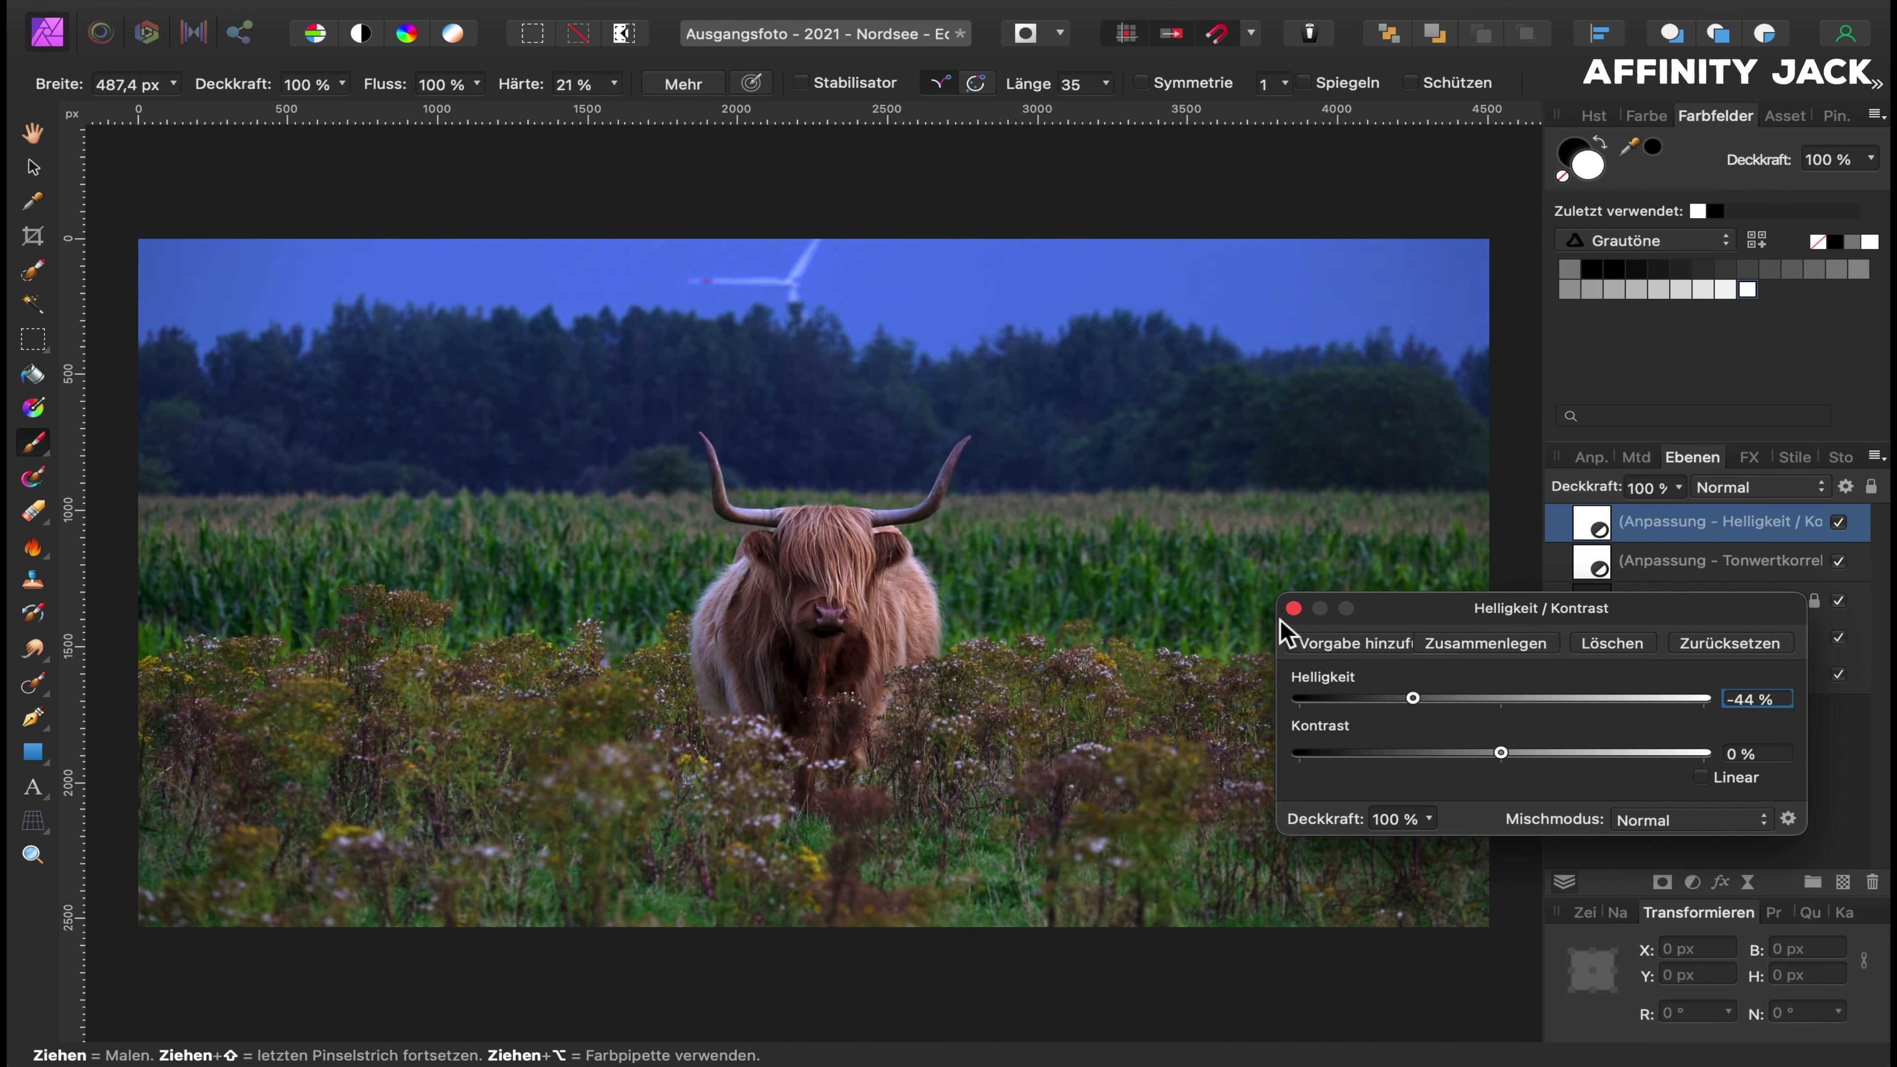
click(1294, 609)
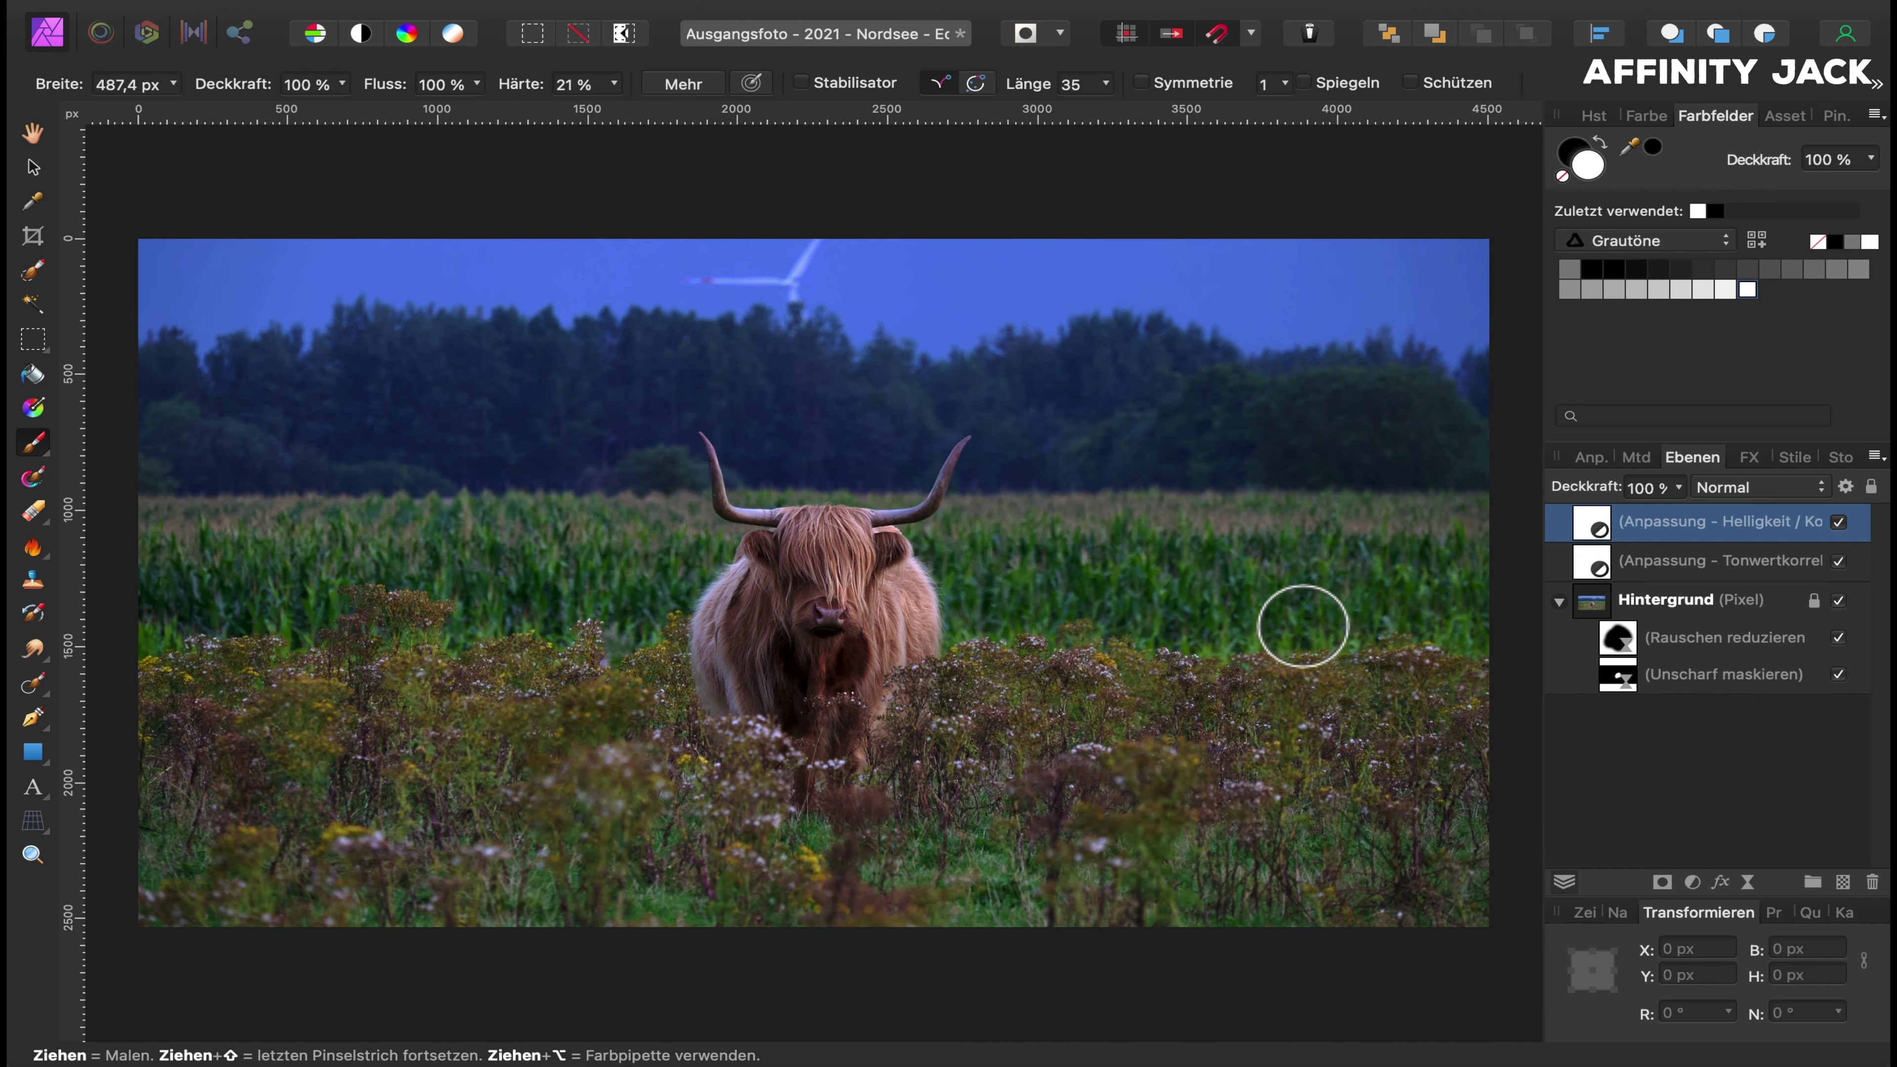
click(37, 413)
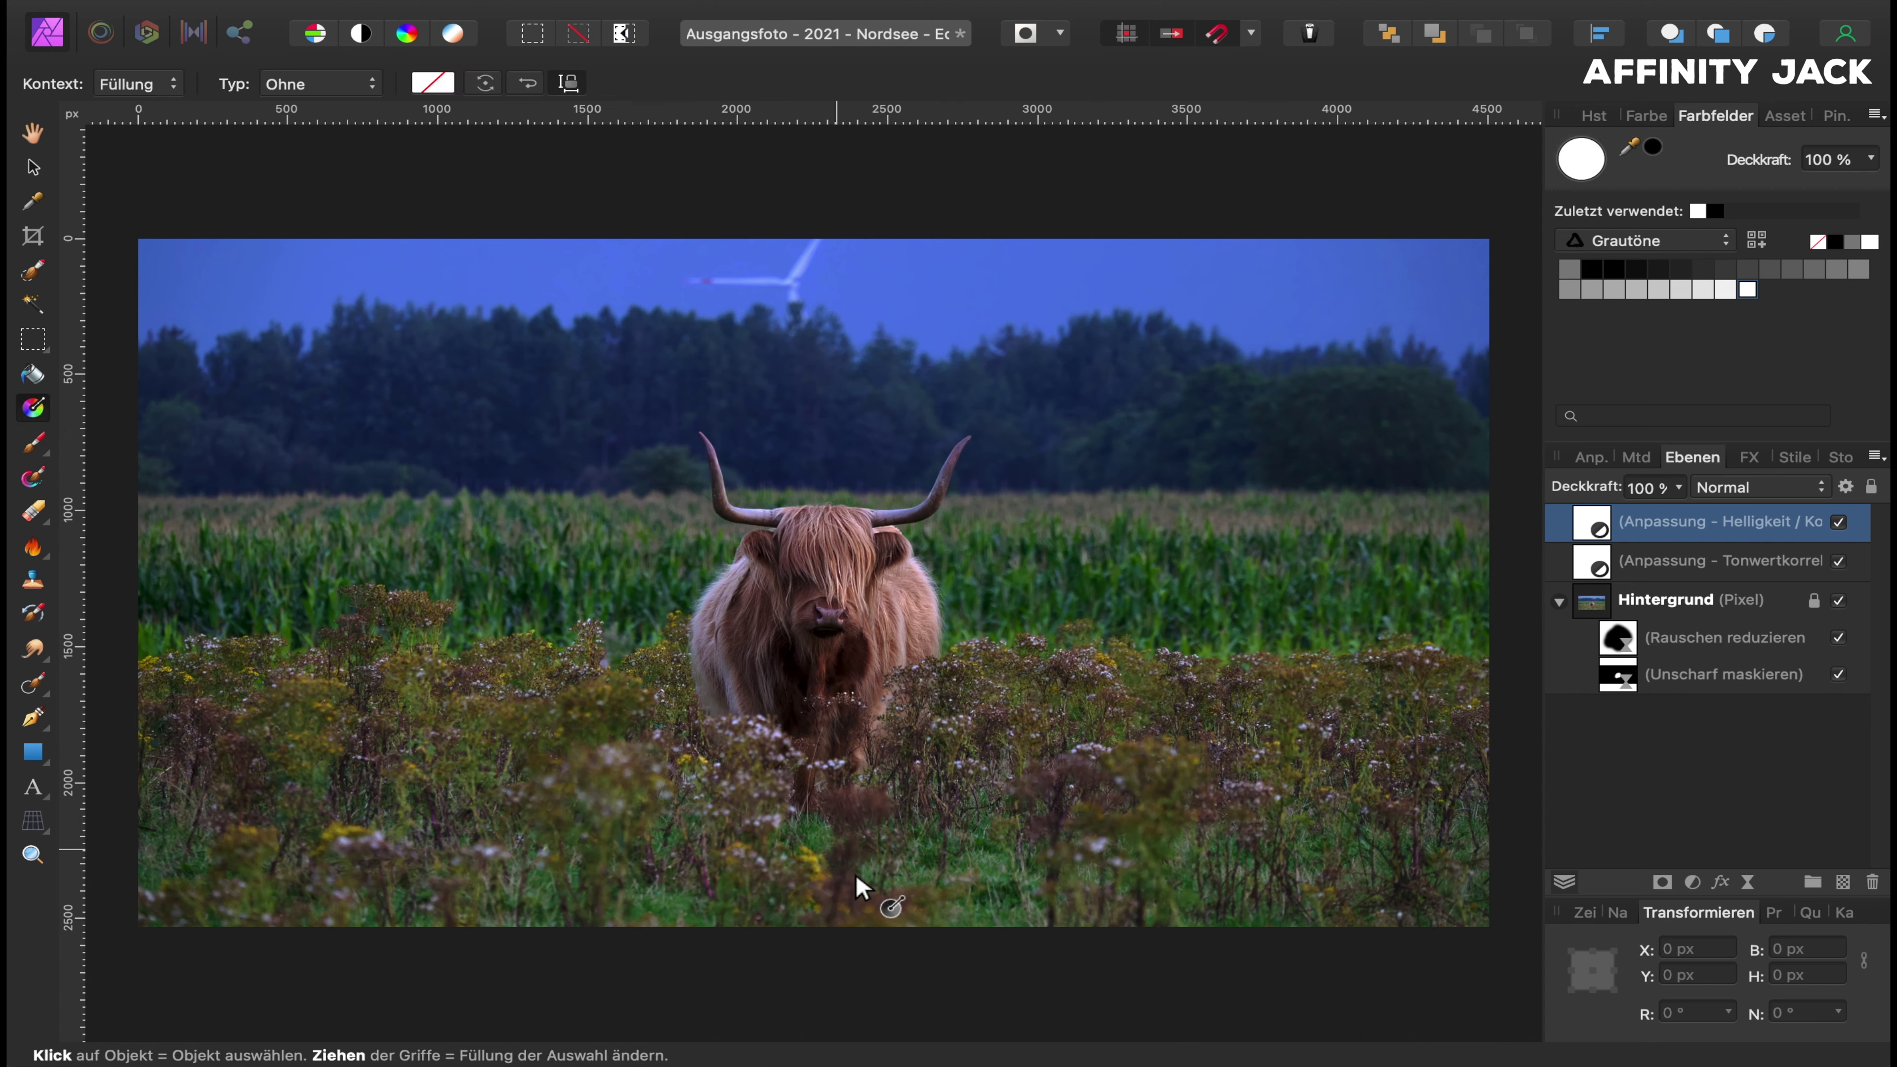
Draw a vertical linear gradient on the adjustment mask from below the cow to the bottom edge.
drag(836, 915, 857, 710)
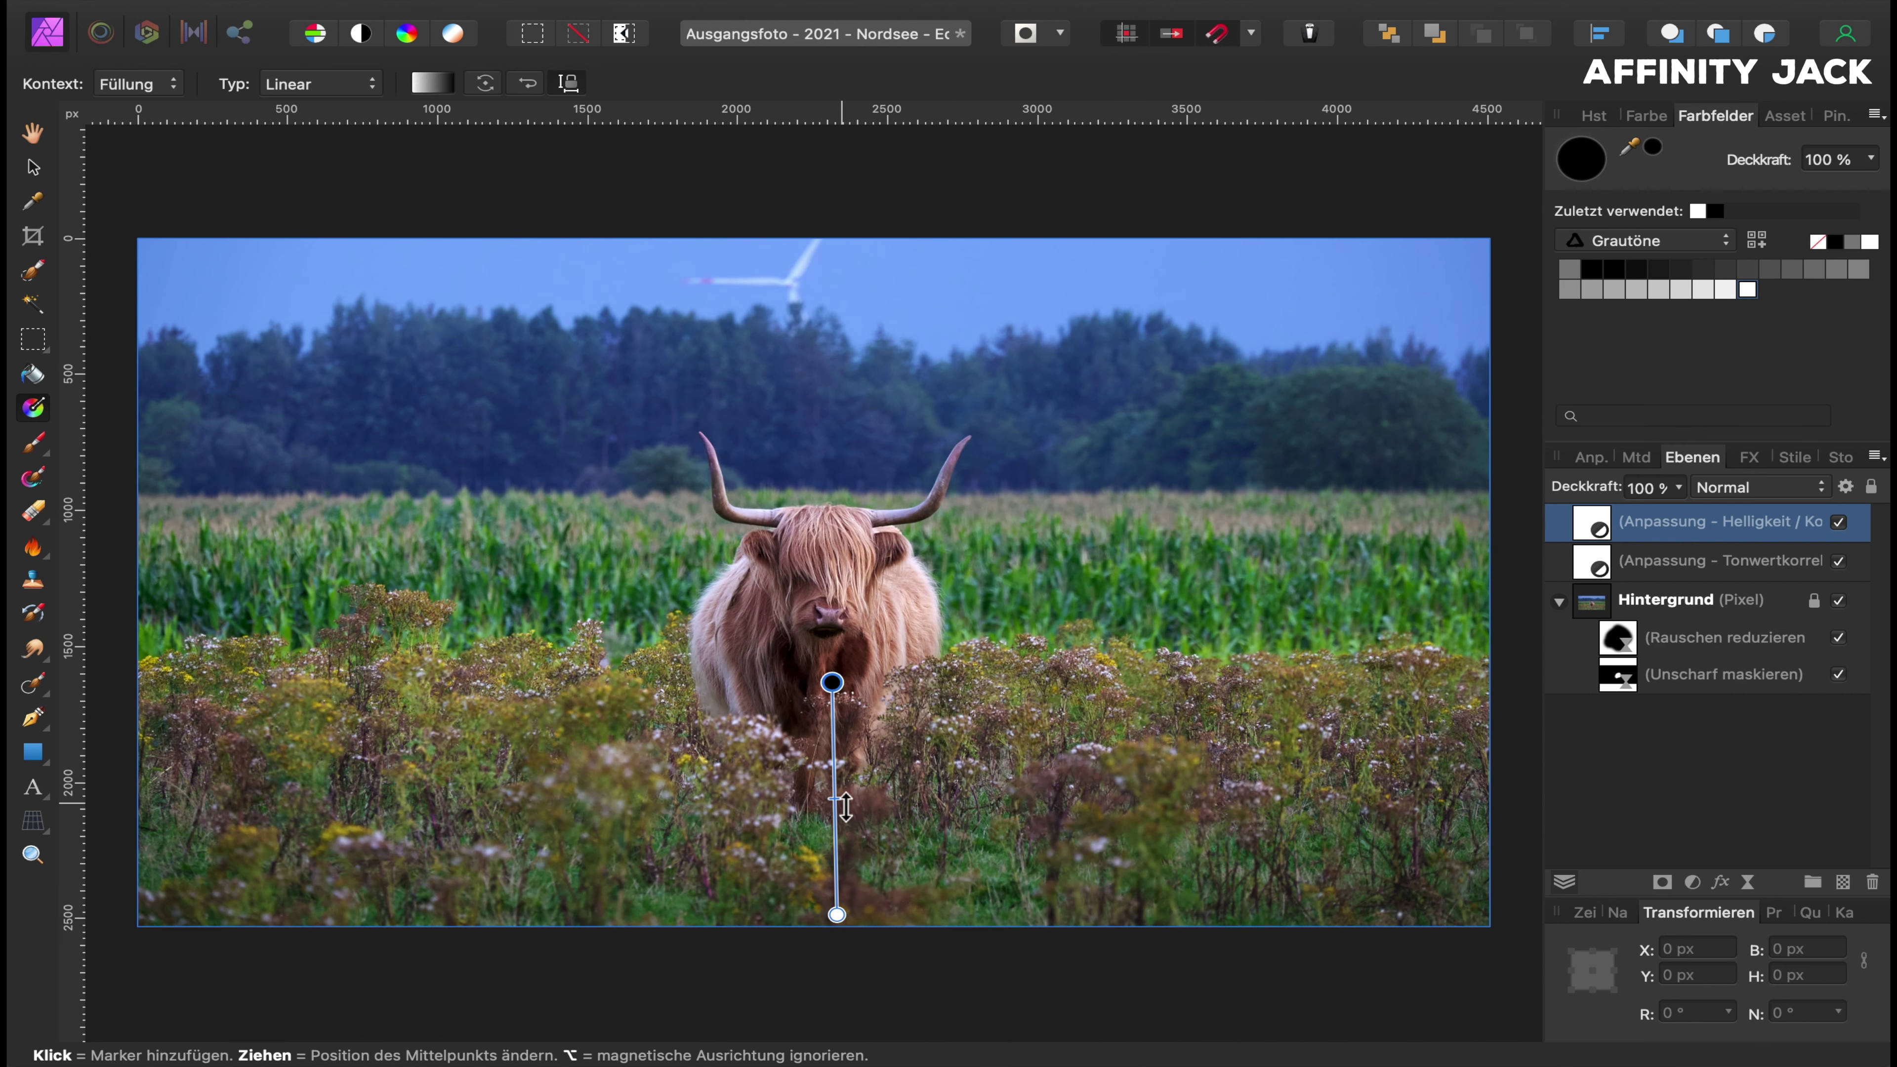
drag(834, 798, 843, 783)
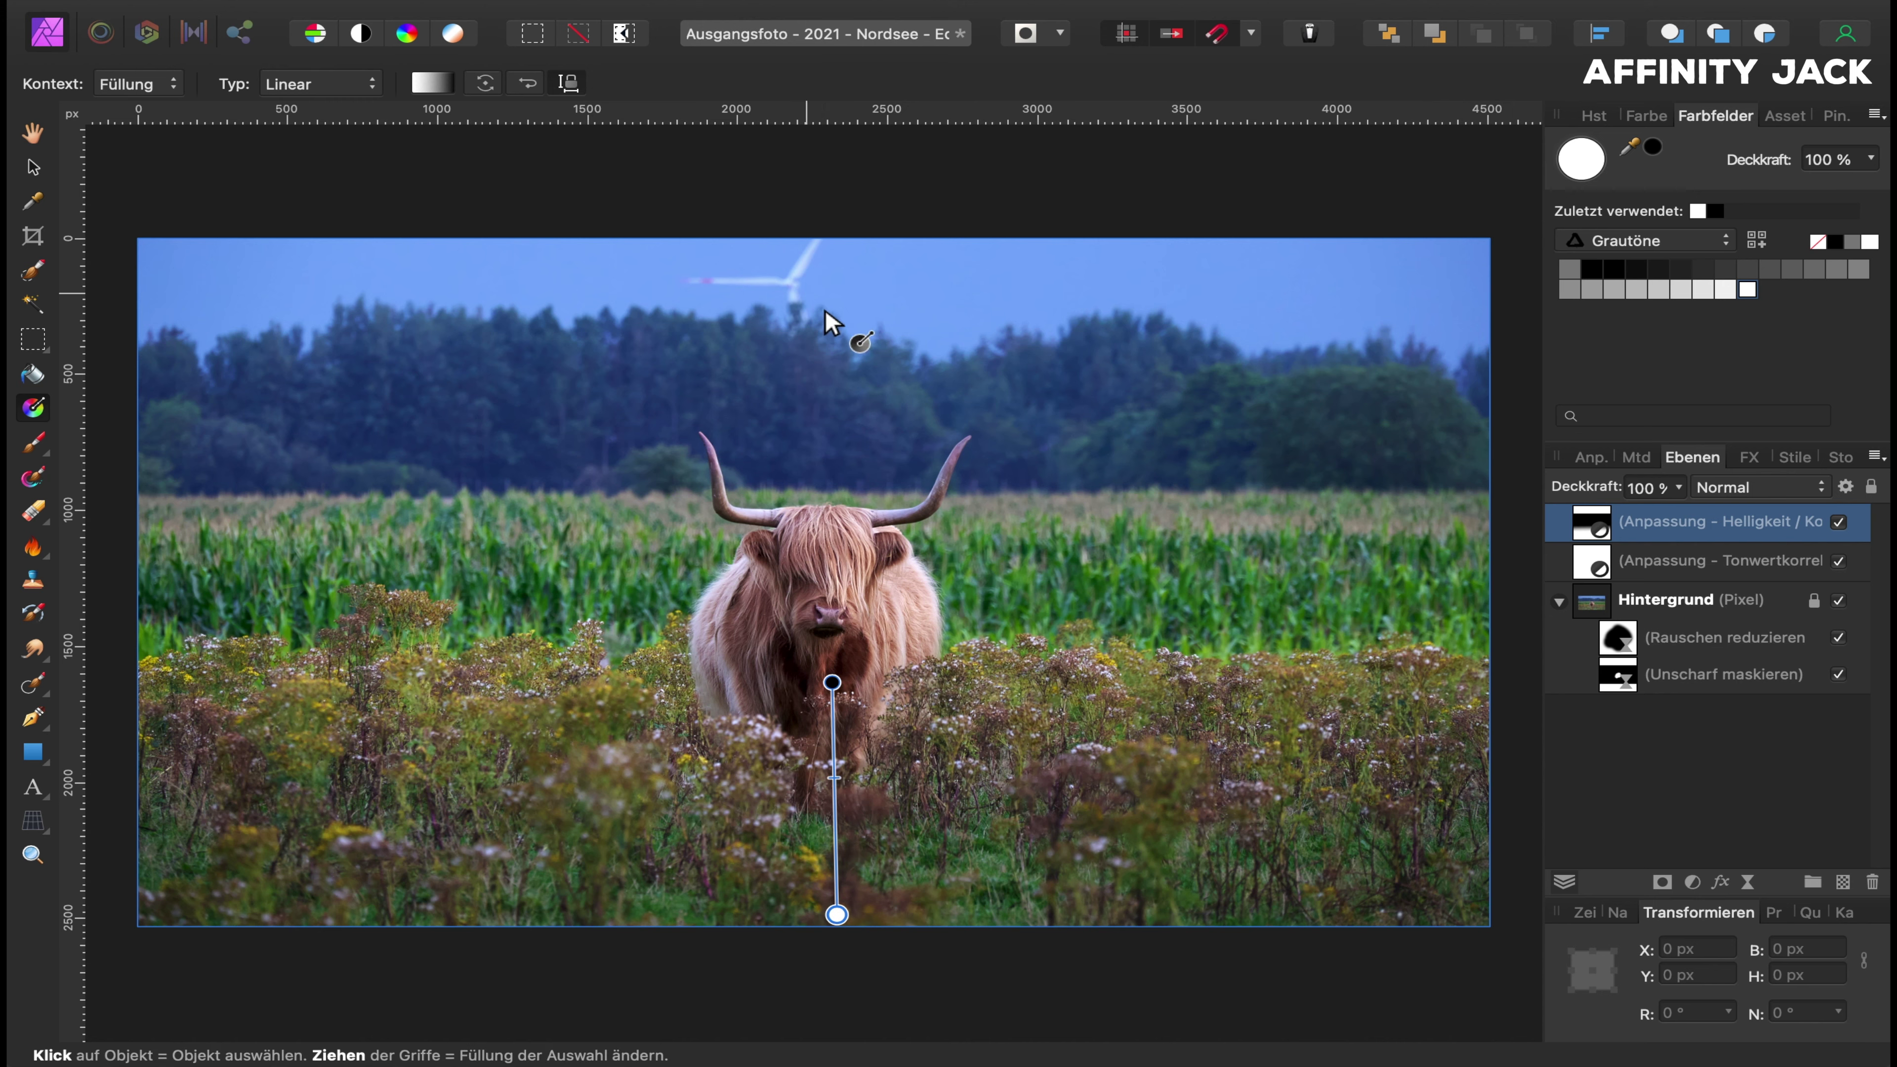
click(33, 132)
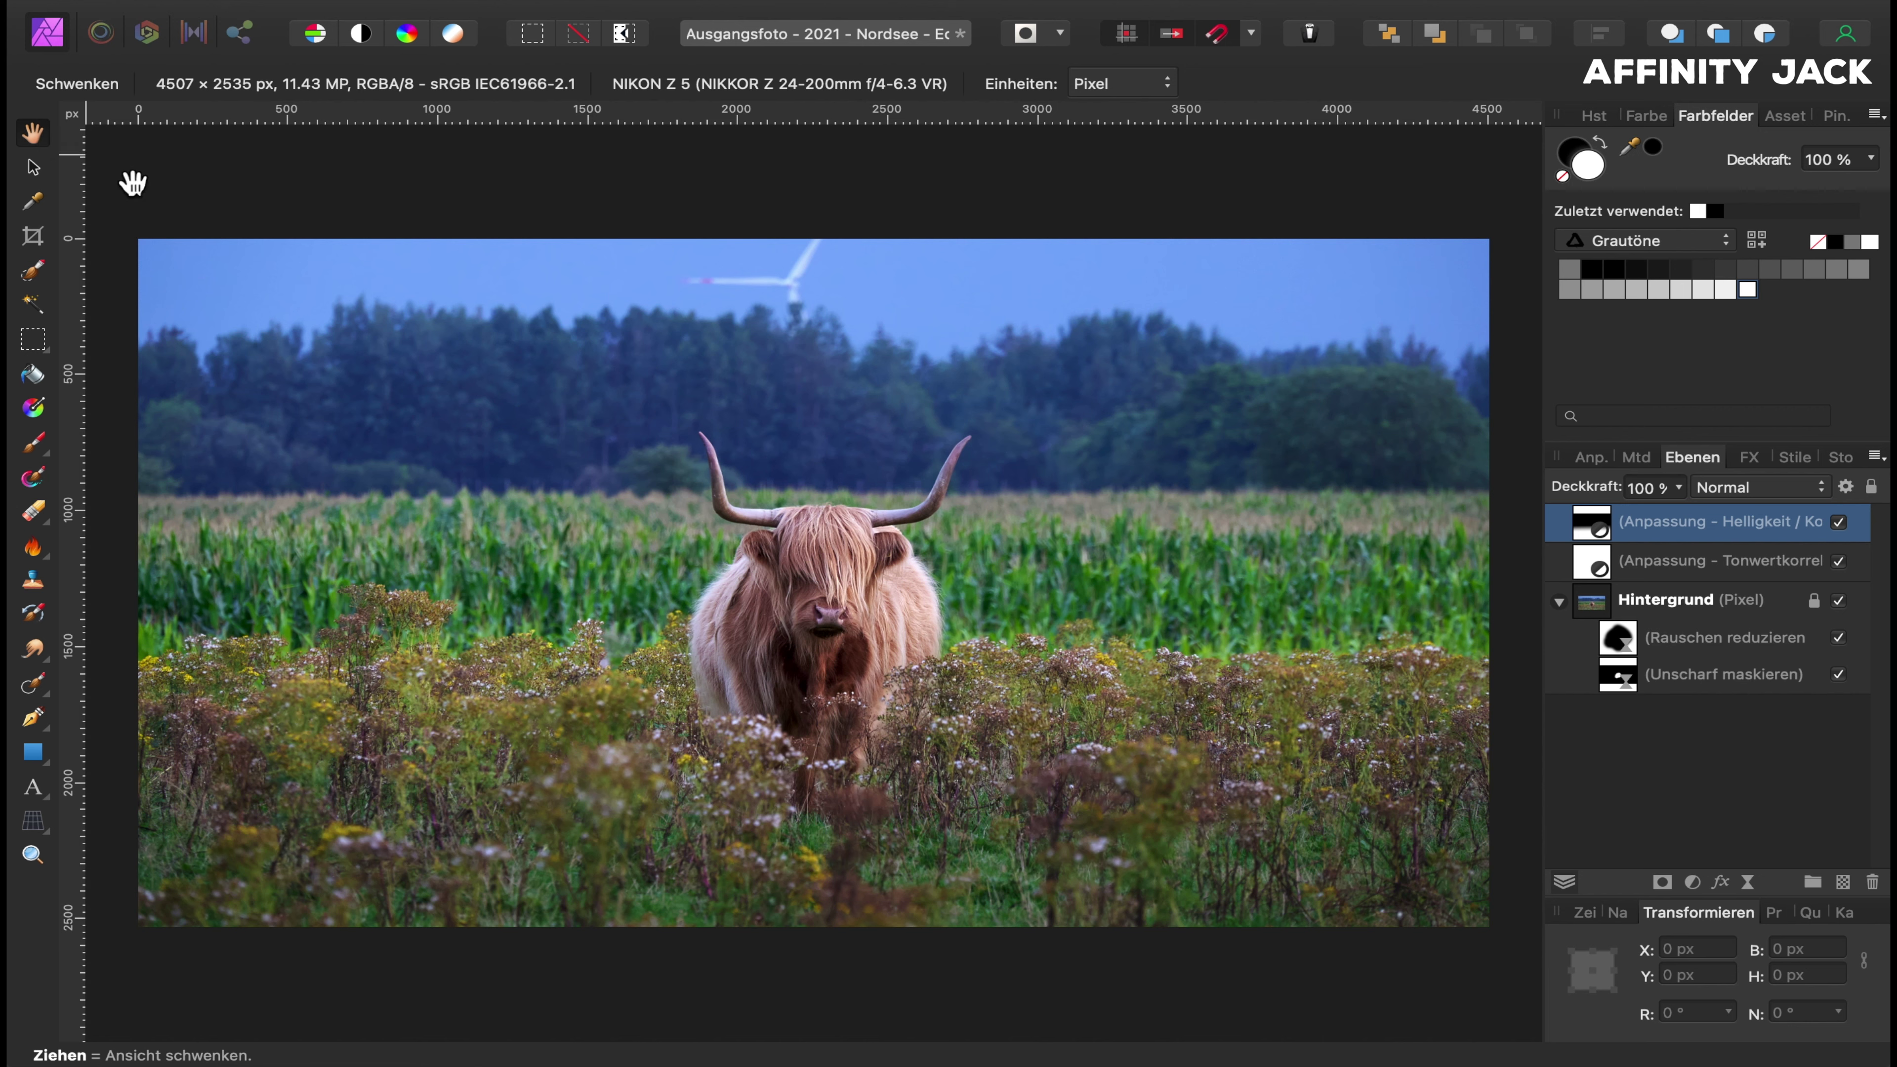
Add a new pixel layer and rename it Klonen.
click(1843, 882)
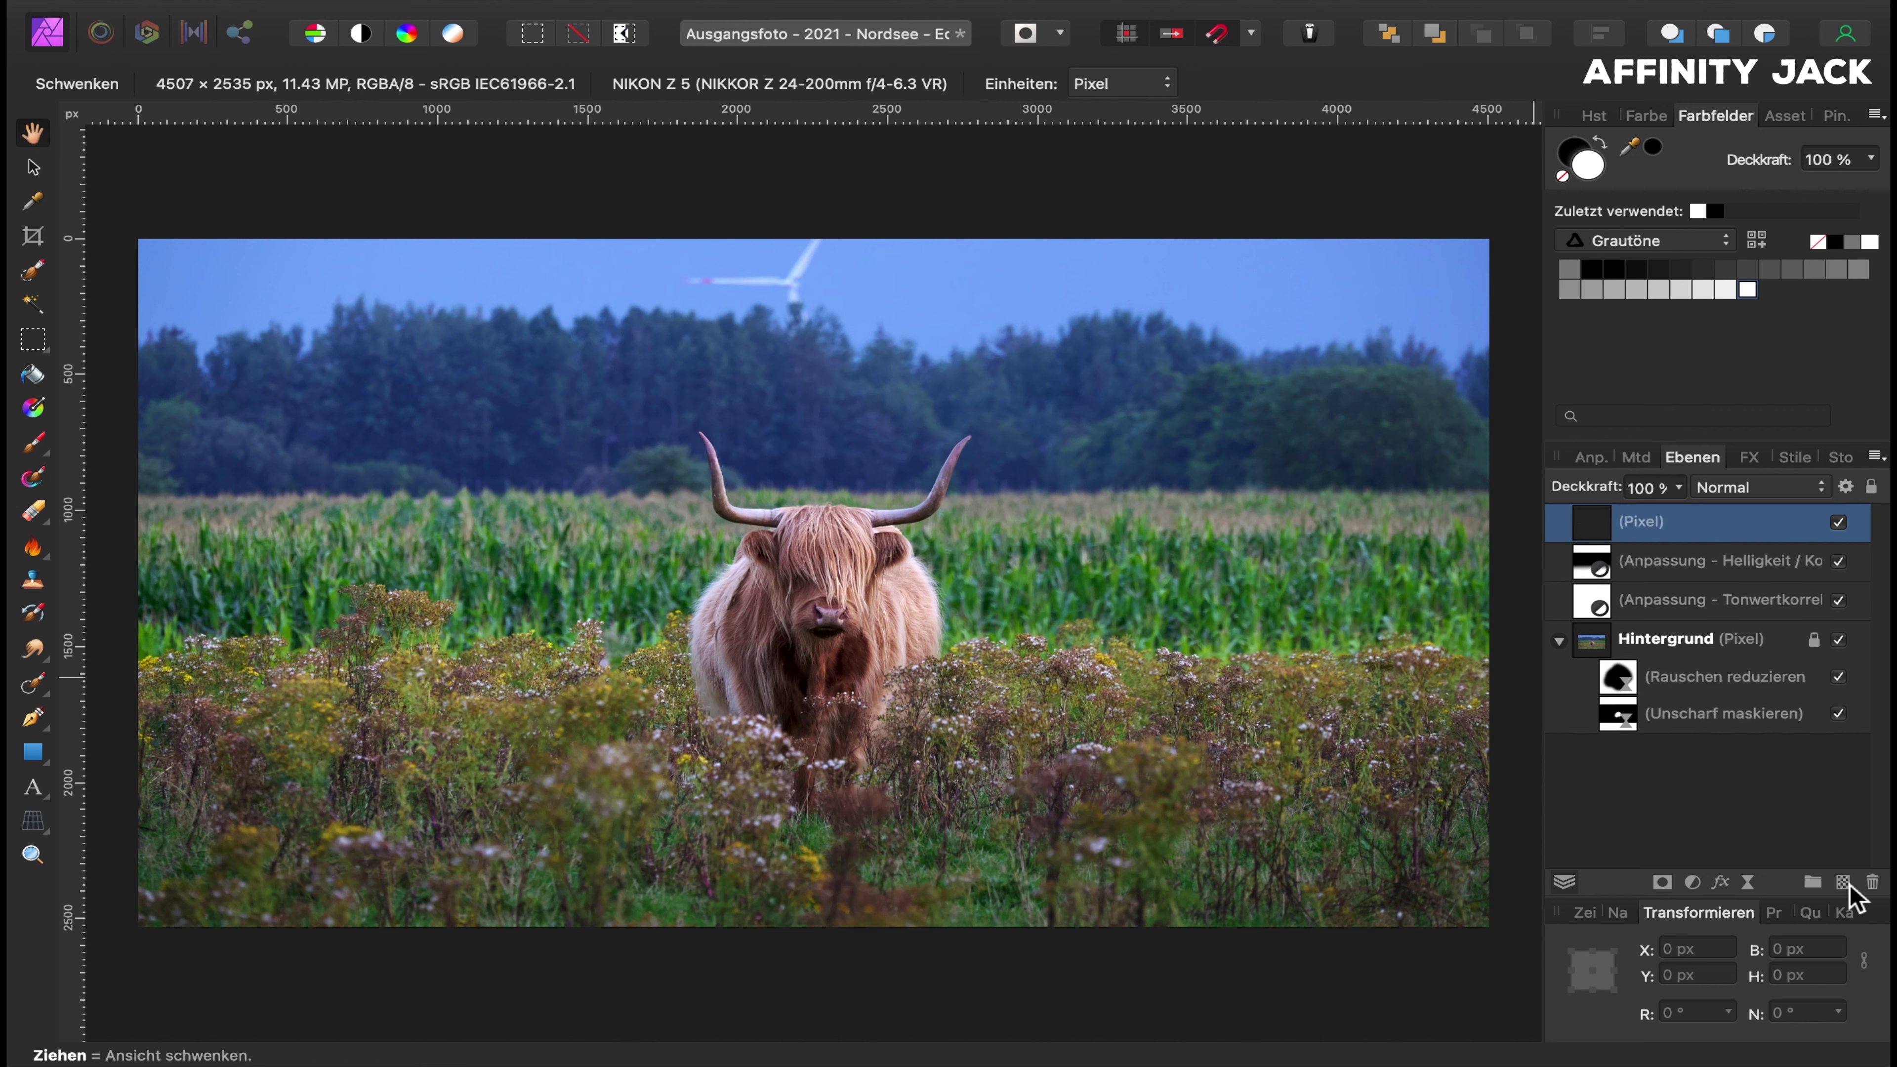
double_click(1647, 530)
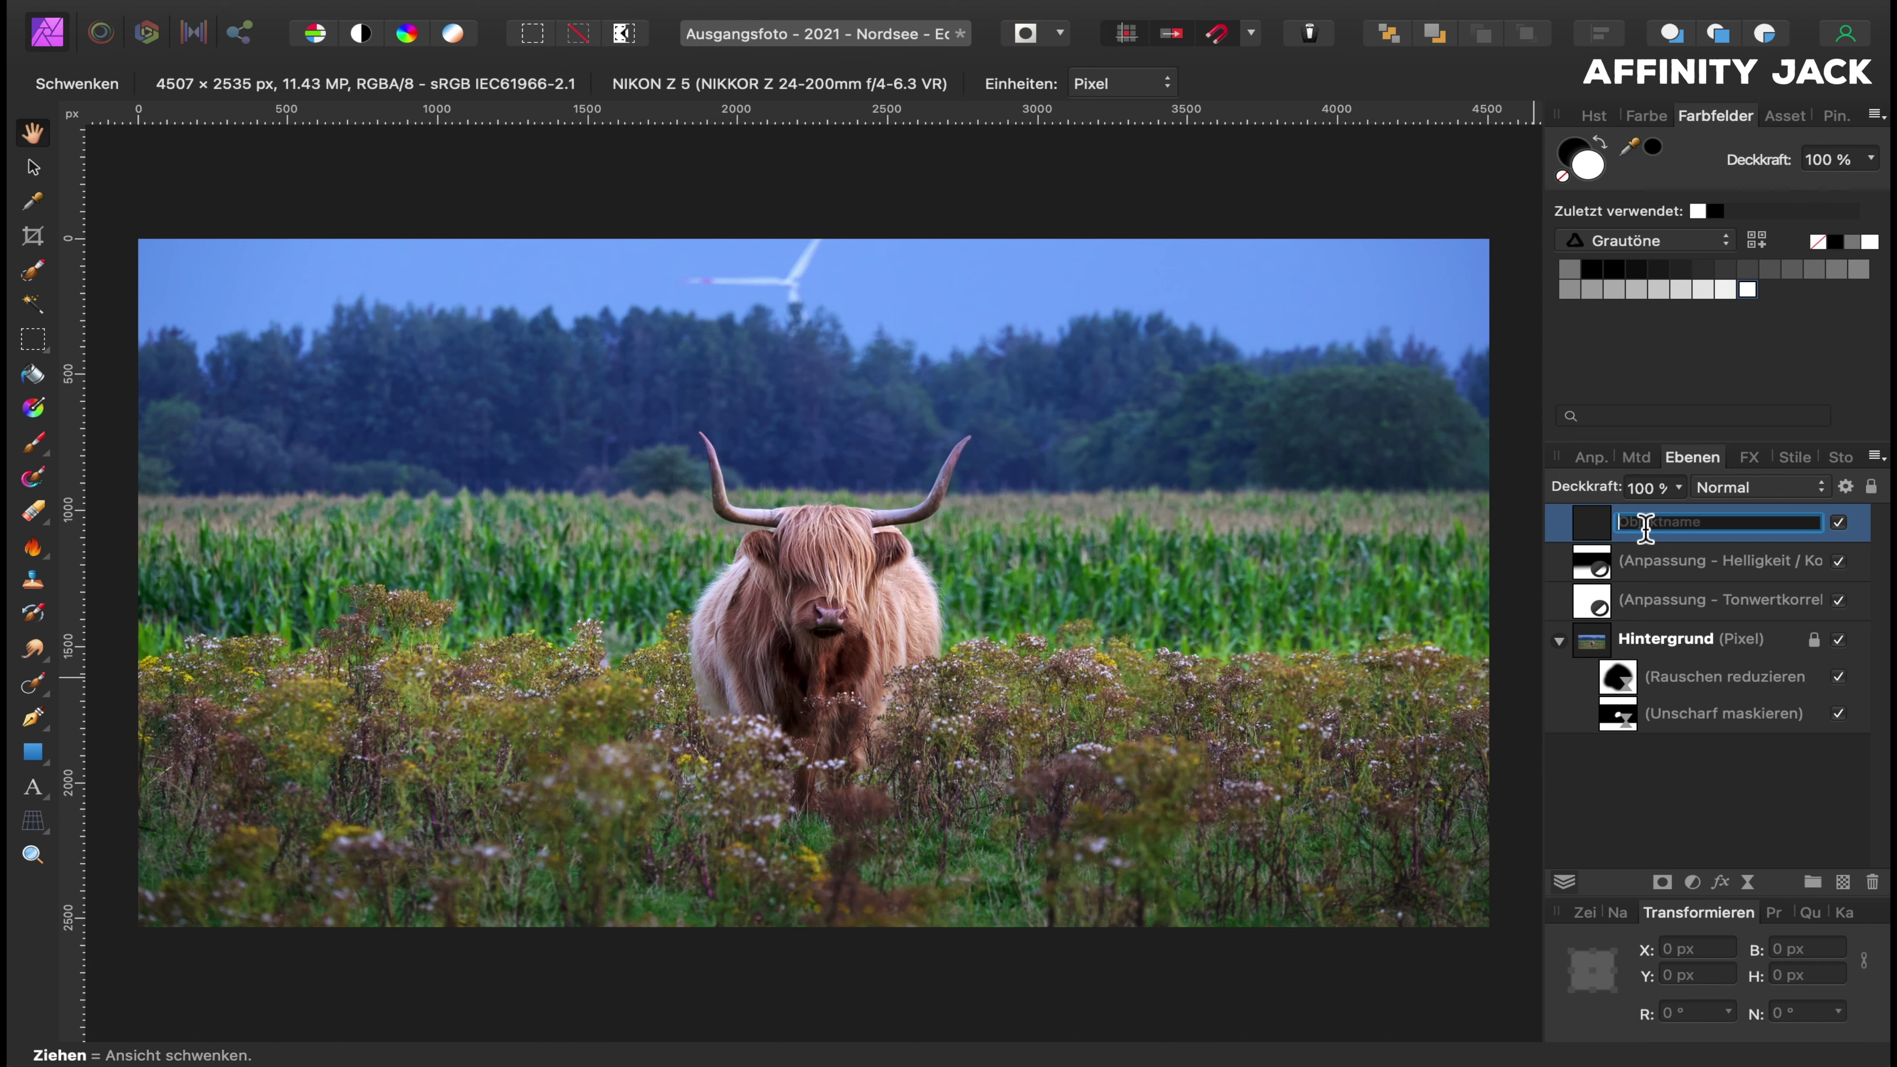
text(Klonen)
key(Return)
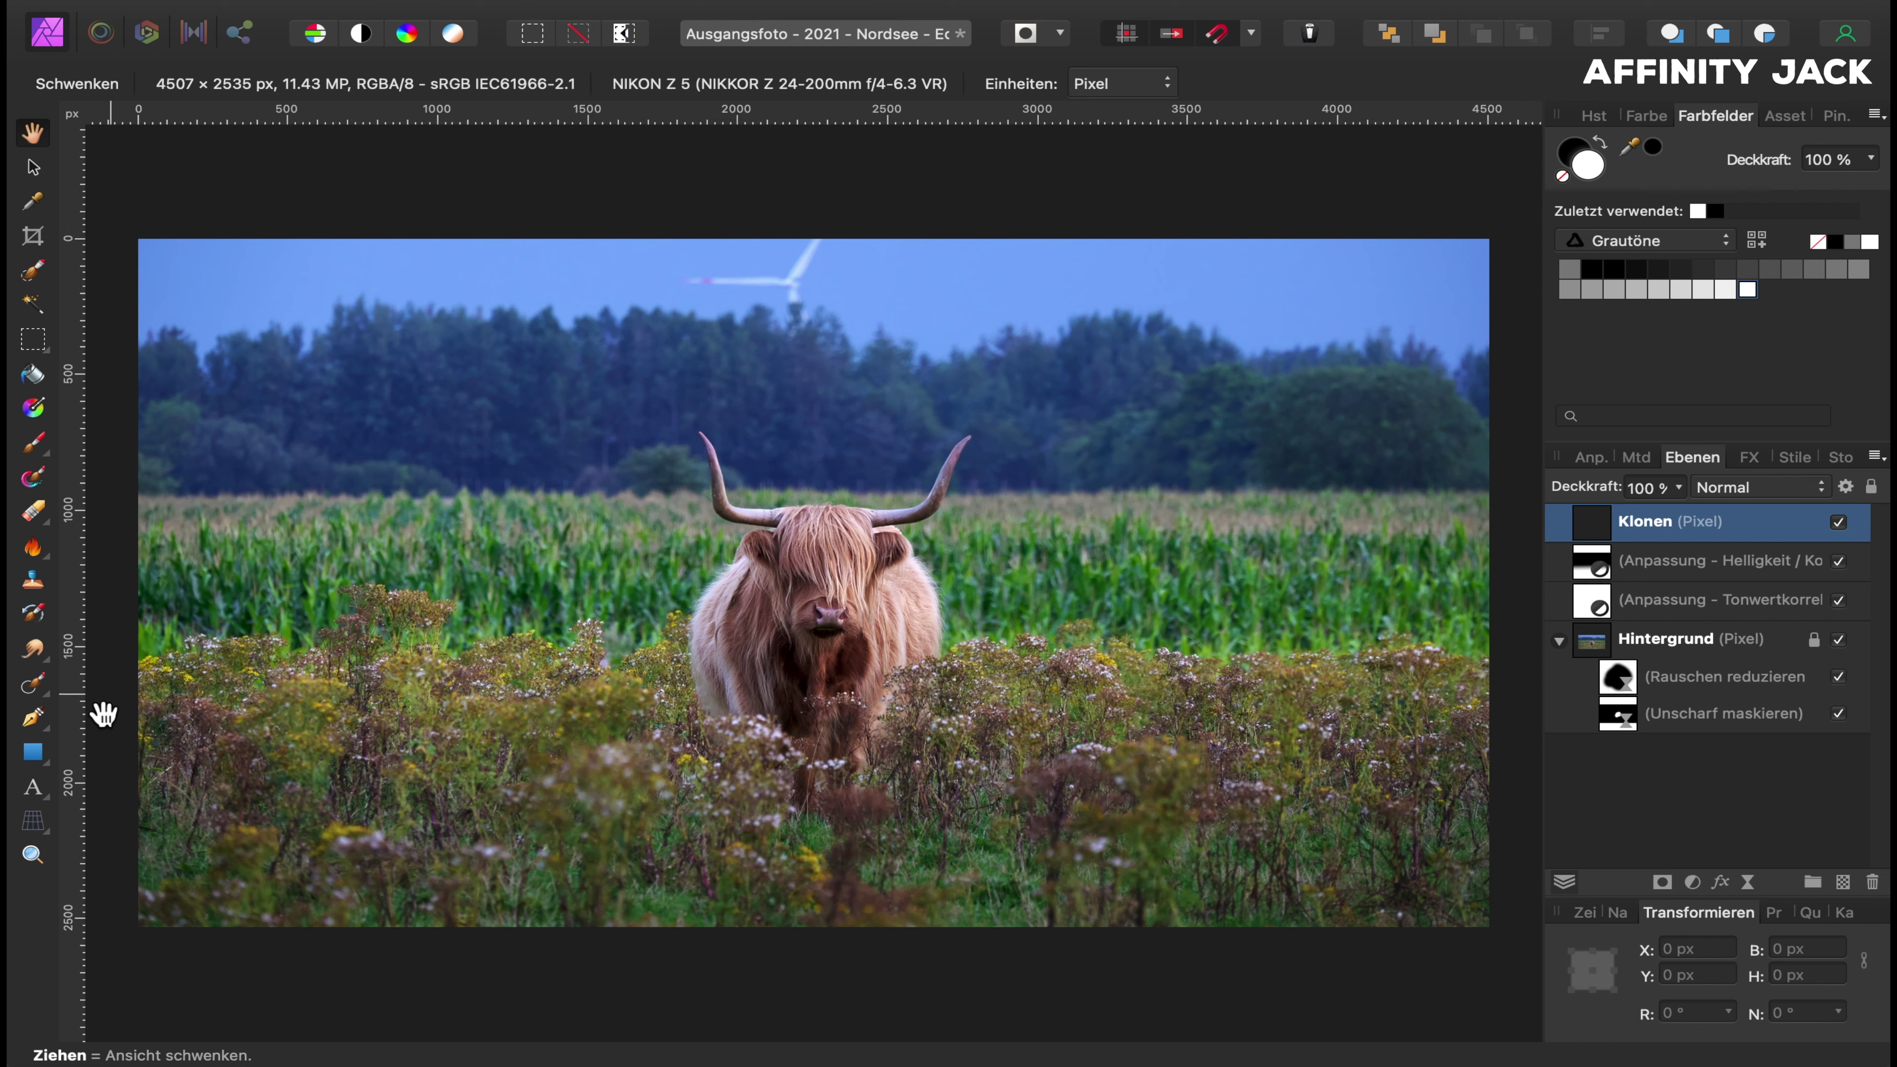
click(47, 701)
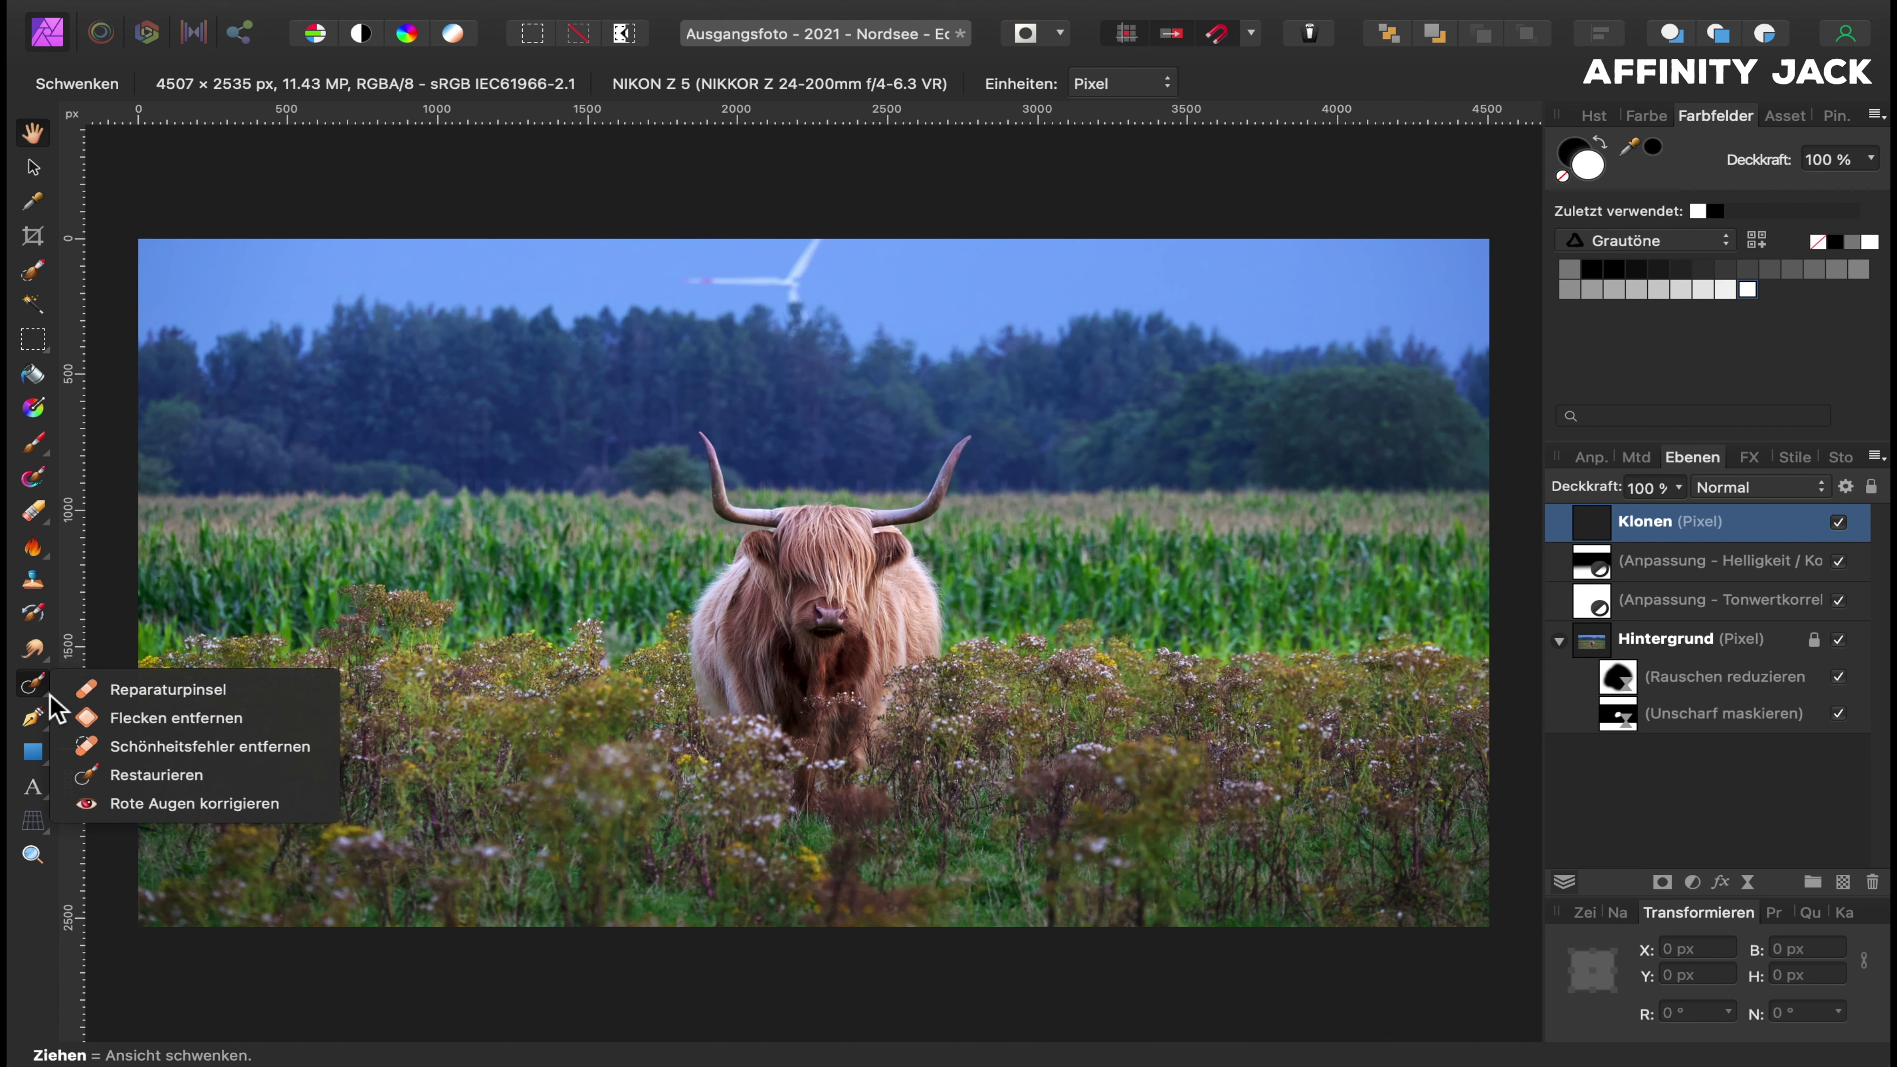
Inpaint away the wind turbine on the Klonen layer, sampling Current Layer & Below.
click(149, 775)
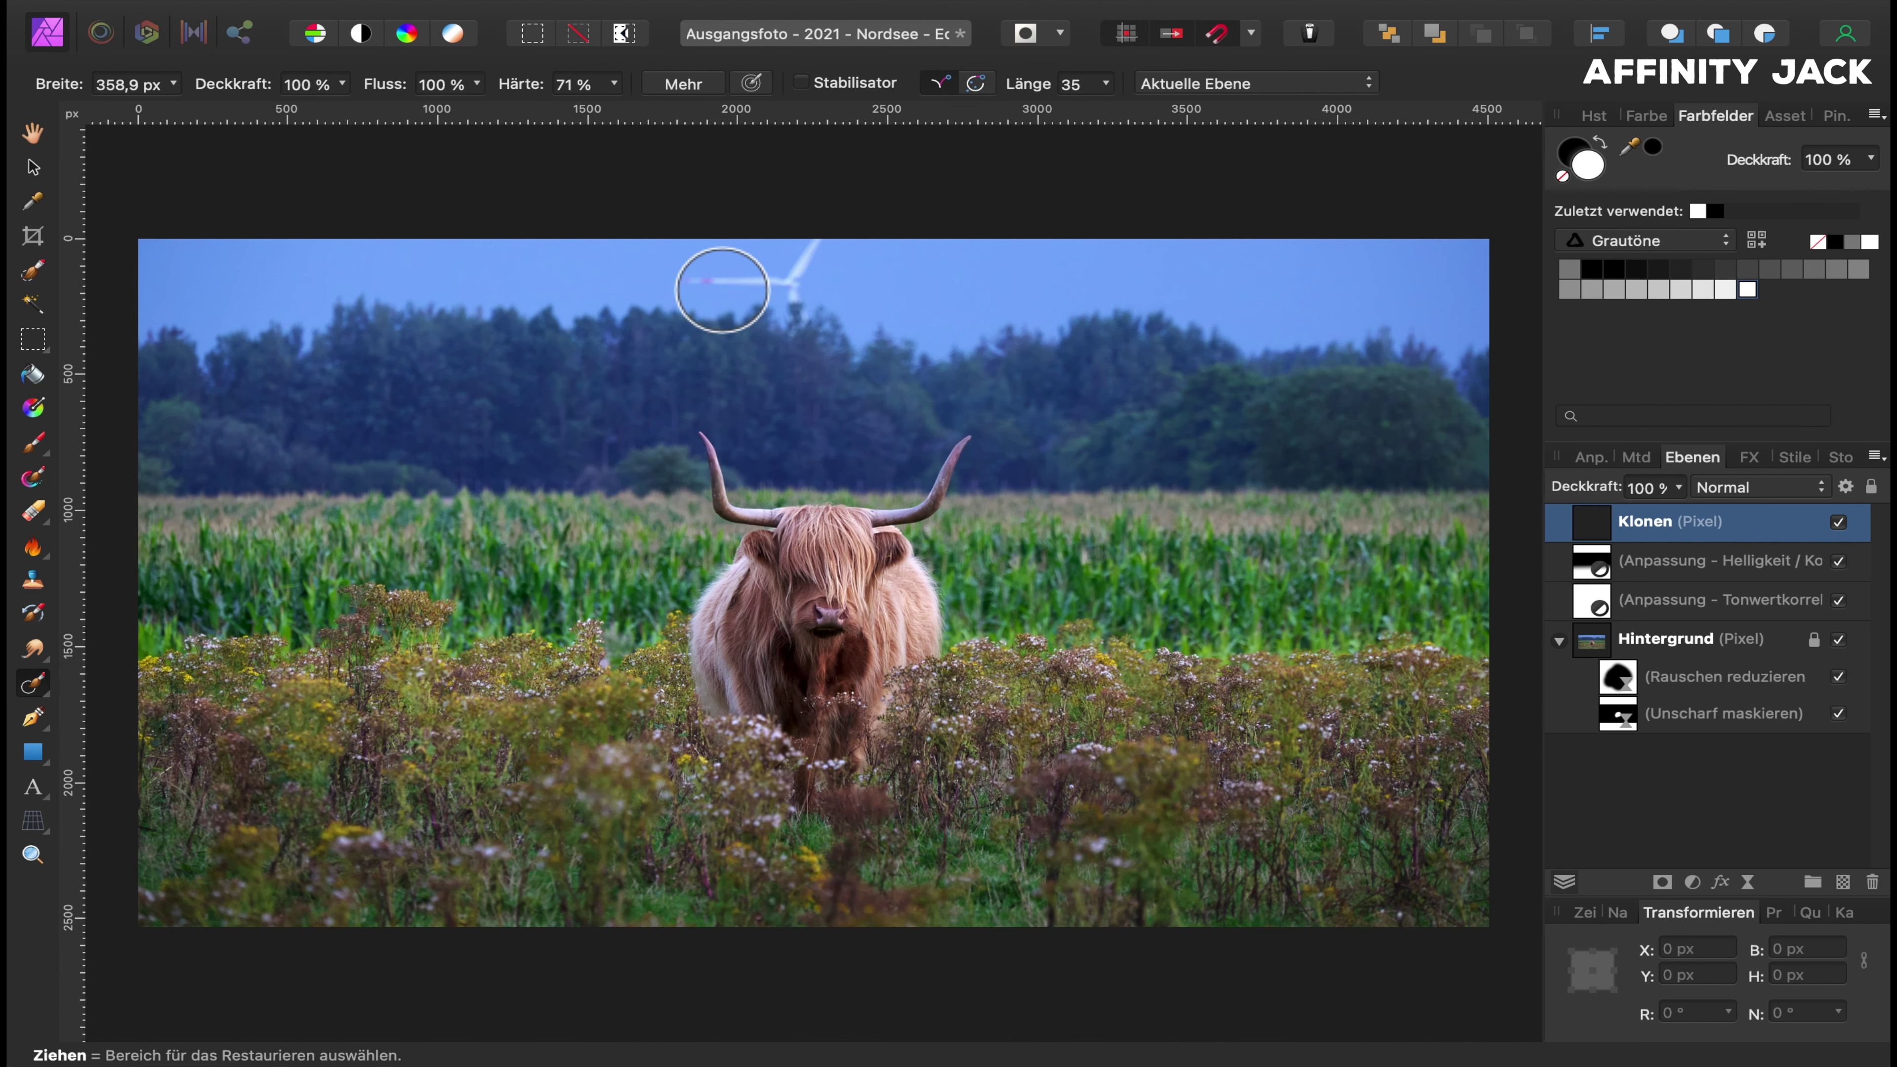
click(1179, 83)
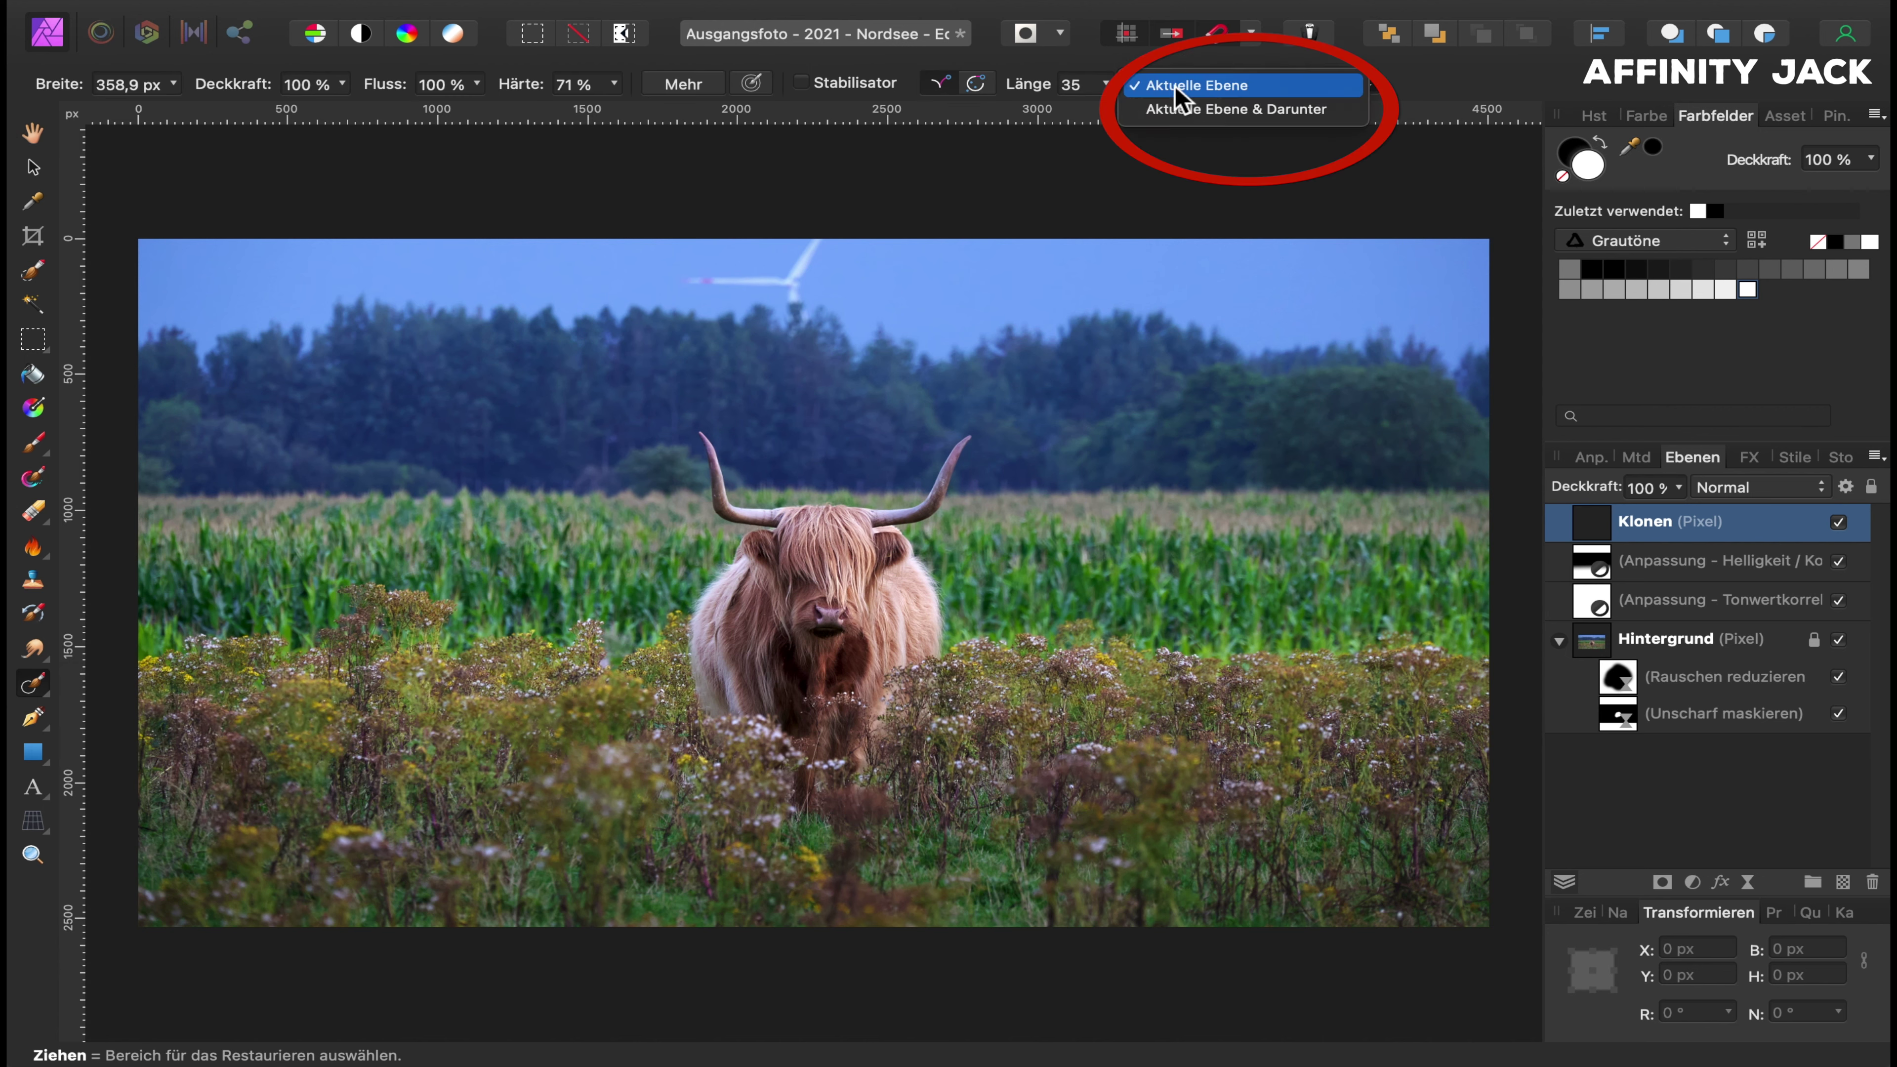
click(1189, 110)
drag(758, 280, 721, 280)
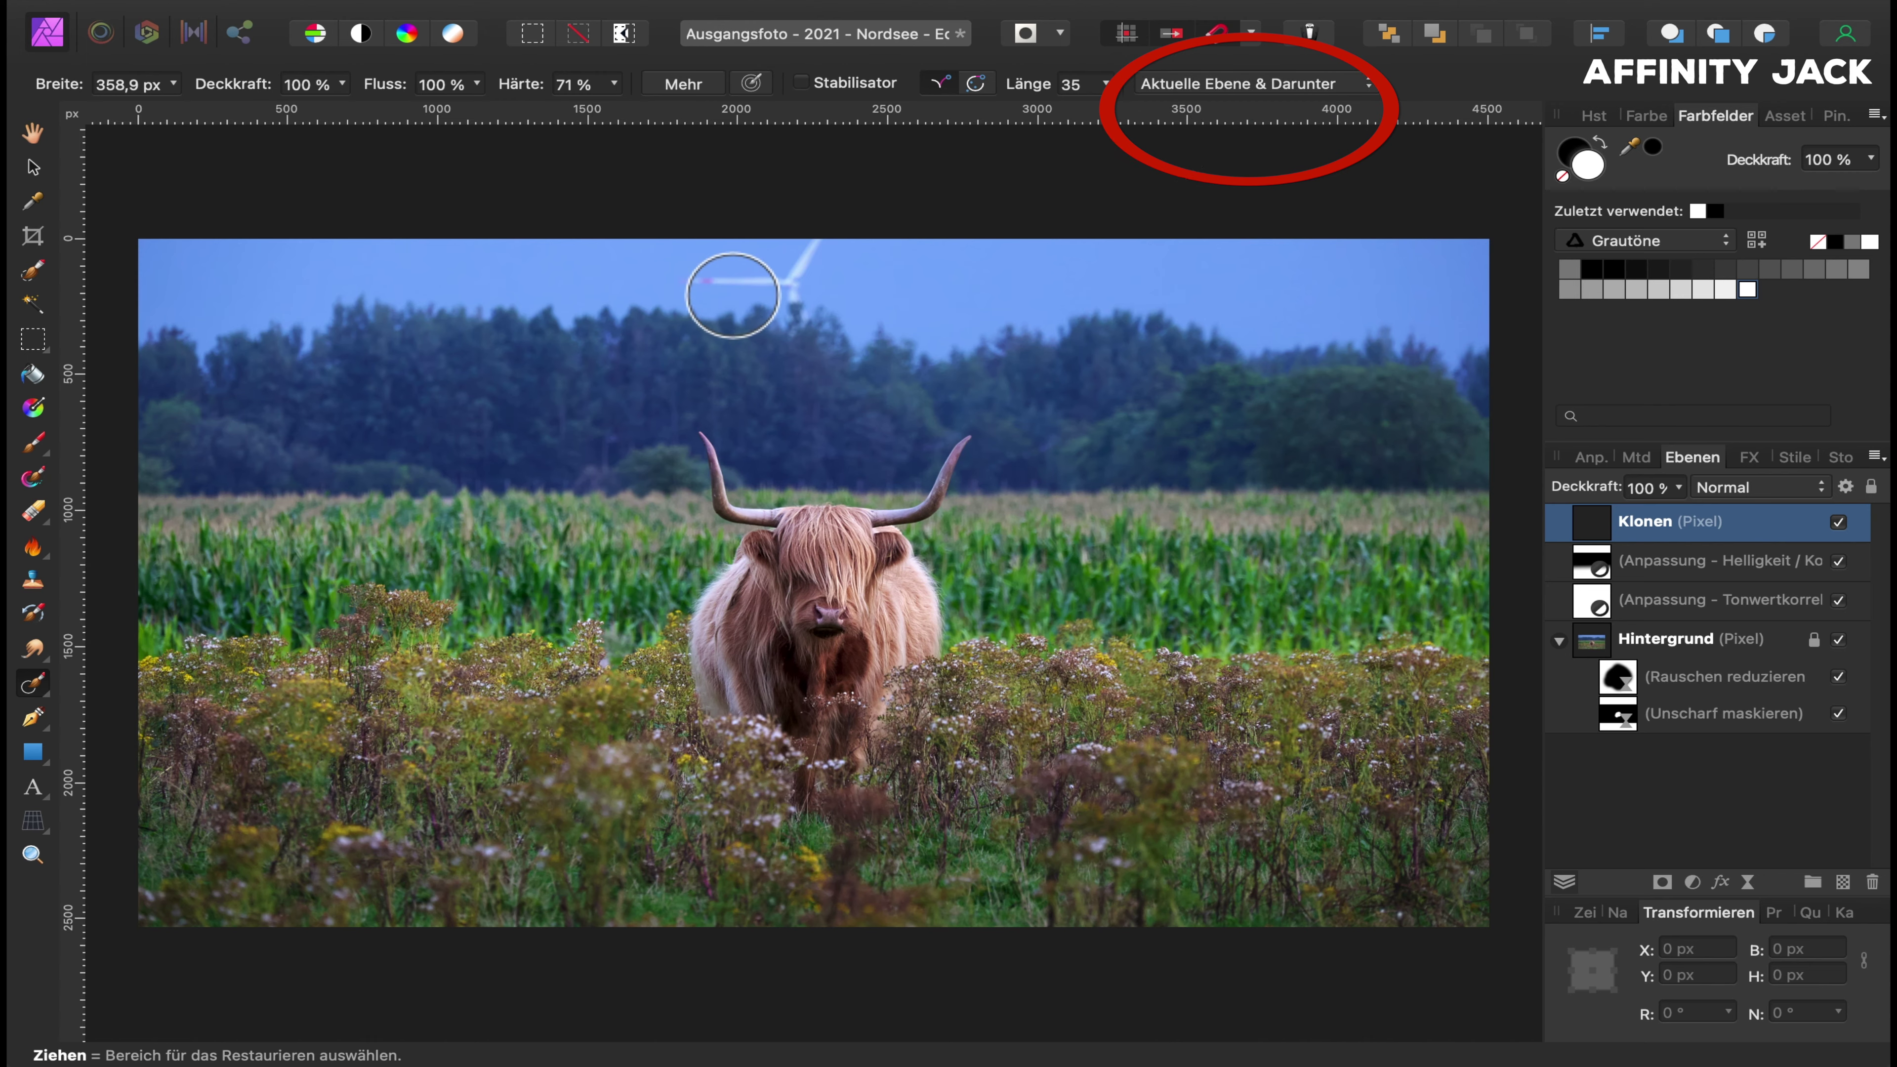
drag(841, 275, 808, 320)
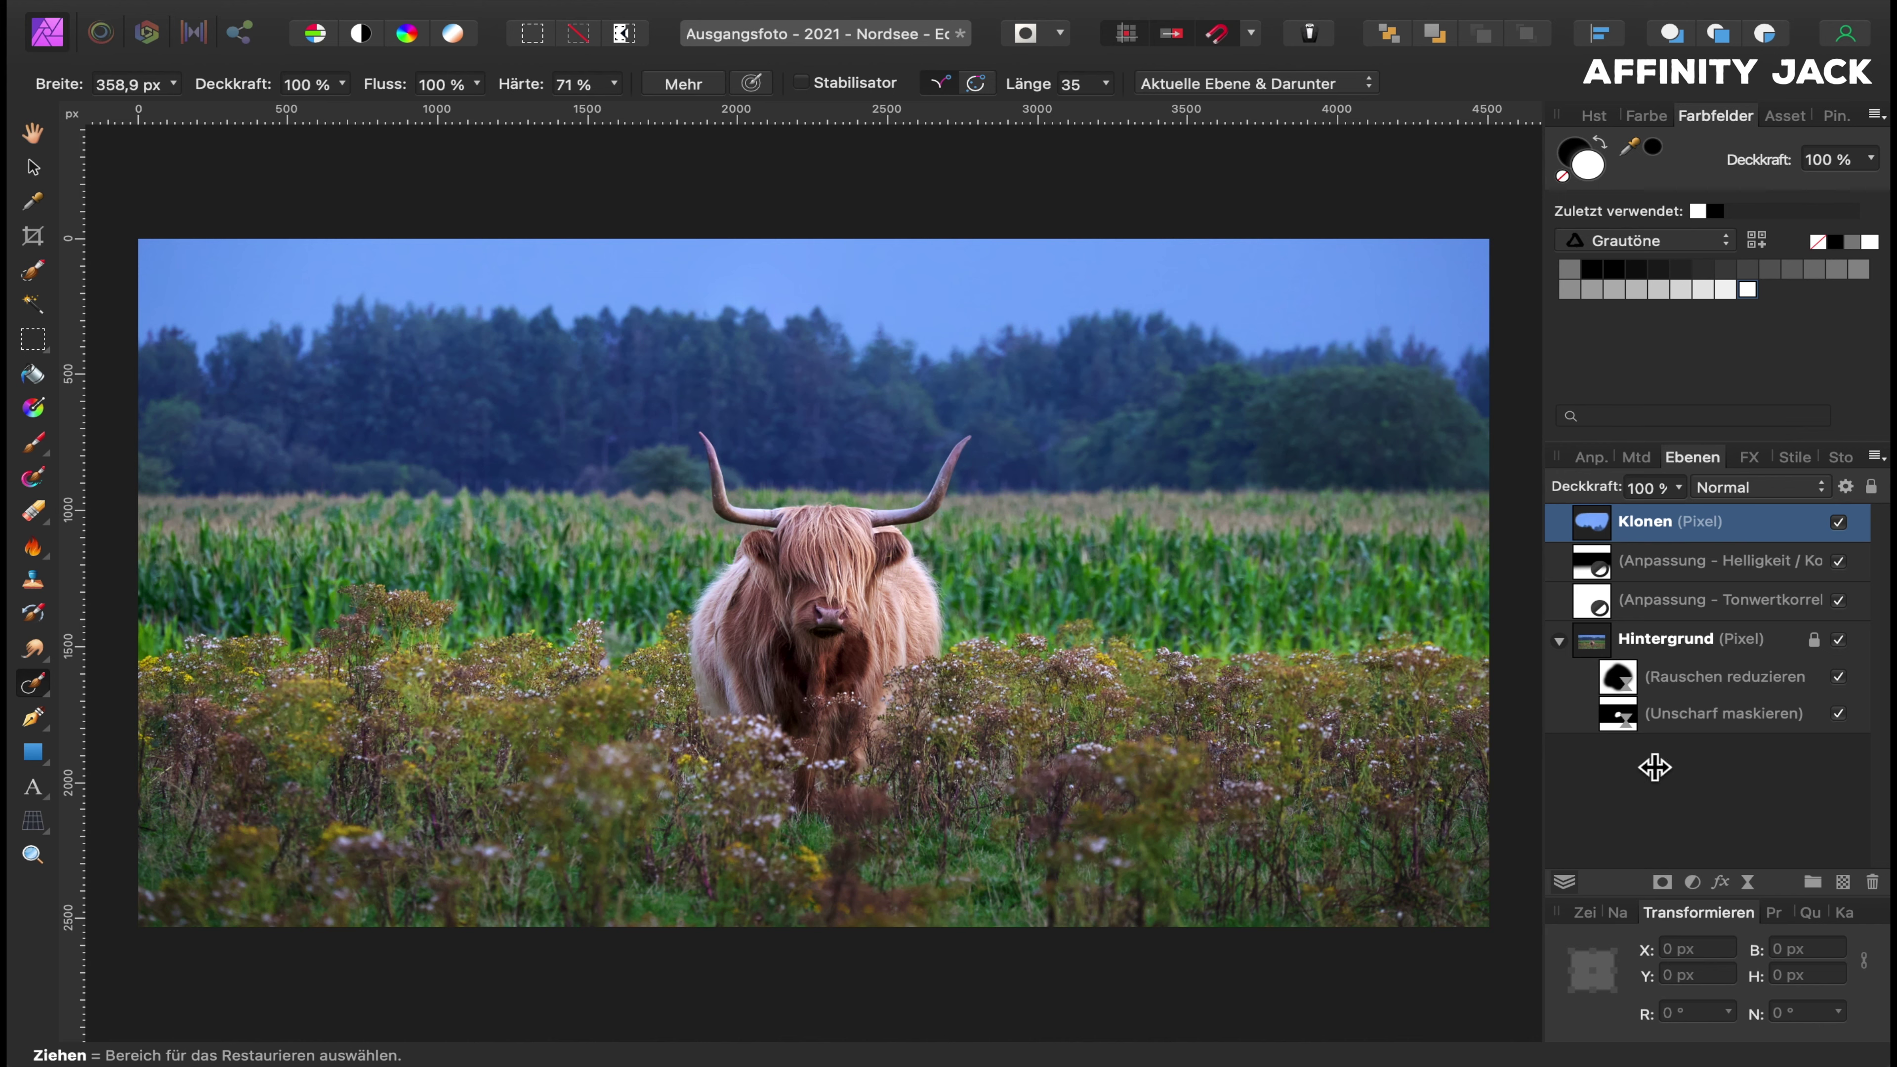
click(1693, 883)
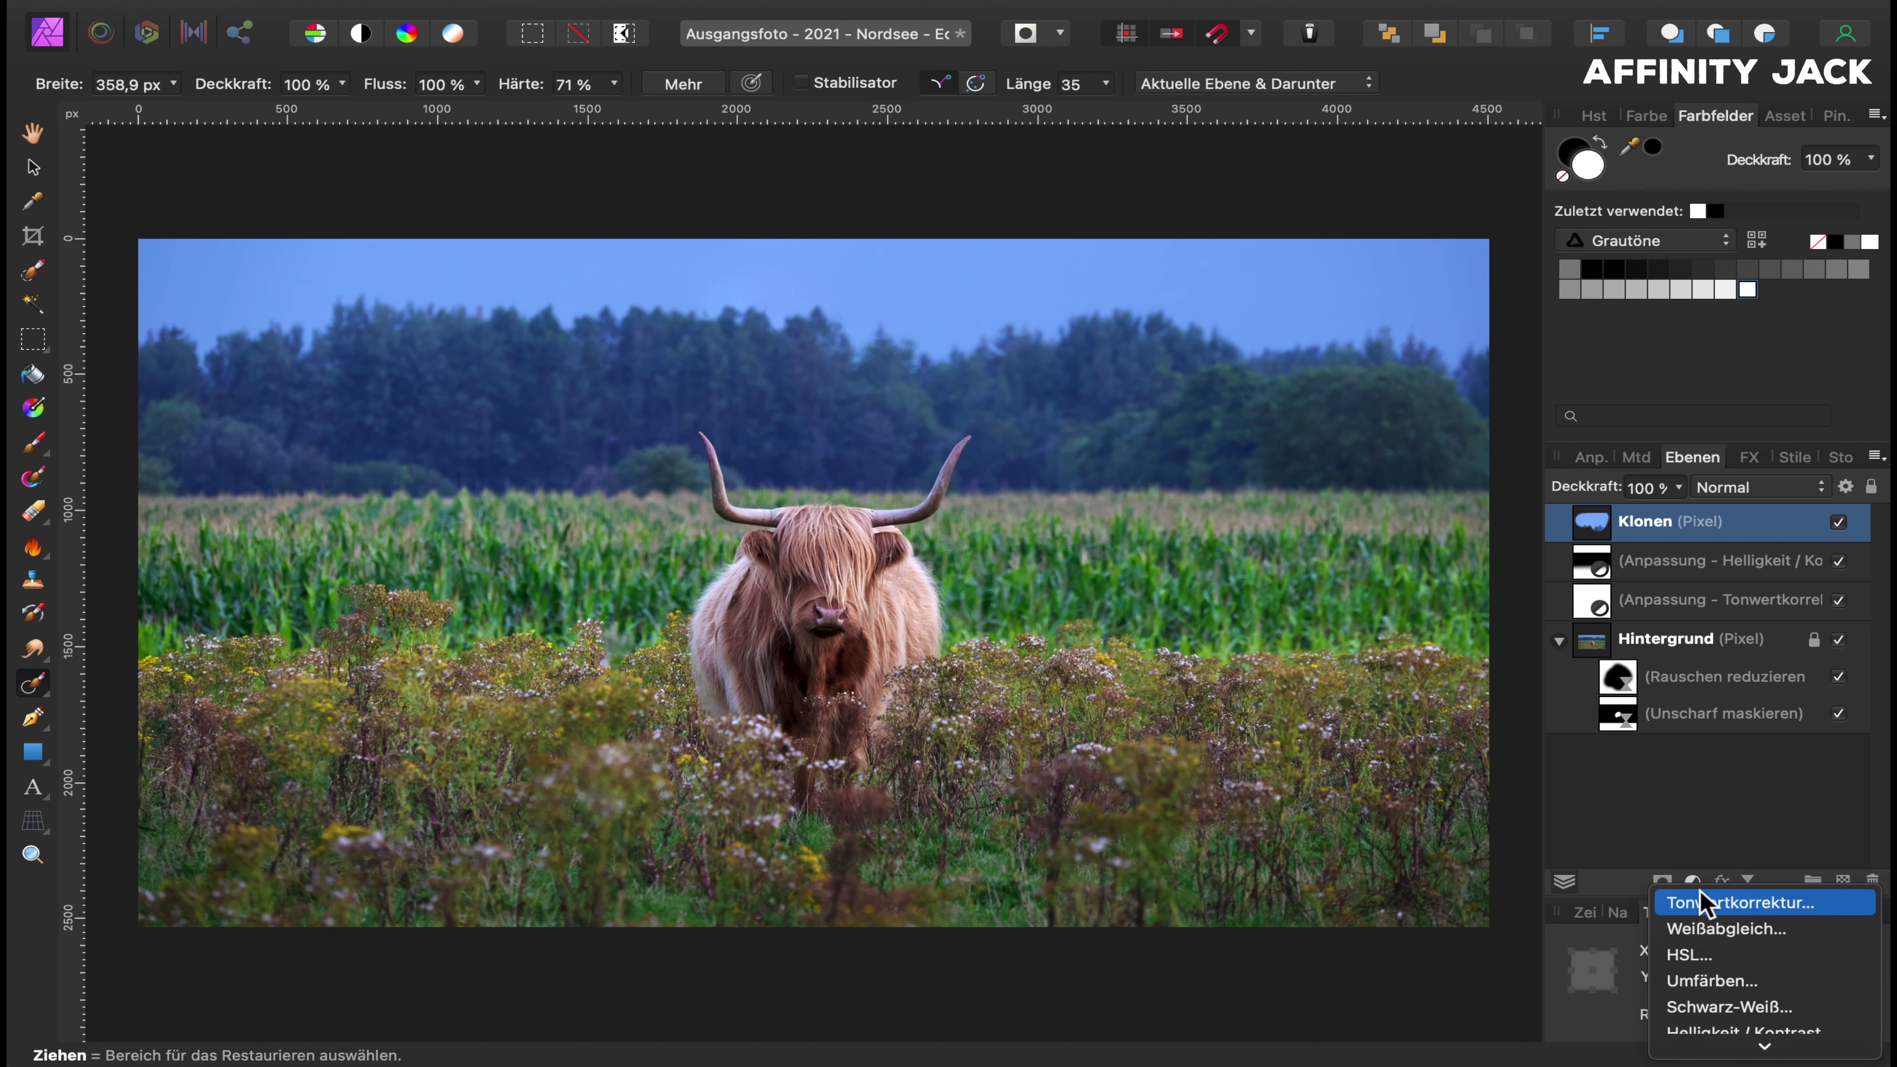
Add a Gradationskurven adjustment with a gentle S-curve: midpoint anchored, highlights raised, shadows lowered.
scroll(1706, 953, down, 5)
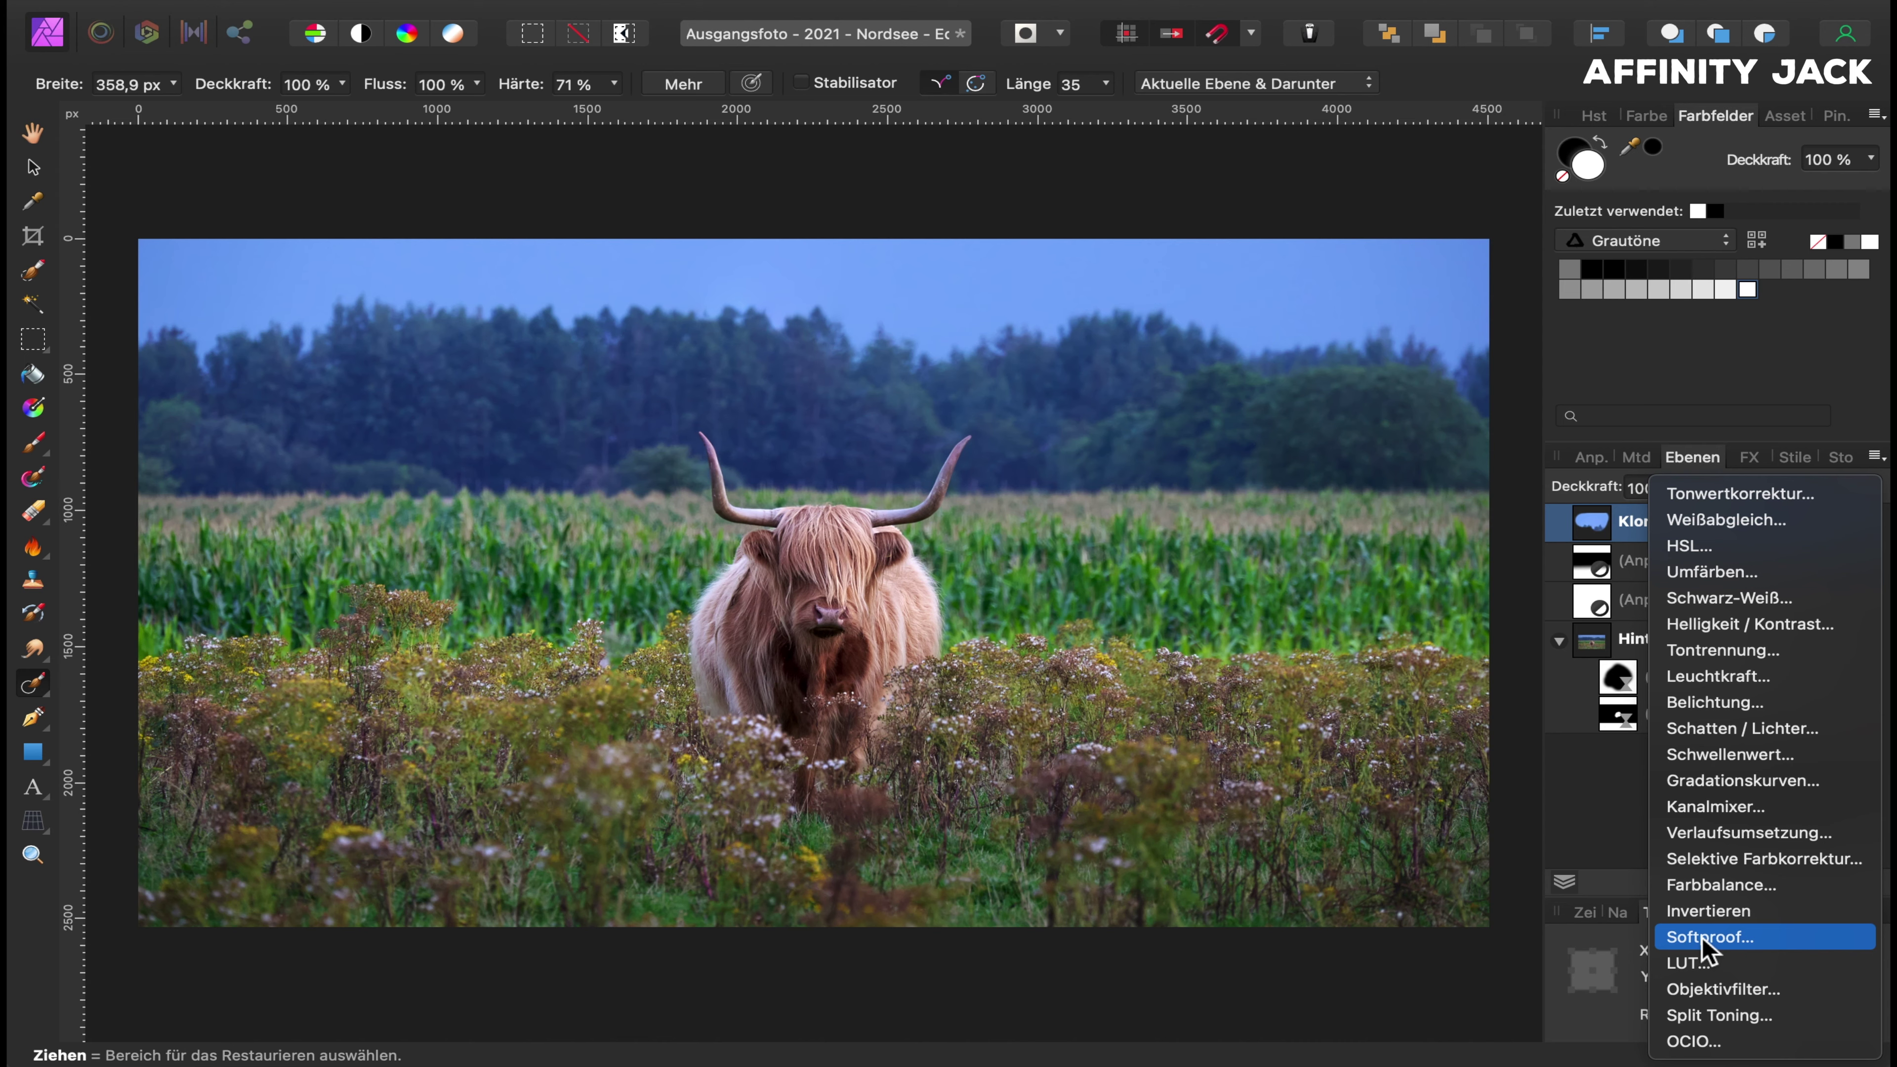
click(1712, 784)
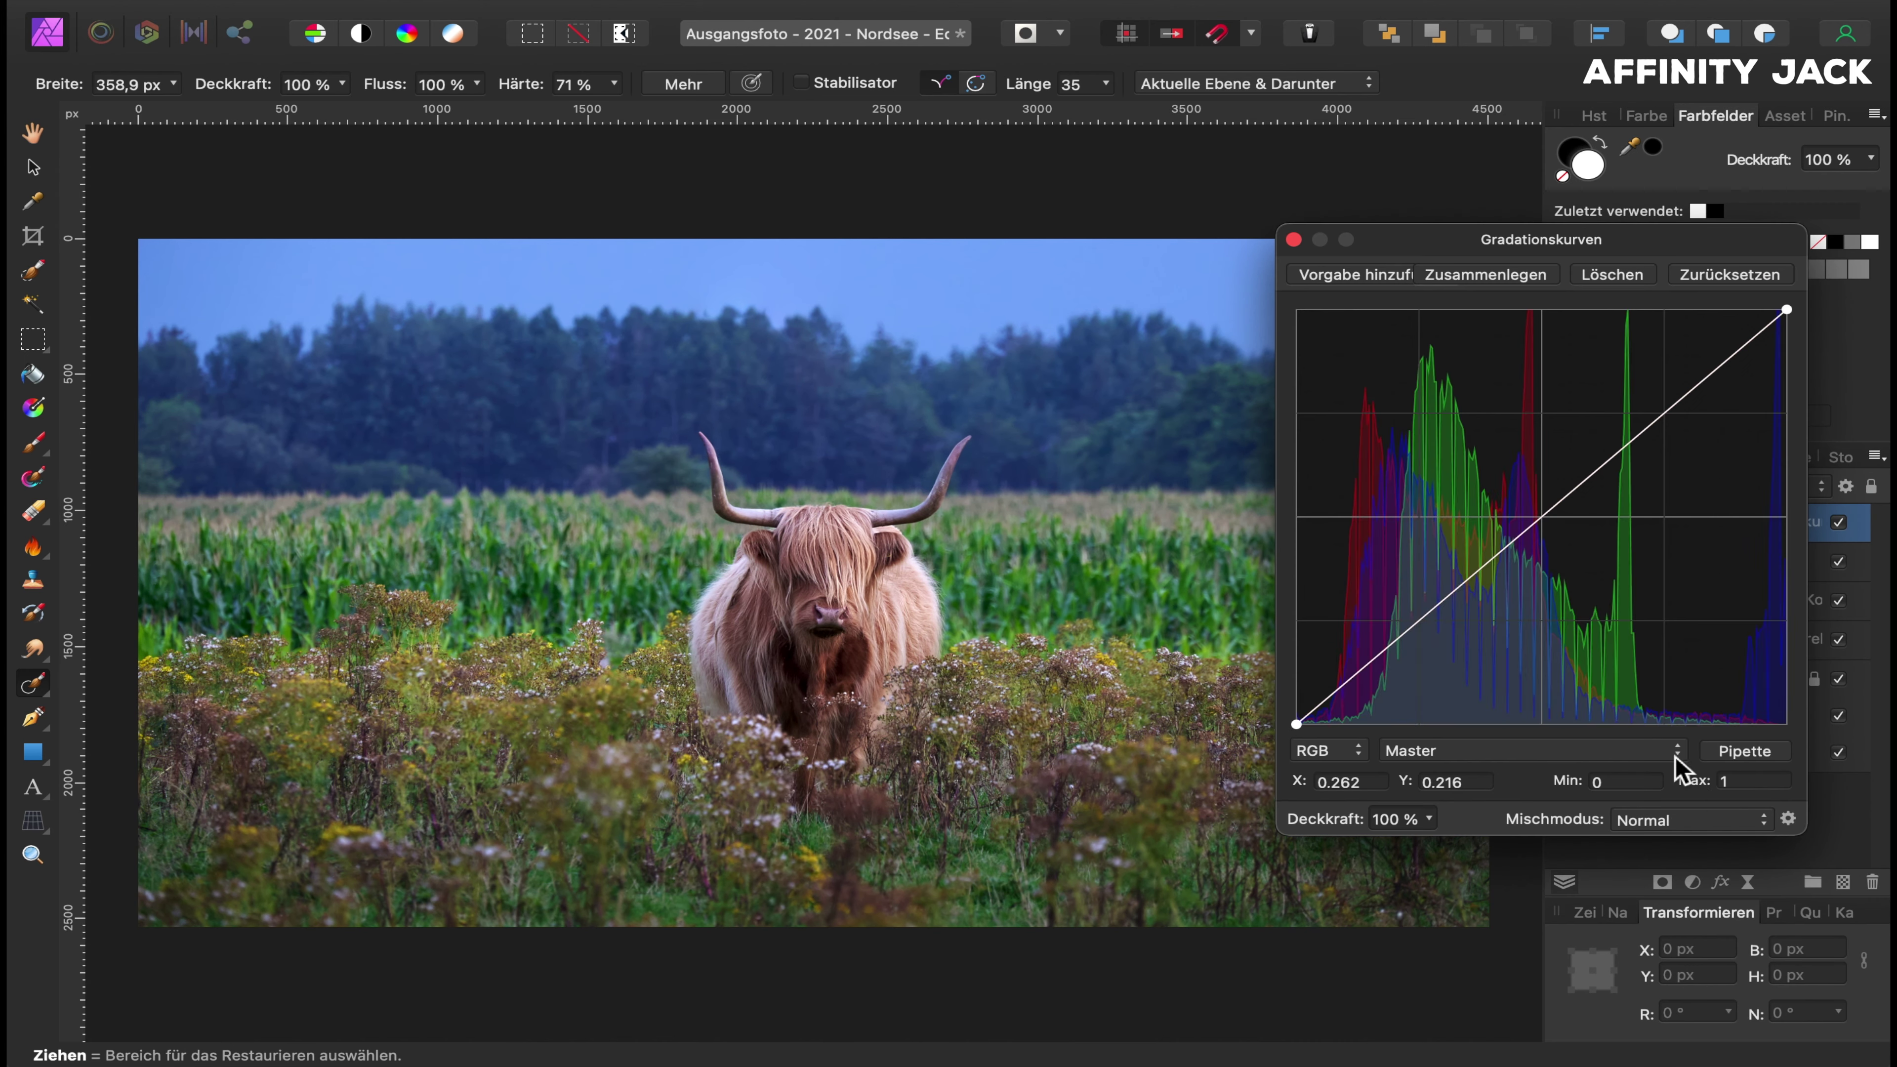
click(1542, 519)
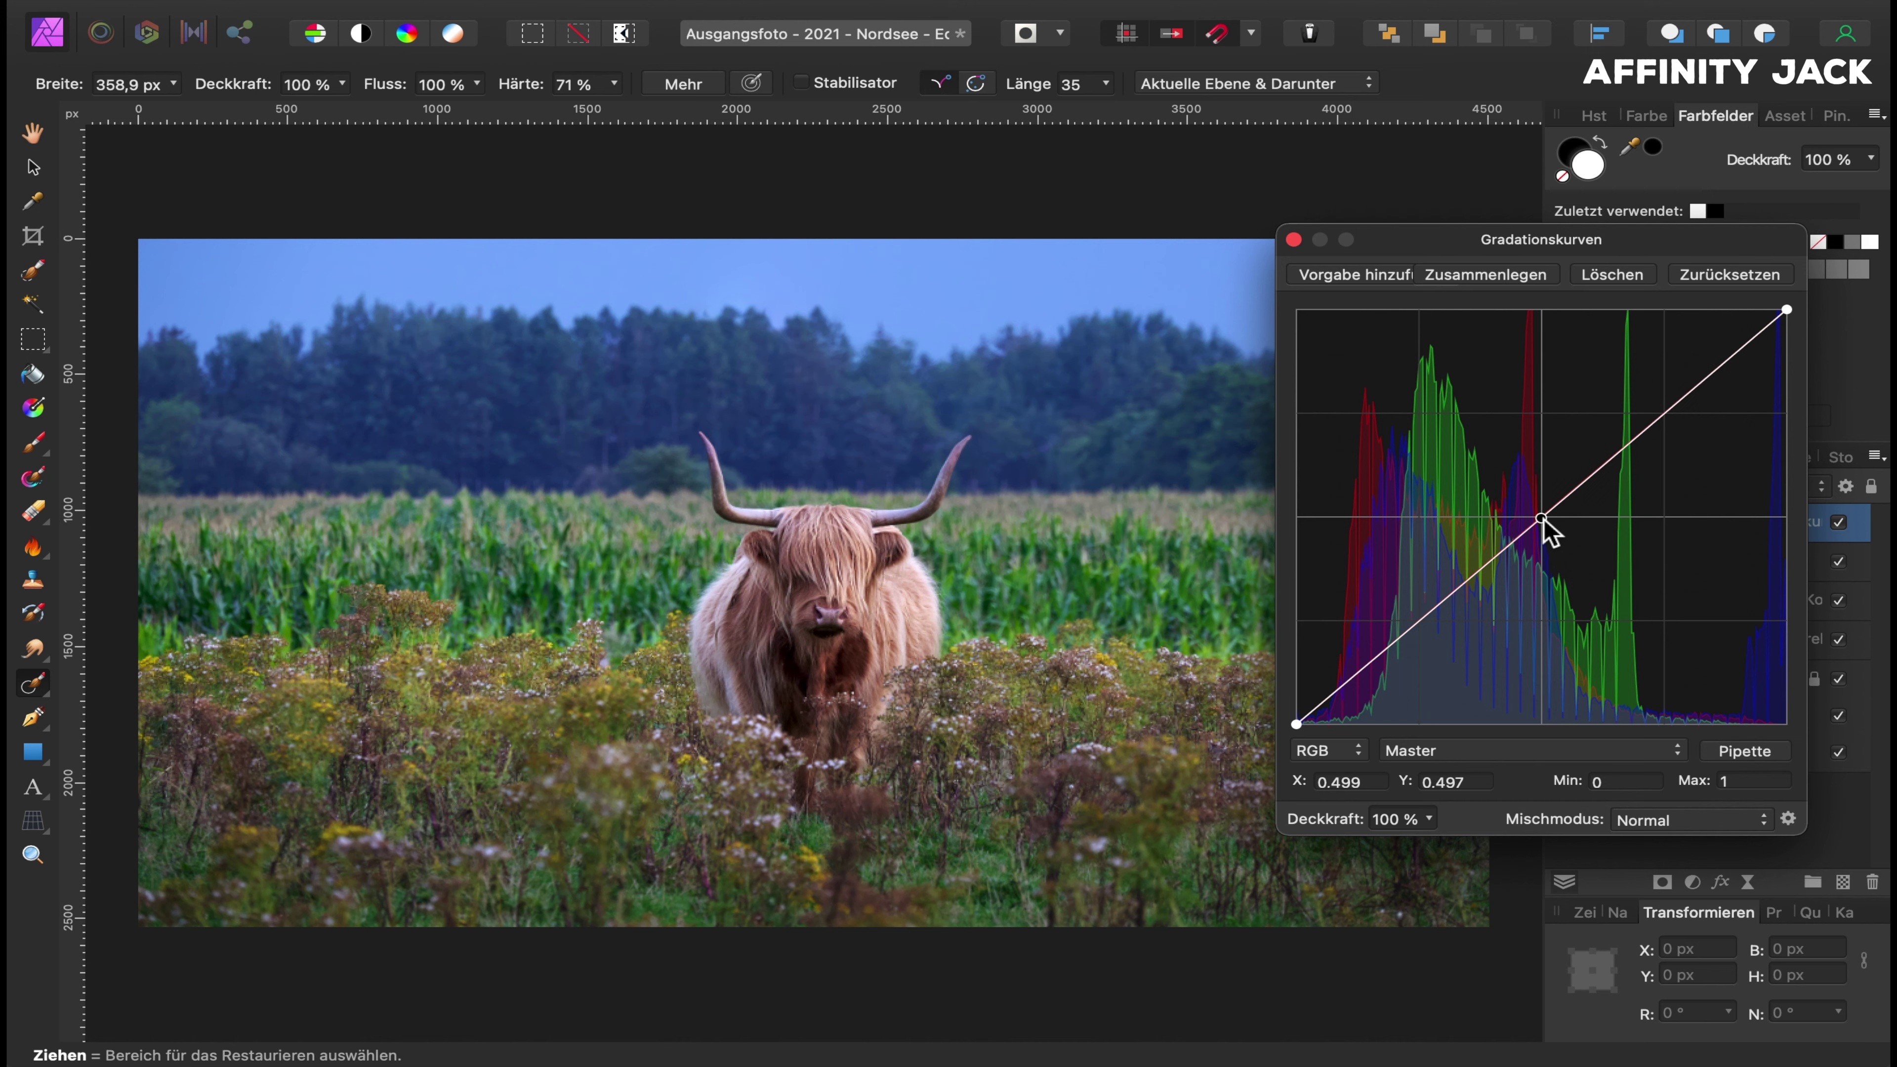
click(1665, 416)
drag(1665, 416, 1666, 402)
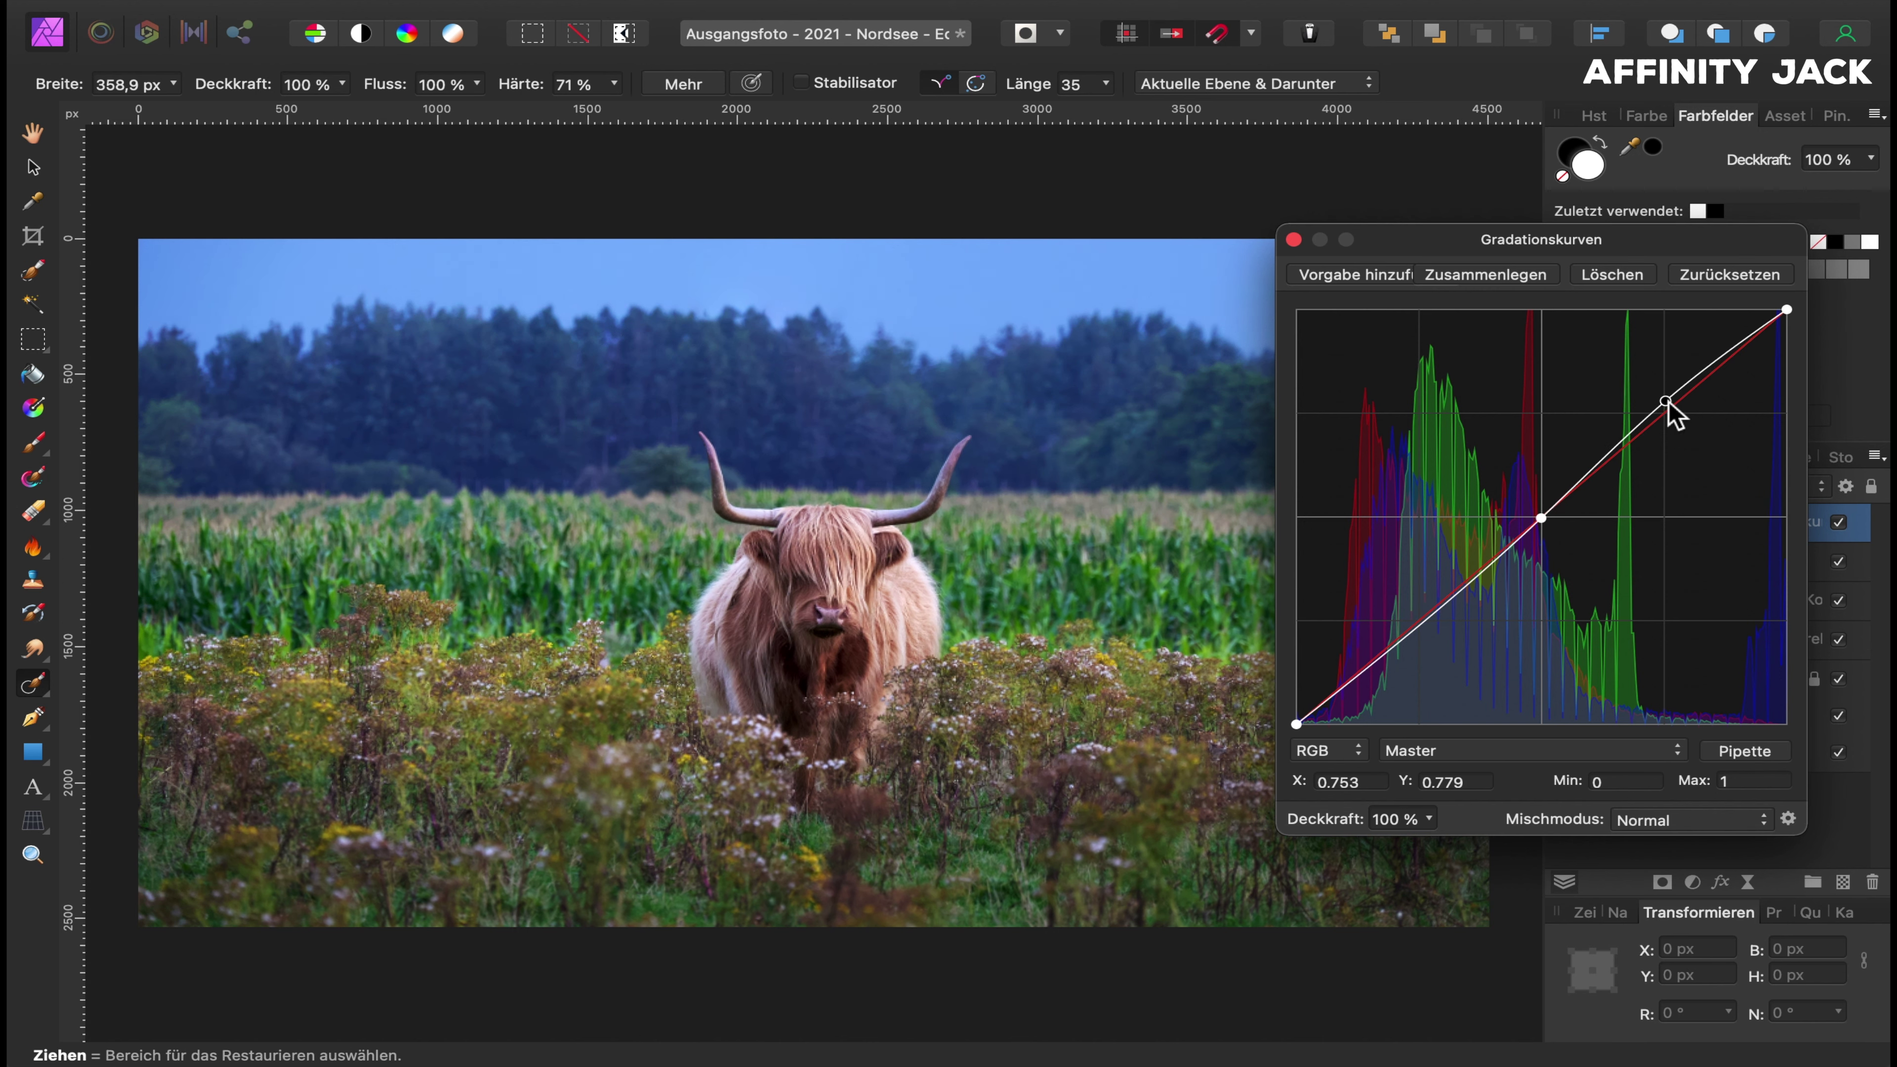
drag(1443, 613, 1440, 620)
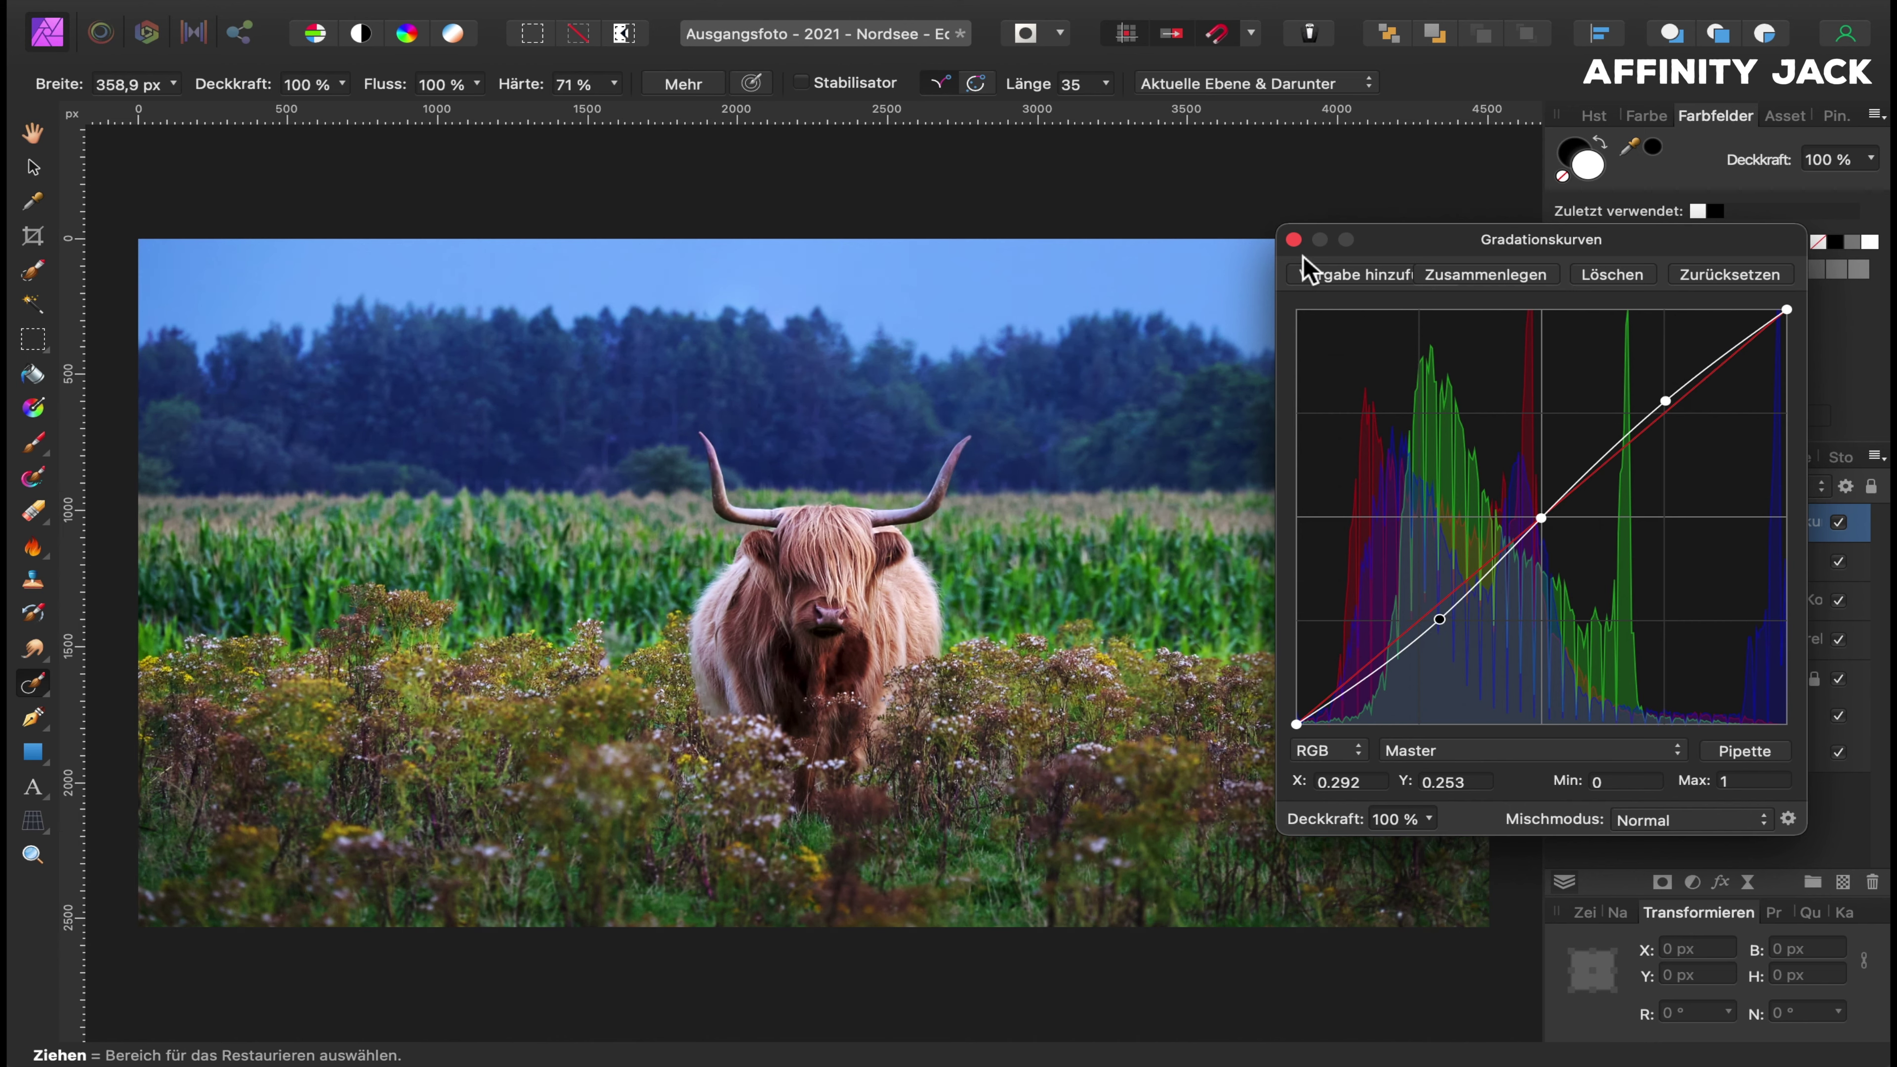
click(1294, 241)
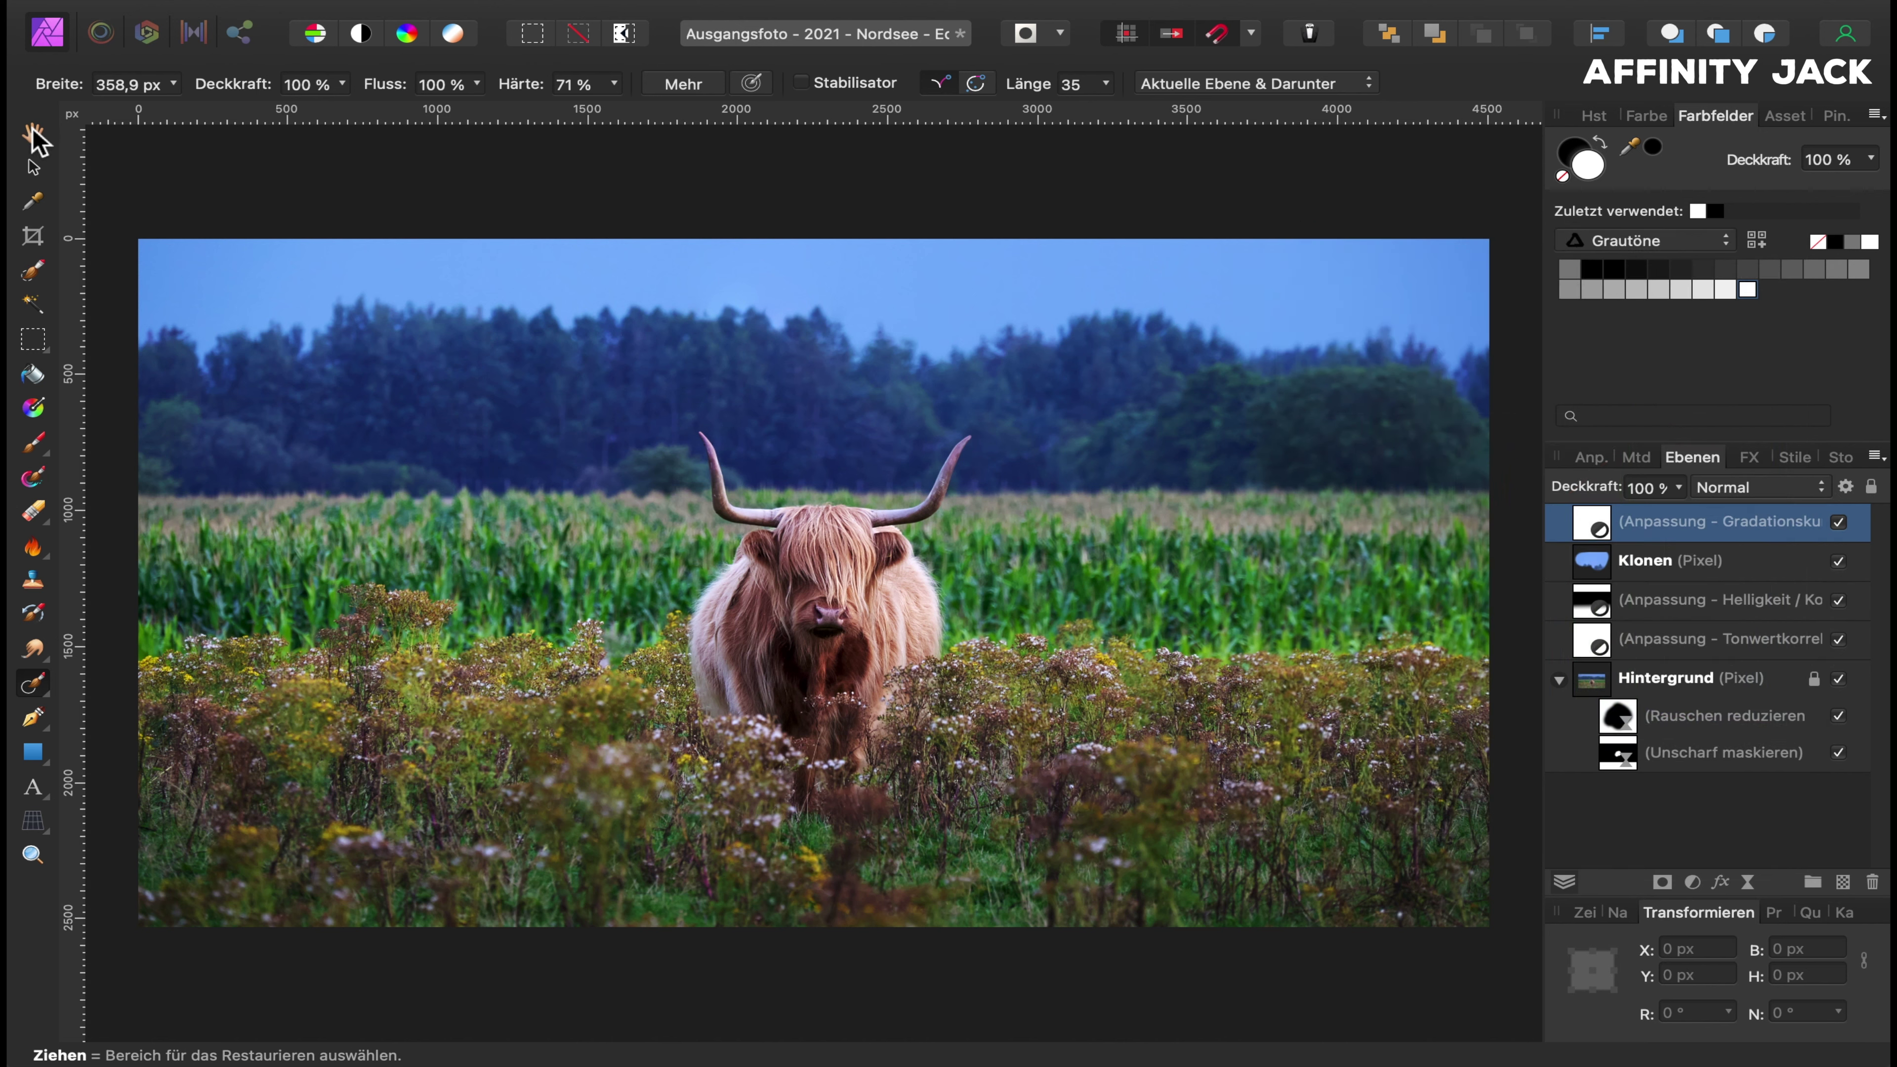
click(34, 134)
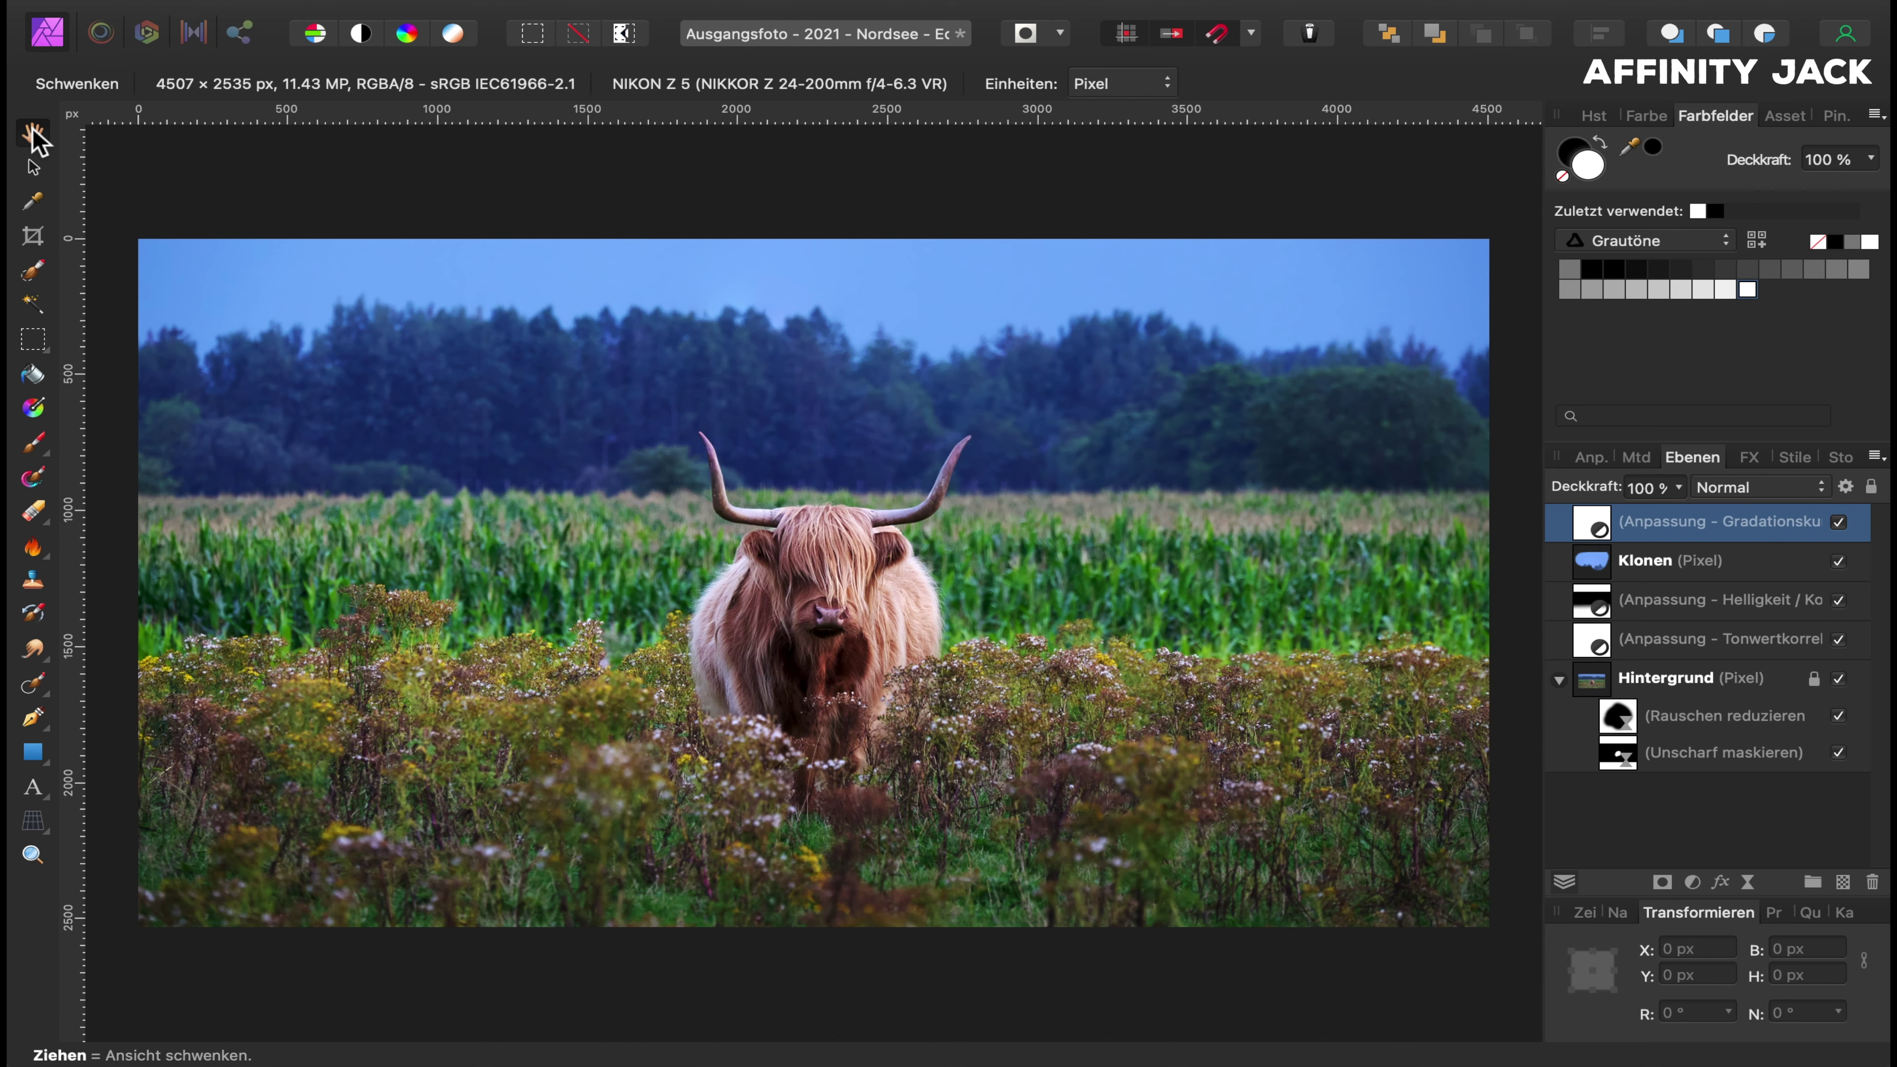